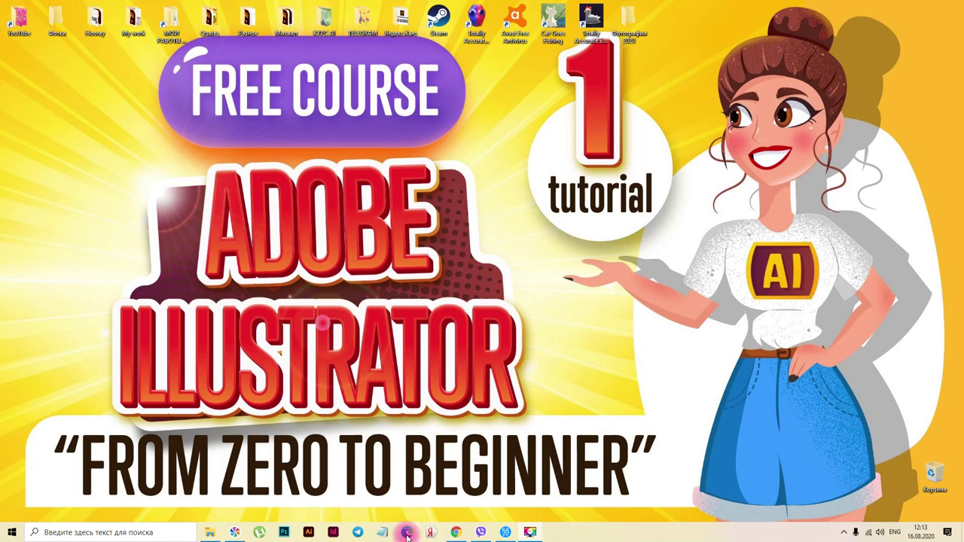
# Step: Launch Adobe Illustrator from the taskbar and begin a new document from the Home screen
pyautogui.click(309, 533)
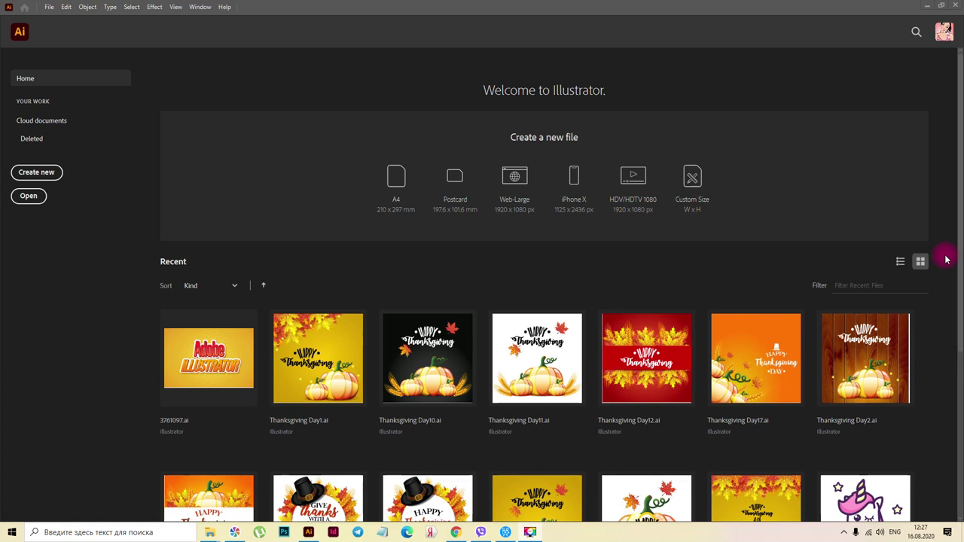
pyautogui.click(51, 172)
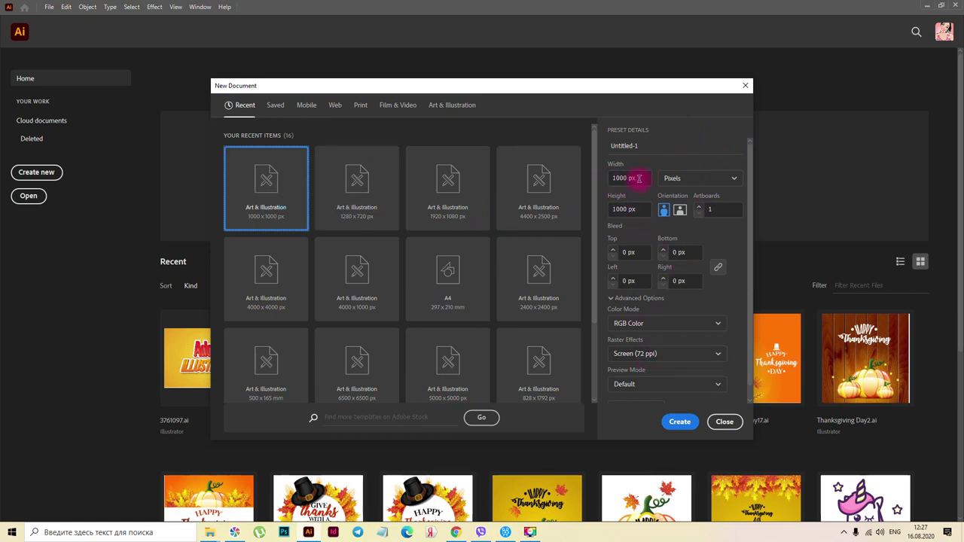
# Step: Create a 1000 × 1000 px document with Pixels kept as the unit
pyautogui.click(700, 184)
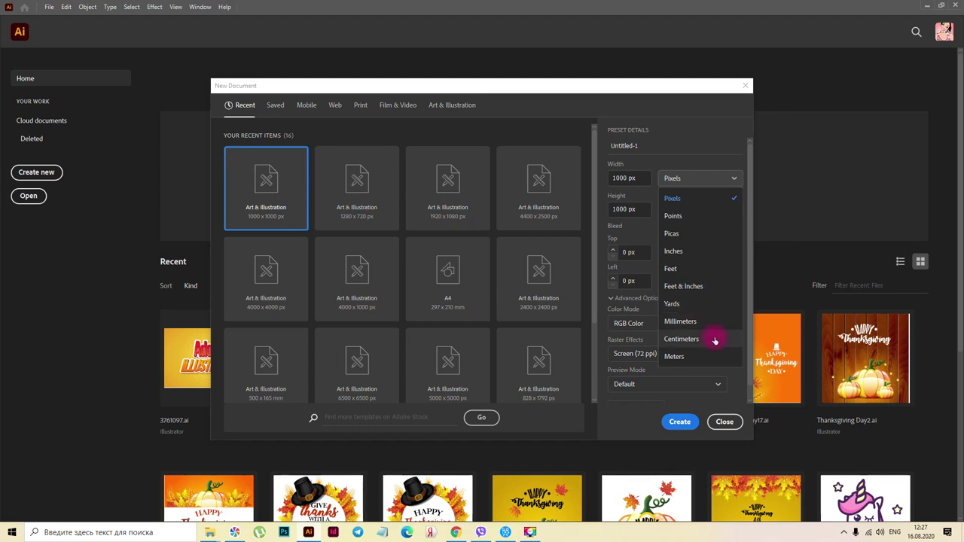
pyautogui.click(700, 205)
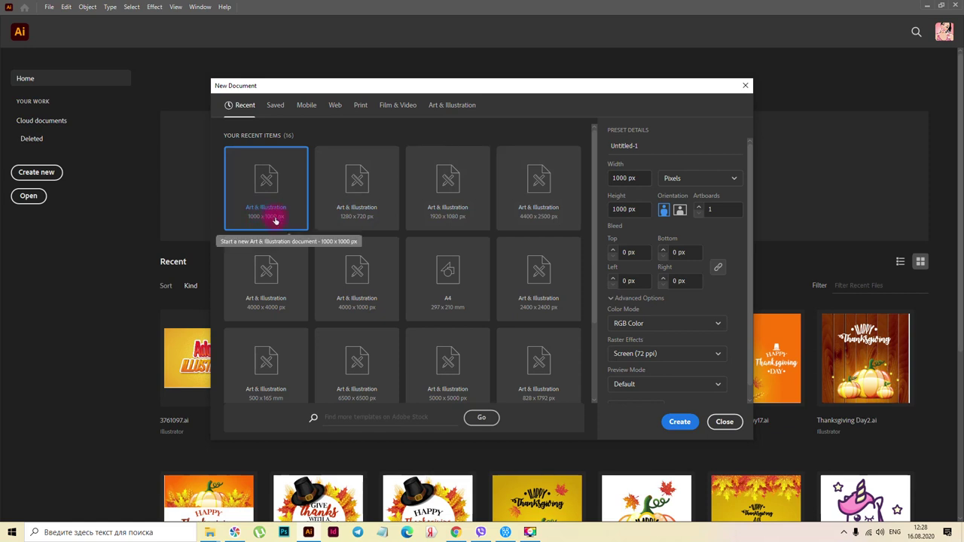
pyautogui.click(679, 423)
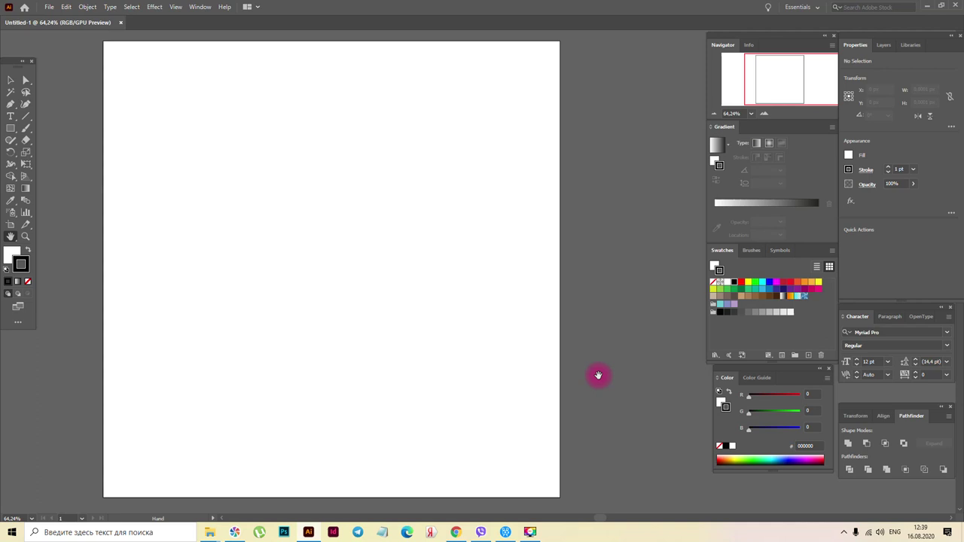
# Step: Save the document as 'file' in the YouTube > FREE COURSE AI folder
pyautogui.click(49, 7)
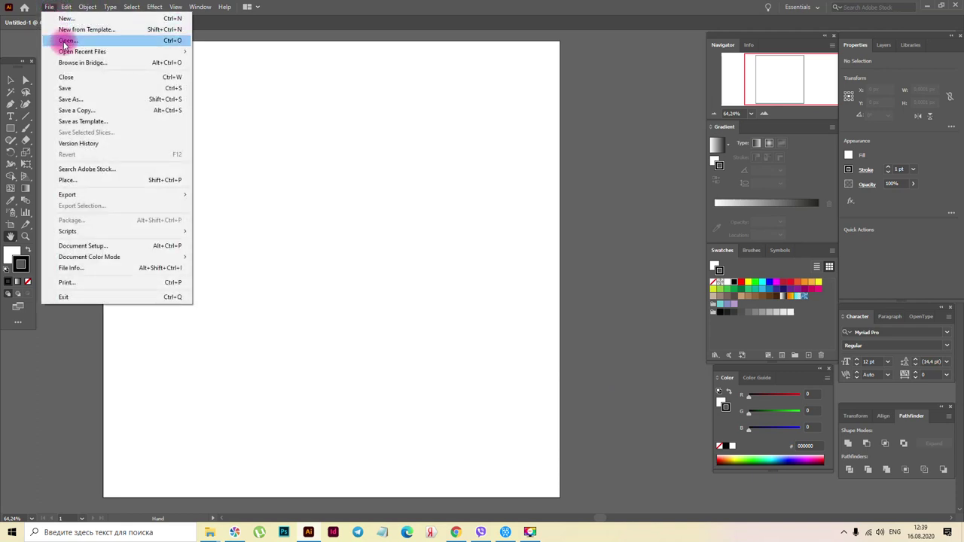
pyautogui.click(79, 89)
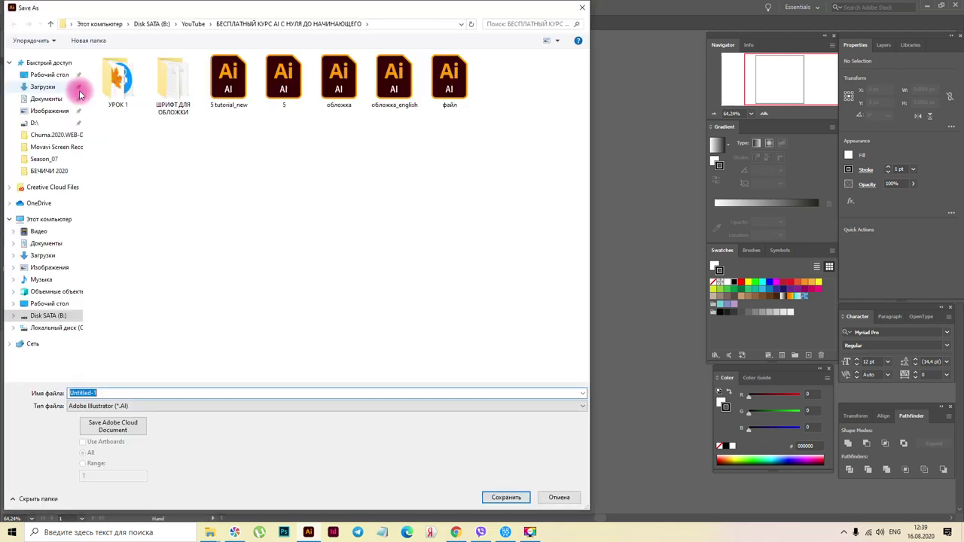
pyautogui.click(195, 25)
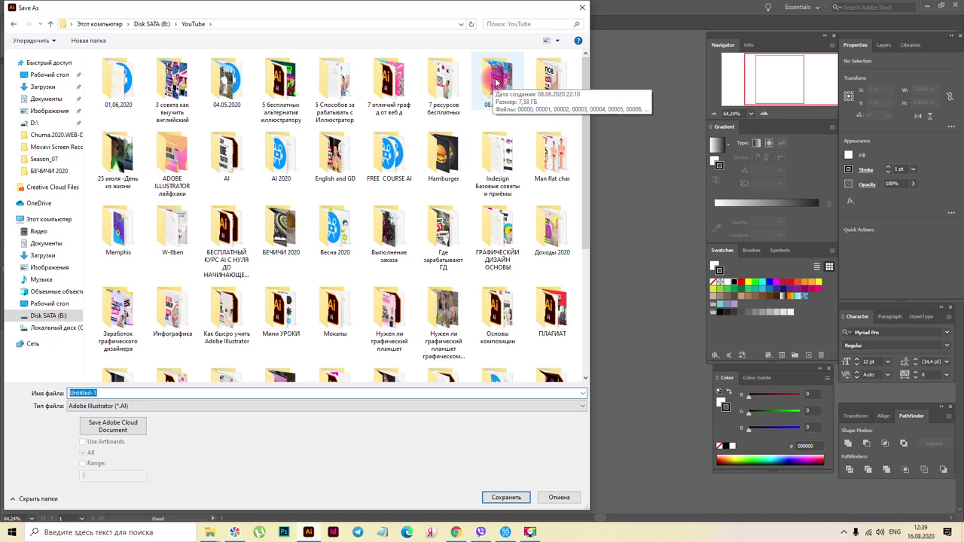
pyautogui.doubleClick(398, 171)
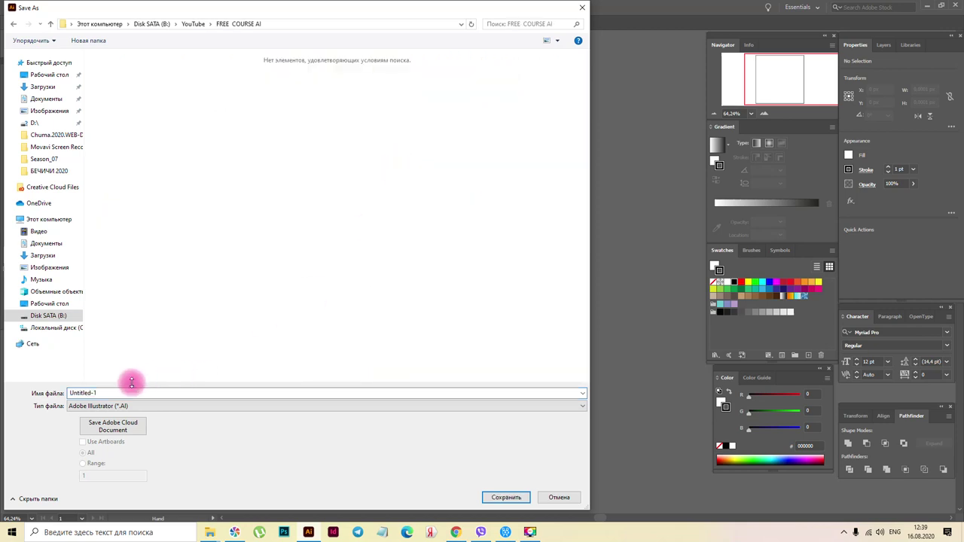
pyautogui.click(108, 391)
pyautogui.doubleClick(108, 392)
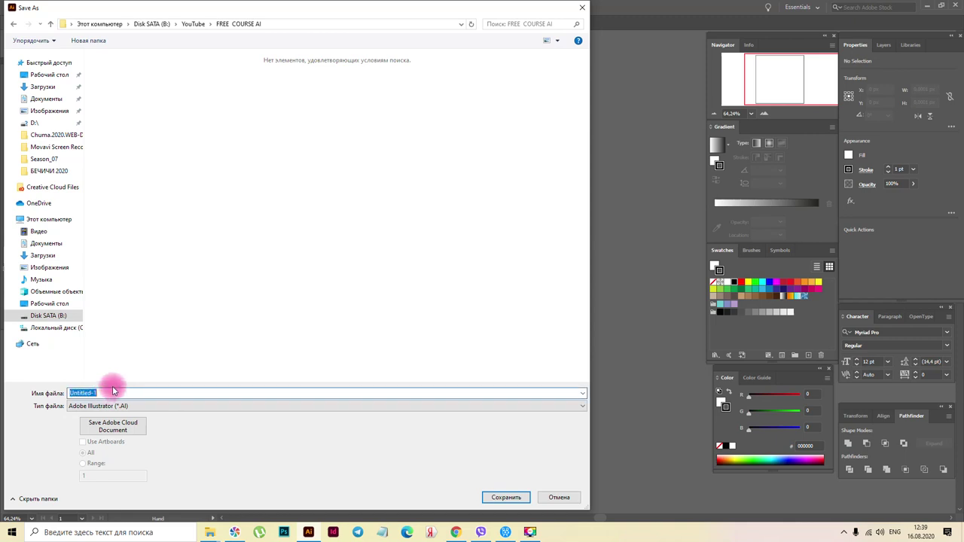
pyautogui.write('file')
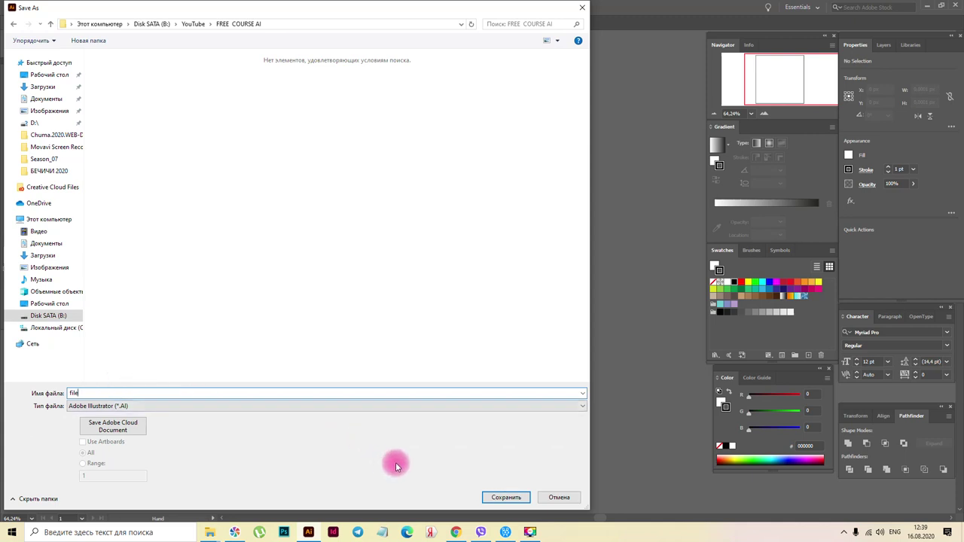
pyautogui.click(505, 504)
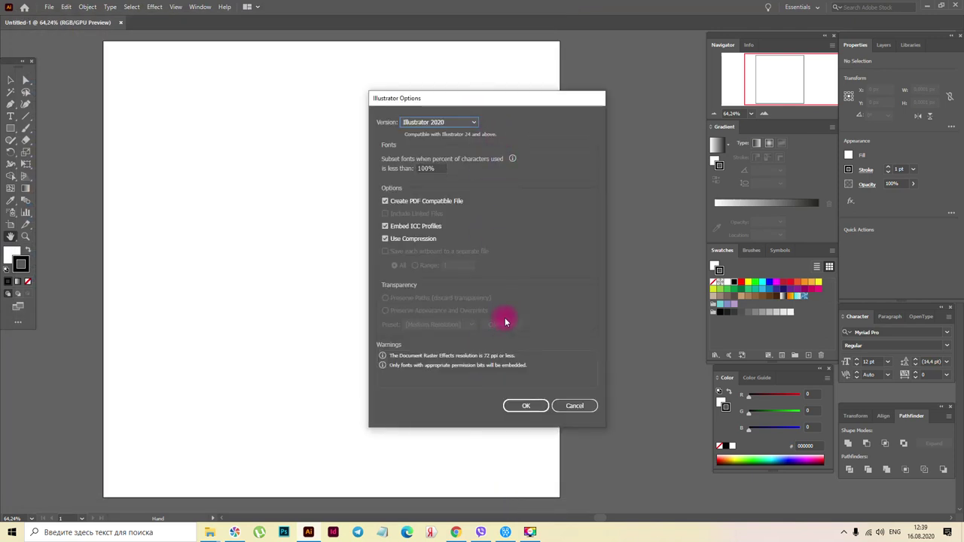
# Step: Confirm the save options with Illustrator 2020 version and PDF compatibility on
pyautogui.click(472, 123)
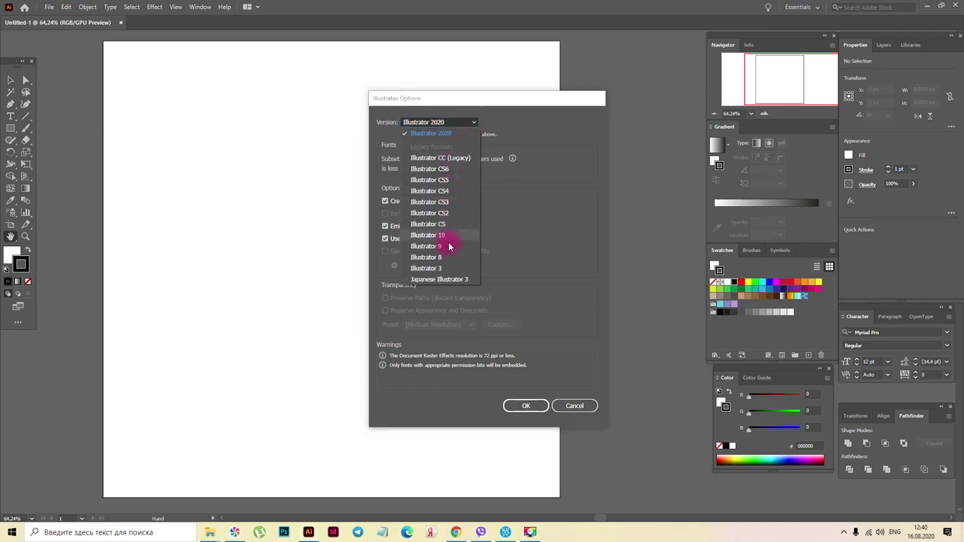
pyautogui.click(513, 219)
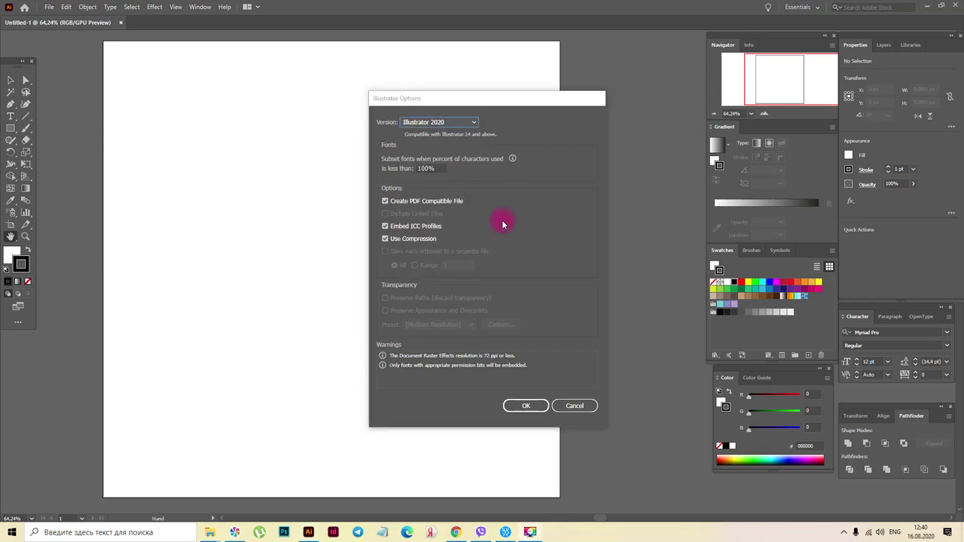
pyautogui.click(386, 202)
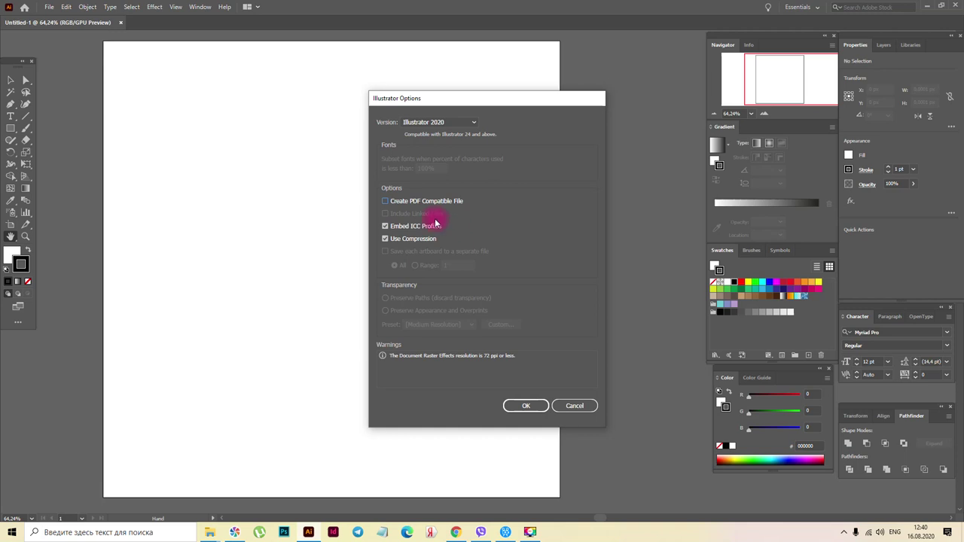
pyautogui.click(386, 204)
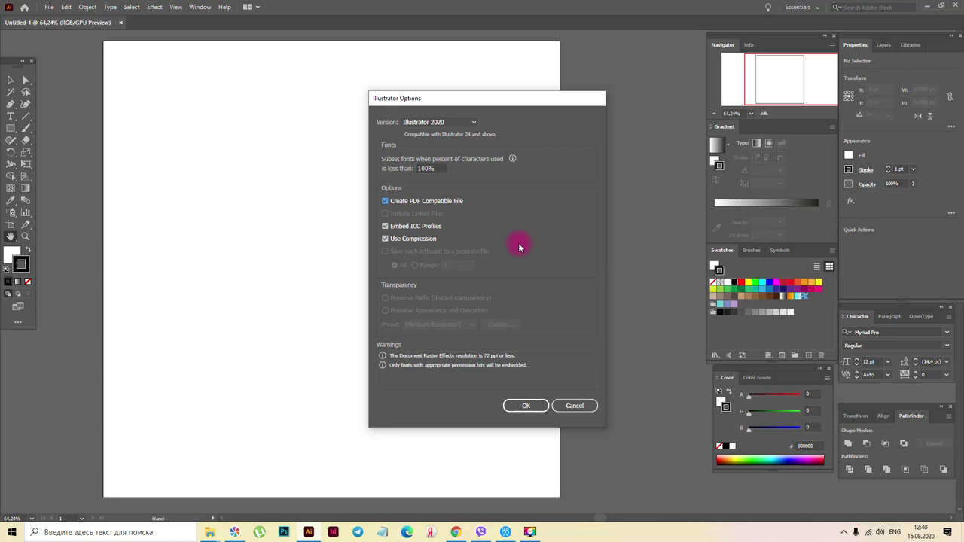
pyautogui.click(524, 407)
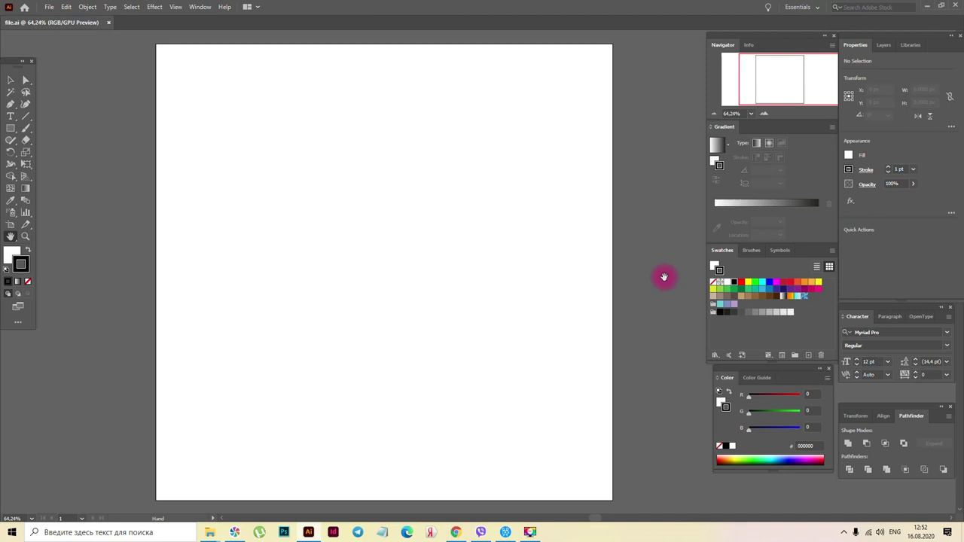
# Step: Switch to Full Screen Mode with Menu Bar and nudge the artboard view slightly
pyautogui.click(18, 309)
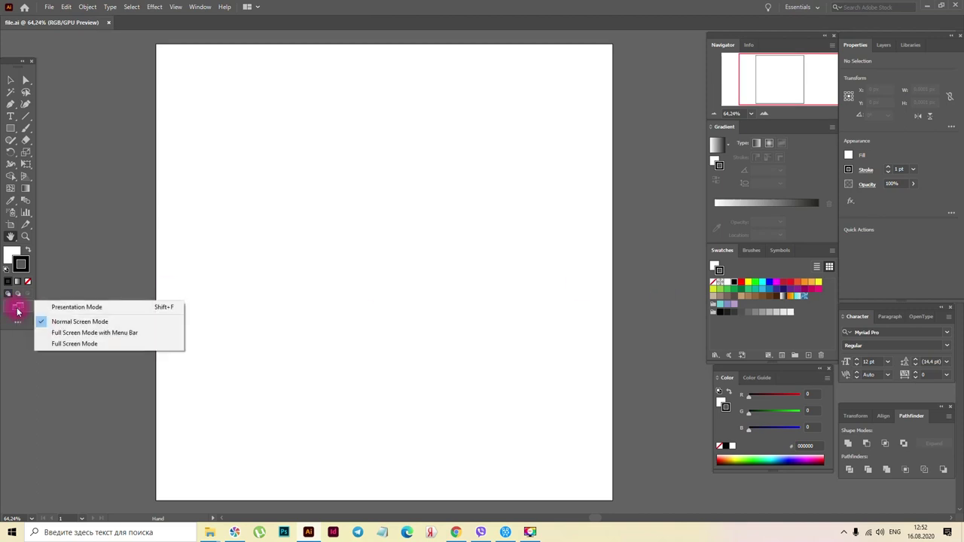
pyautogui.moveTo(18, 310); pyautogui.dragTo(74, 333)
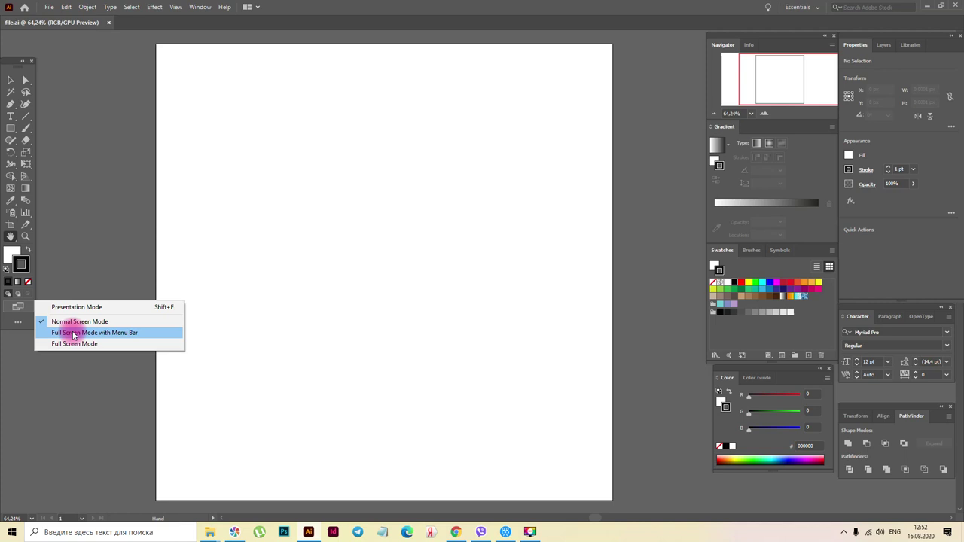
pyautogui.moveTo(73, 334); pyautogui.dragTo(74, 334)
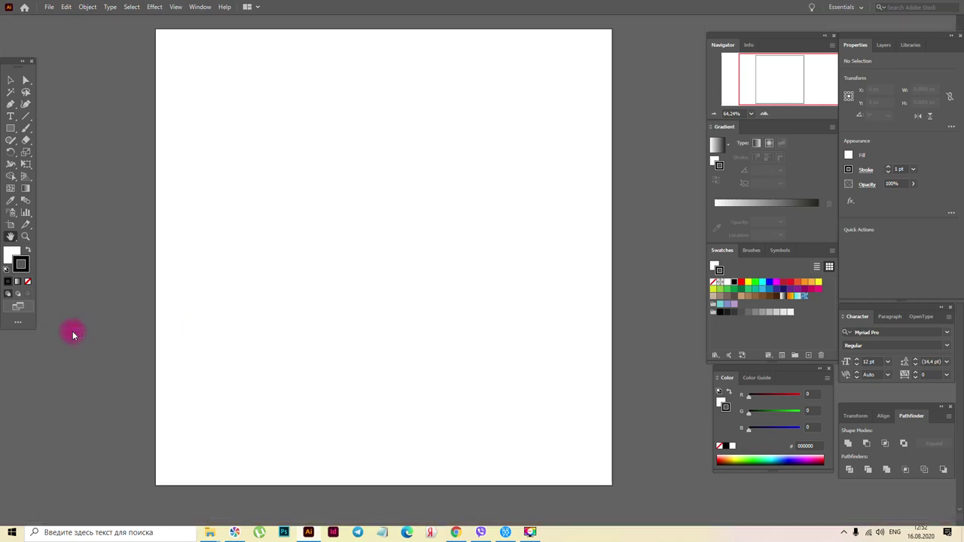
pyautogui.moveTo(373, 269); pyautogui.dragTo(371, 284)
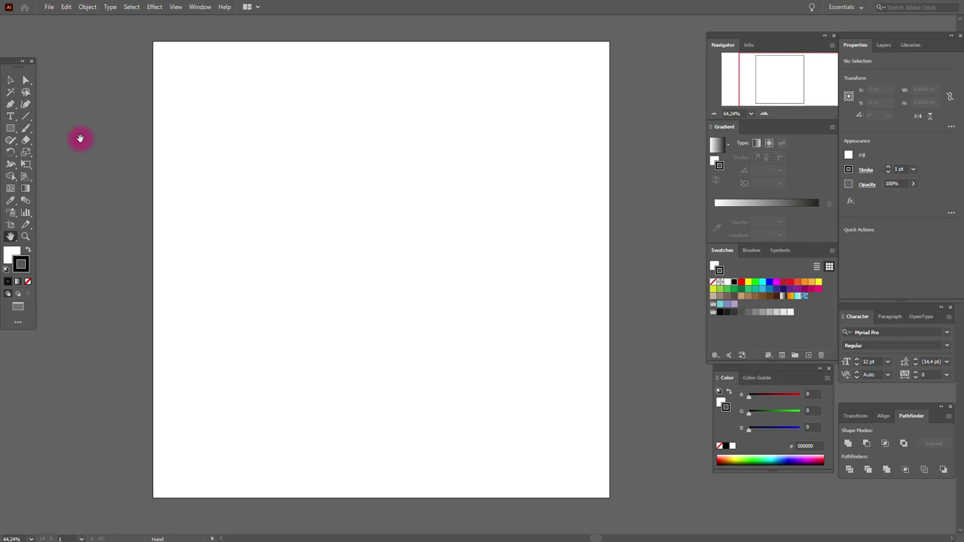
# Step: Draw a circle about 537 px wide near the top centre of the artboard with the Ellipse tool
pyautogui.click(10, 128)
pyautogui.moveTo(16, 135); pyautogui.dragTo(55, 155)
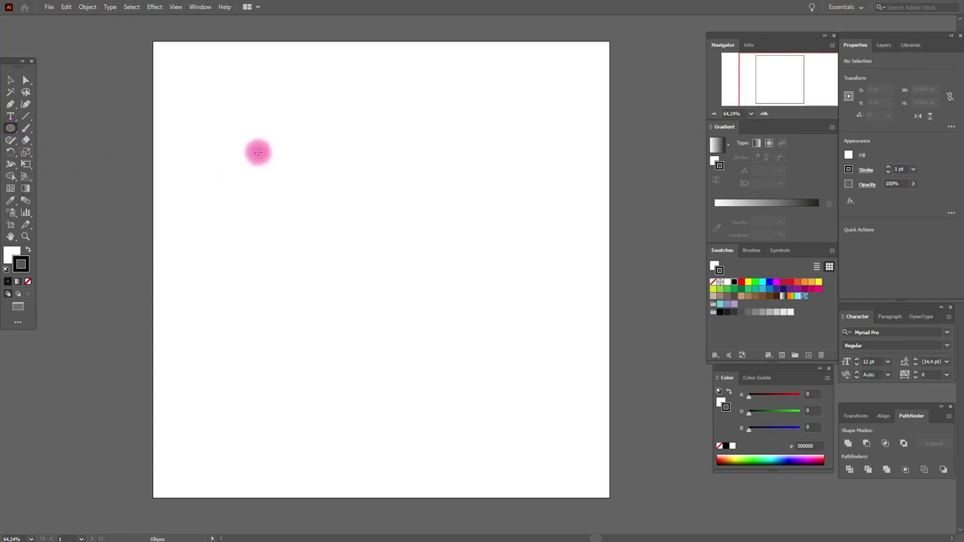
pyautogui.moveTo(284, 123); pyautogui.dragTo(516, 364)
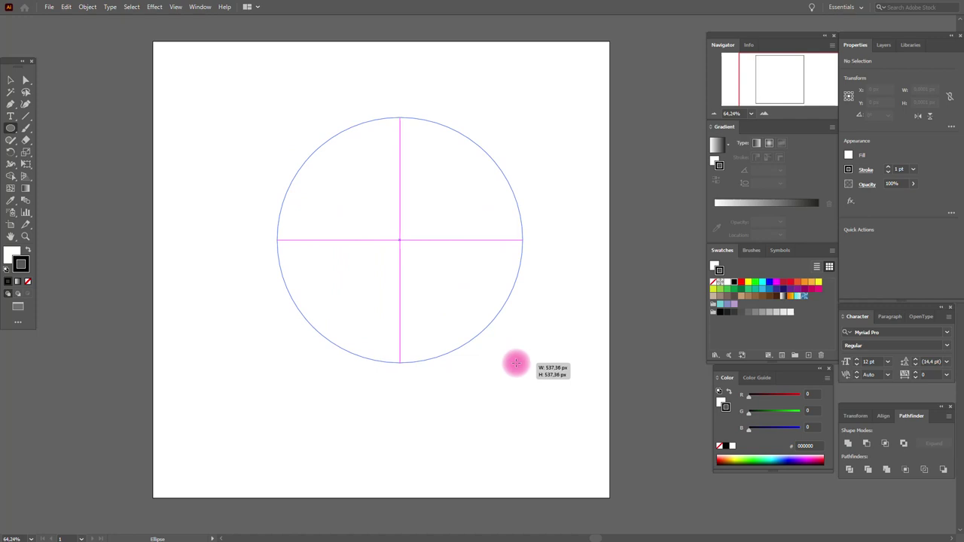
pyautogui.moveTo(516, 364); pyautogui.dragTo(515, 362)
# Step: Nudge the circle into place with the Selection tool and make its stroke active
pyautogui.click(10, 80)
pyautogui.moveTo(465, 166); pyautogui.dragTo(472, 185)
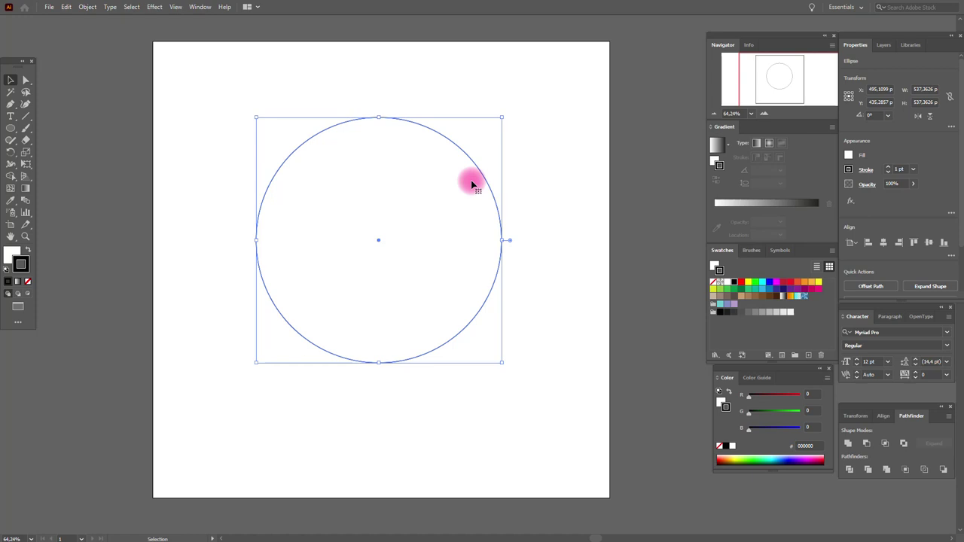
pyautogui.moveTo(472, 185); pyautogui.dragTo(472, 185)
pyautogui.click(6, 256)
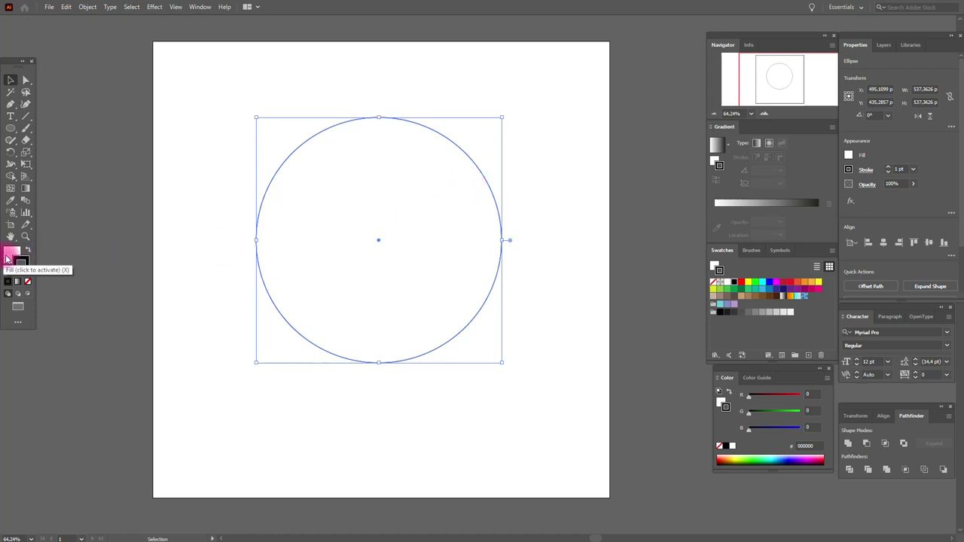
pyautogui.click(22, 263)
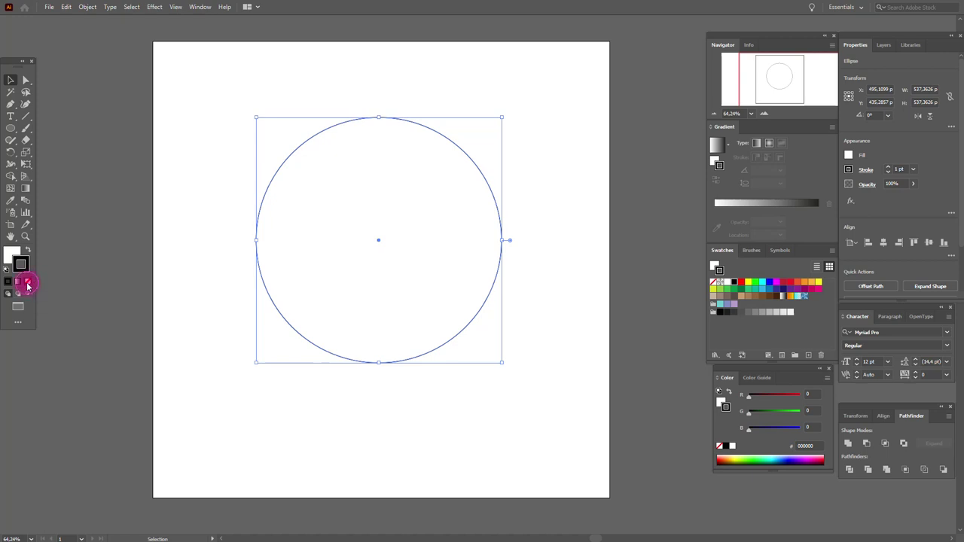
# Step: Remove the circle's stroke, fill it with RGB Magenta, and move it up and left
pyautogui.click(28, 286)
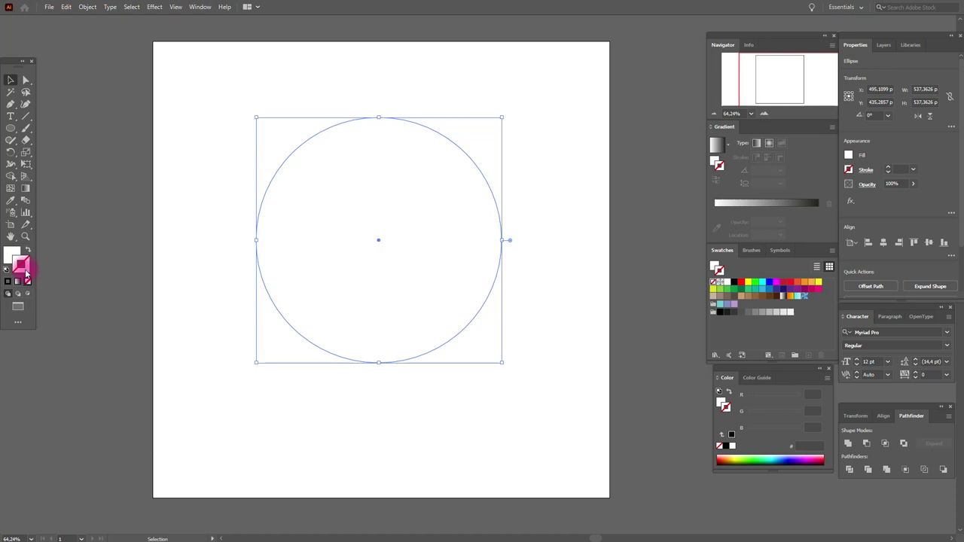
pyautogui.click(15, 256)
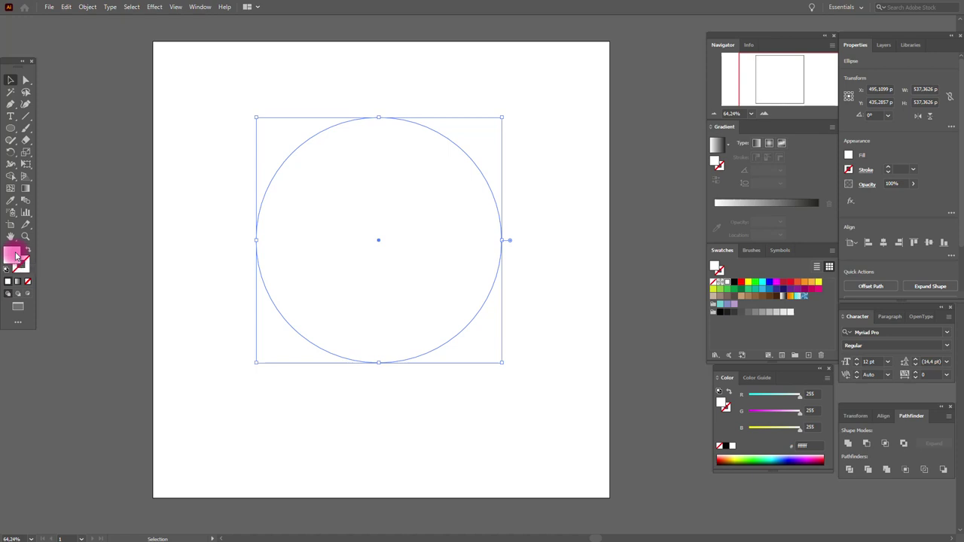
pyautogui.click(779, 286)
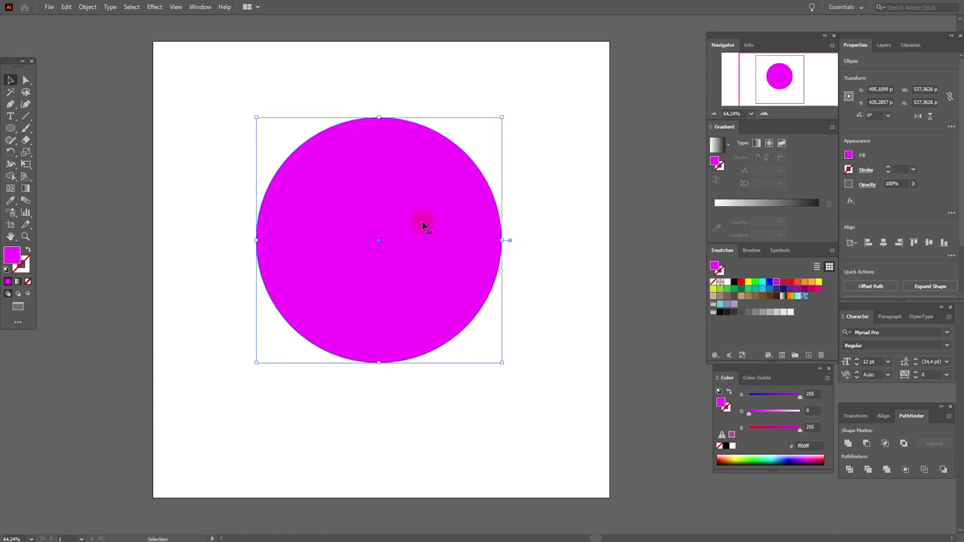
pyautogui.moveTo(423, 222); pyautogui.dragTo(339, 181)
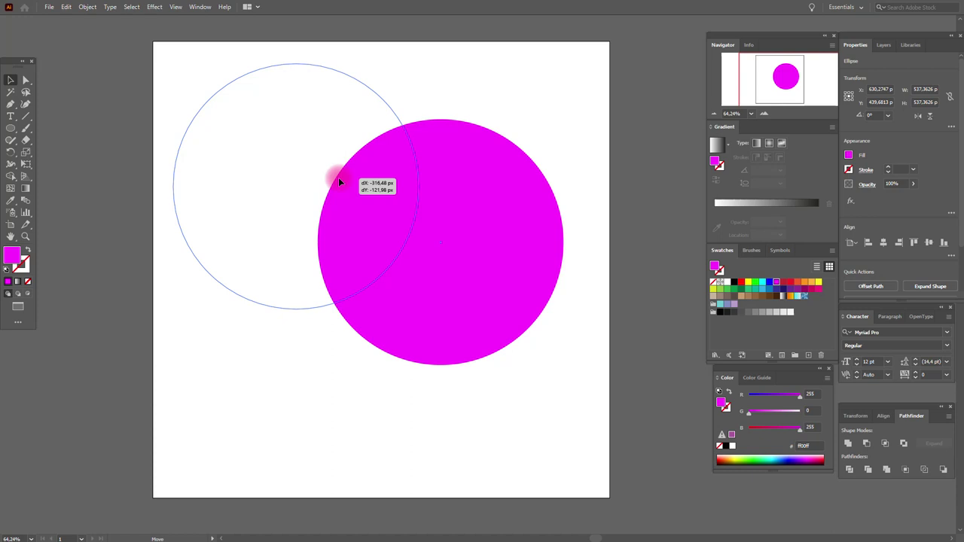
pyautogui.moveTo(340, 181)
pyautogui.mouseDown()
pyautogui.moveTo(396, 273)
pyautogui.moveTo(452, 198)
pyautogui.moveTo(407, 225)
pyautogui.moveTo(332, 174)
pyautogui.mouseUp()
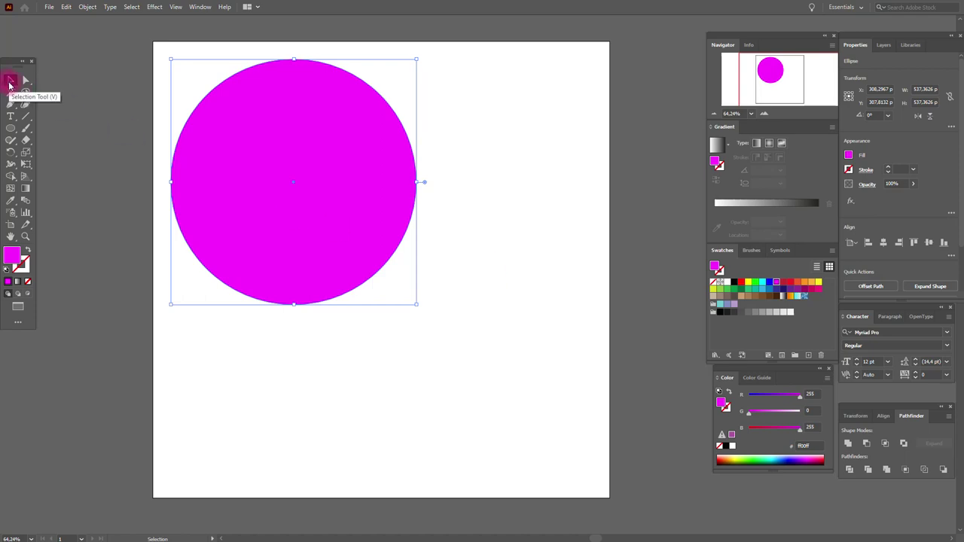
pyautogui.click(472, 309)
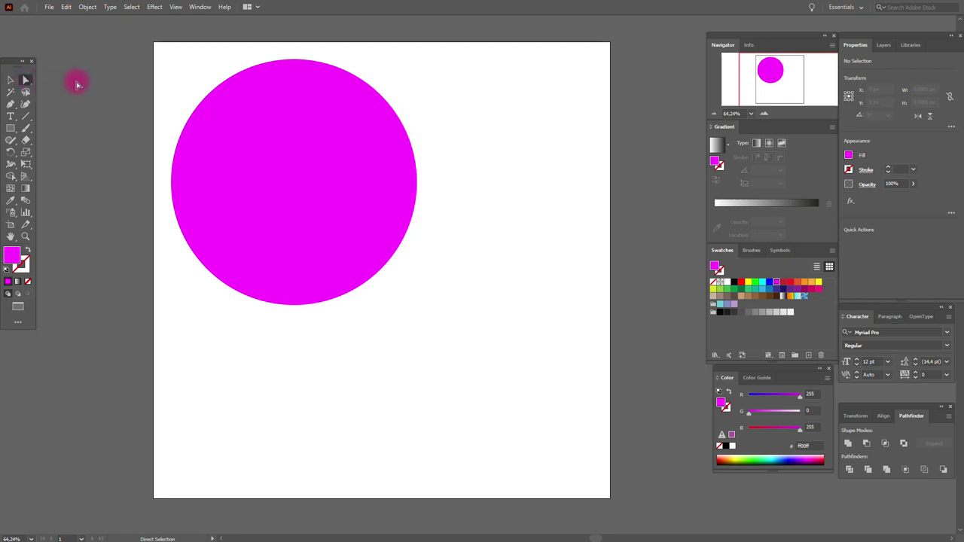
# Step: Select the circle's outline with the Direct Selection tool to show its anchor points
pyautogui.click(322, 102)
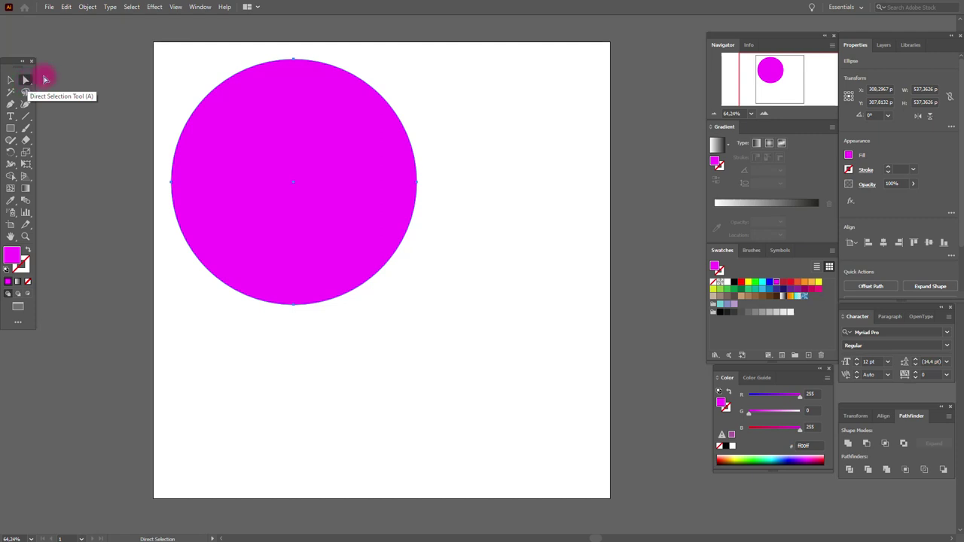
# Step: Drag the circle's top, bottom and left anchors into a lopsided blob about 499 × 521 px
pyautogui.click(293, 60)
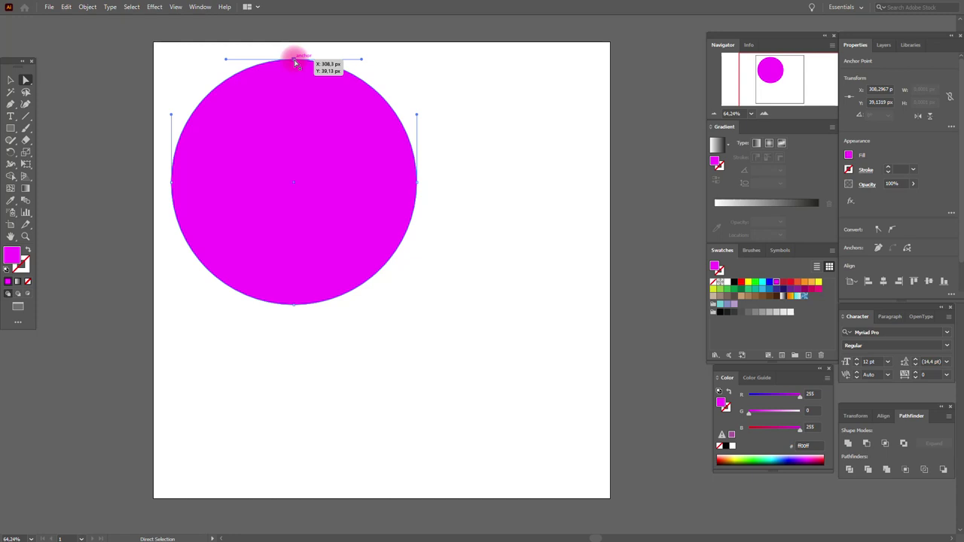
pyautogui.moveTo(296, 62); pyautogui.dragTo(241, 67)
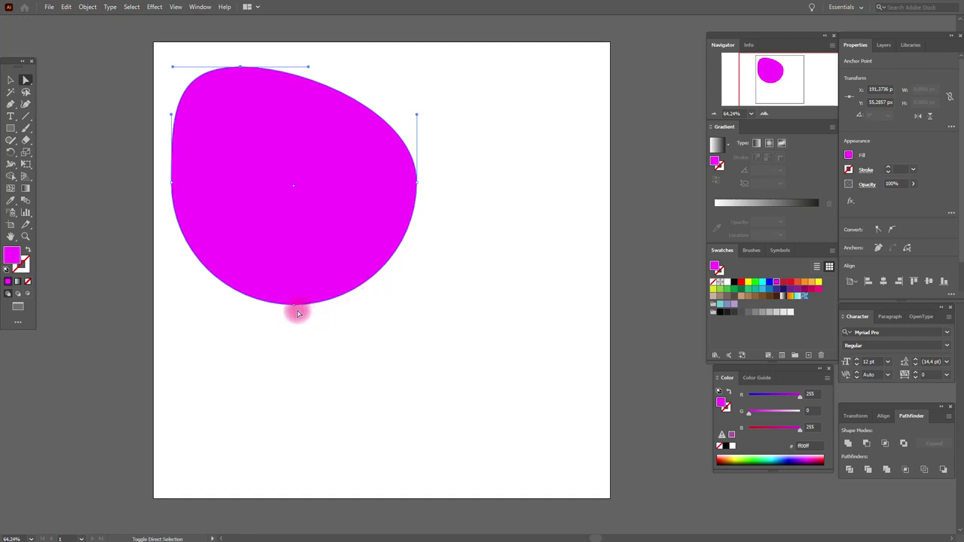
pyautogui.moveTo(295, 310); pyautogui.dragTo(343, 357)
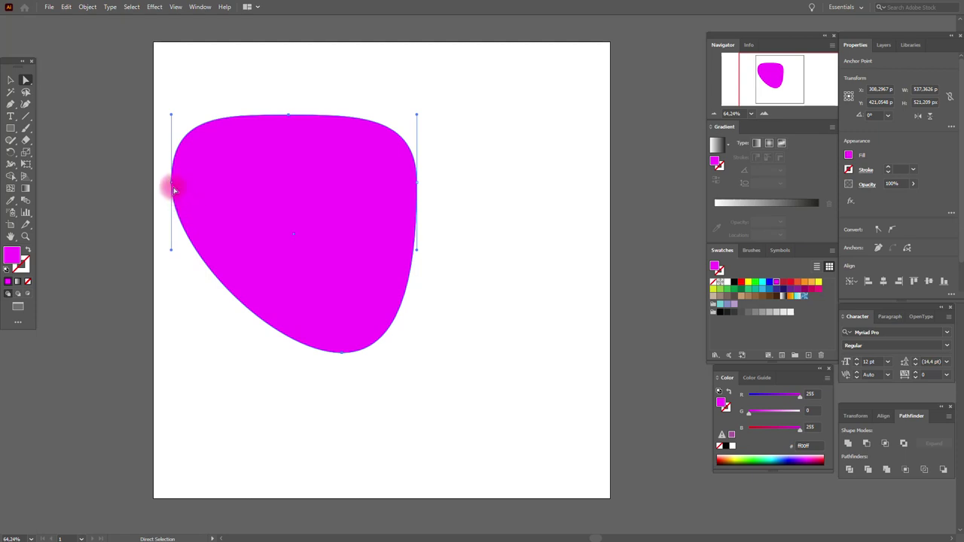
pyautogui.moveTo(174, 190); pyautogui.dragTo(80, 218)
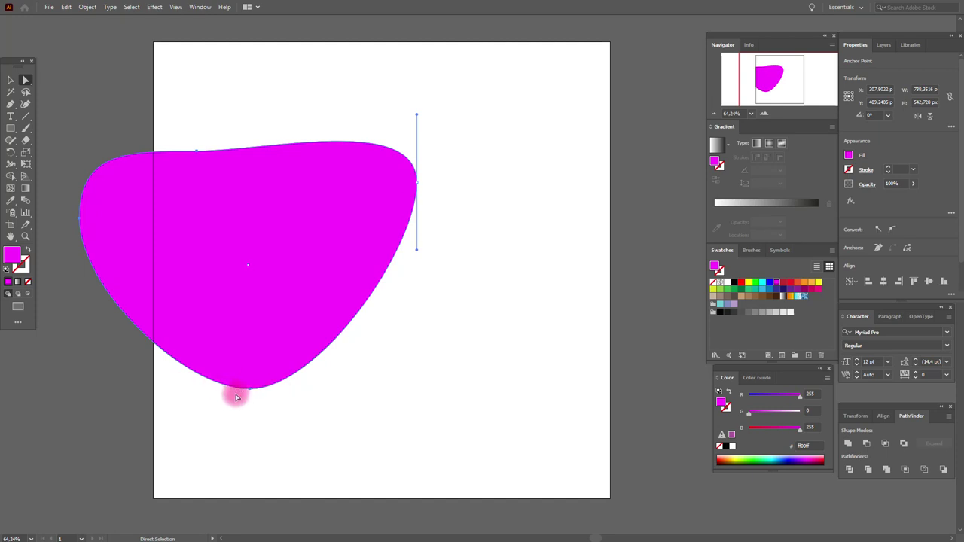
pyautogui.moveTo(80, 218); pyautogui.dragTo(189, 143)
pyautogui.click(223, 217)
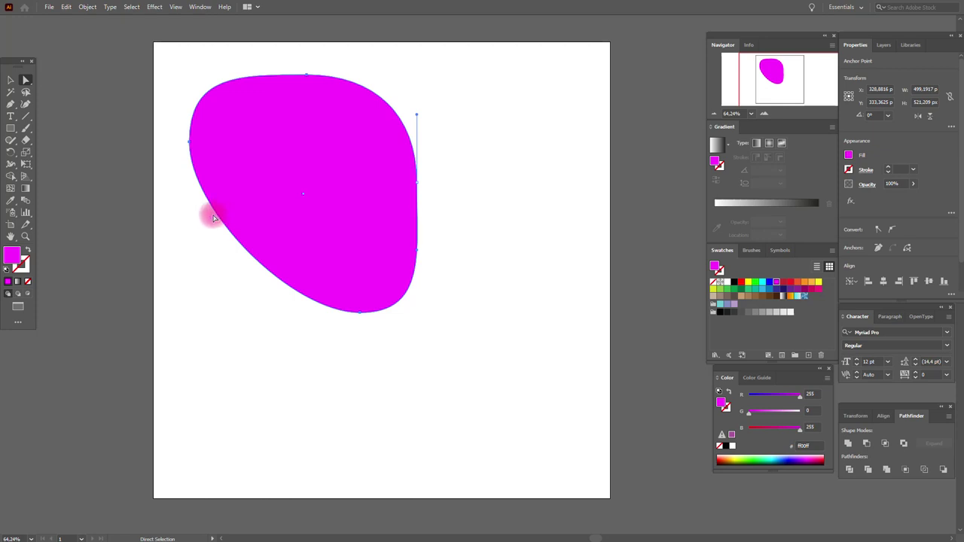
# Step: Draw a tall rectangle about 326 × 581 px at lower right and round its top-right corner
pyautogui.click(12, 130)
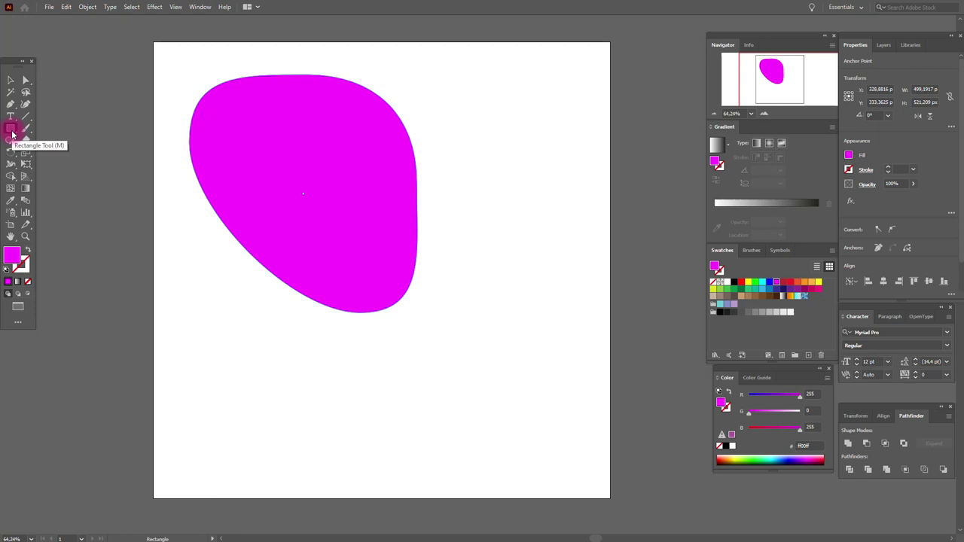
pyautogui.moveTo(435, 202); pyautogui.dragTo(585, 467)
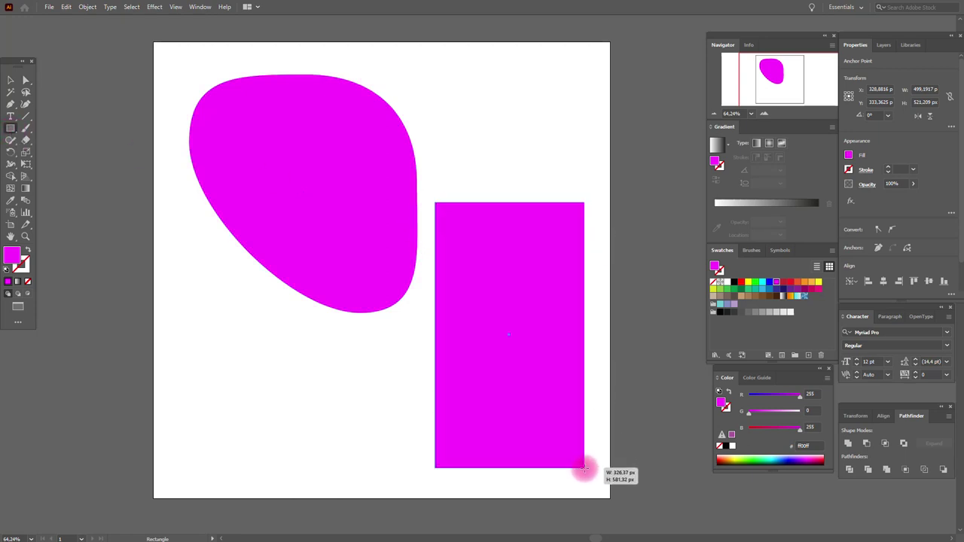
pyautogui.click(26, 80)
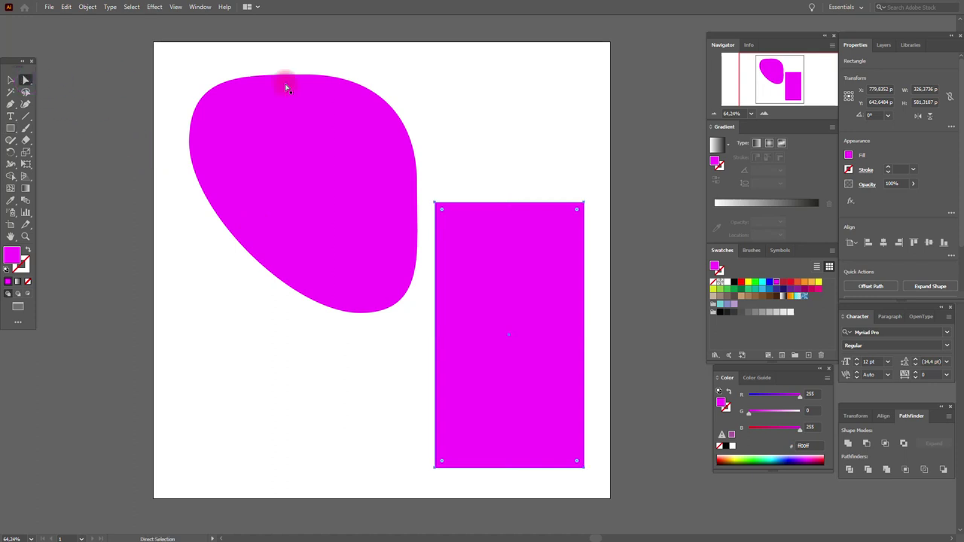
pyautogui.click(589, 200)
pyautogui.moveTo(589, 200); pyautogui.dragTo(586, 205)
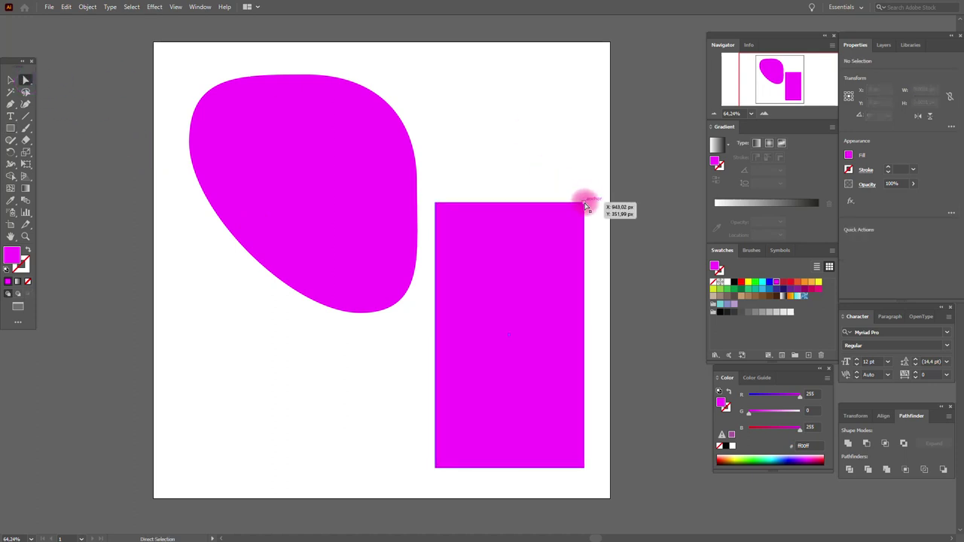
pyautogui.moveTo(586, 205); pyautogui.dragTo(584, 205)
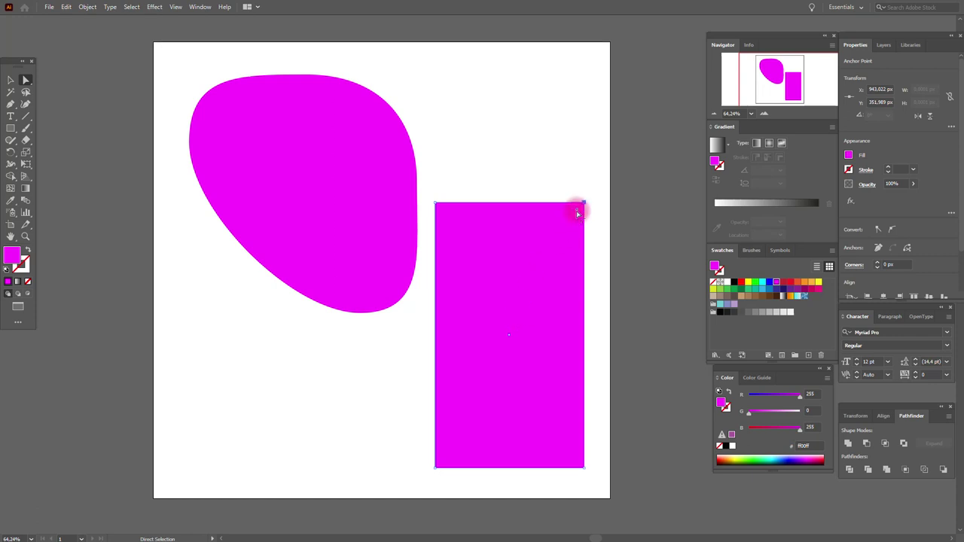
pyautogui.moveTo(577, 213); pyautogui.dragTo(531, 241)
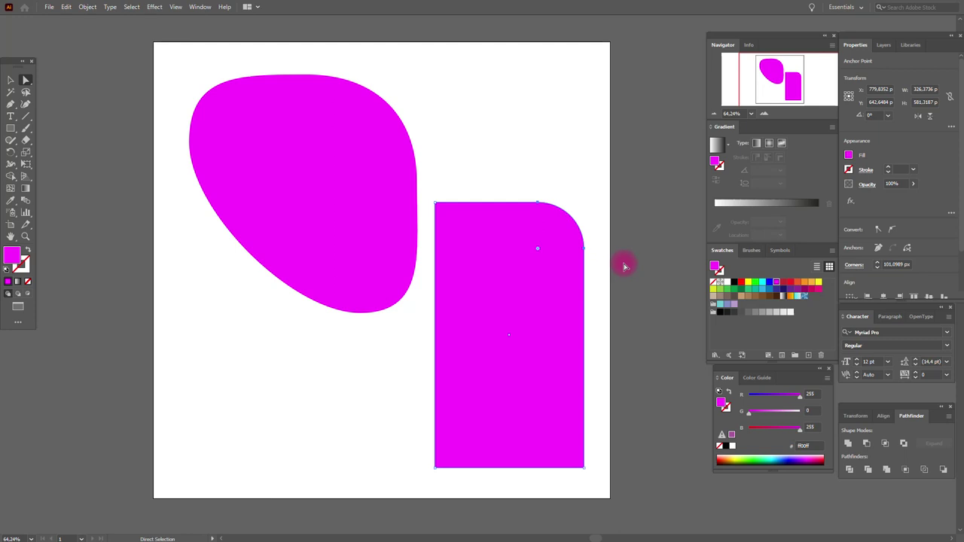
# Step: Undo the single rounded corner and reselect the whole tall magenta rectangle
pyautogui.press('v')
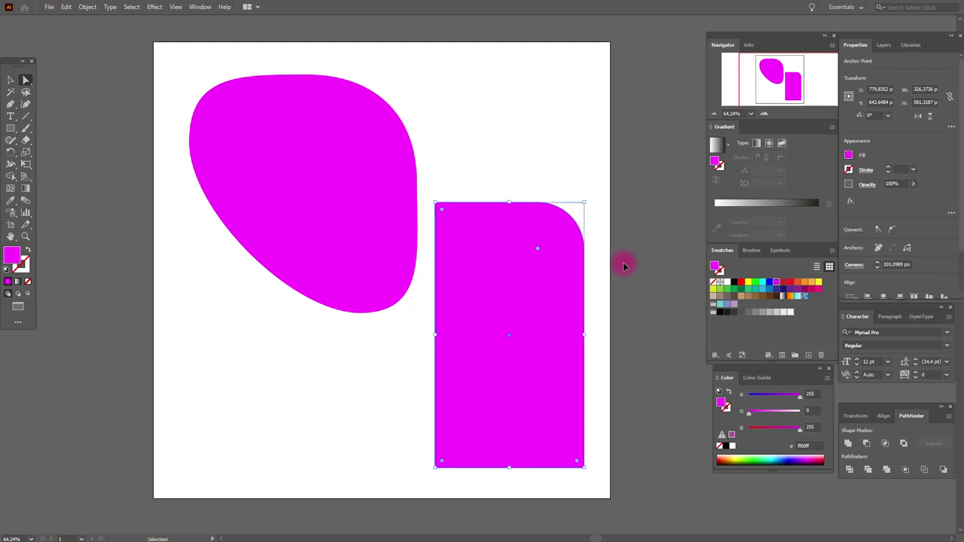
pyautogui.hotkey('ctrl', 'z')
pyautogui.press('a')
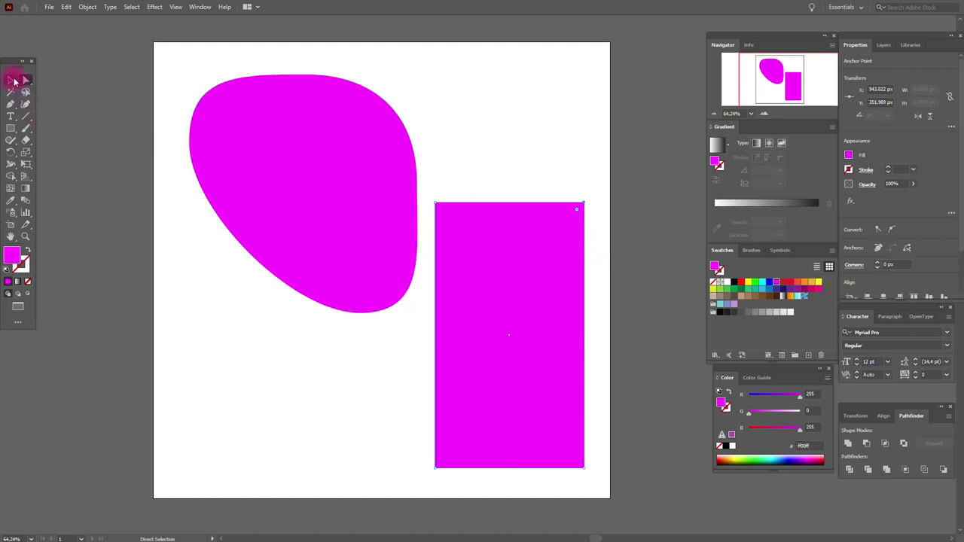
pyautogui.click(11, 80)
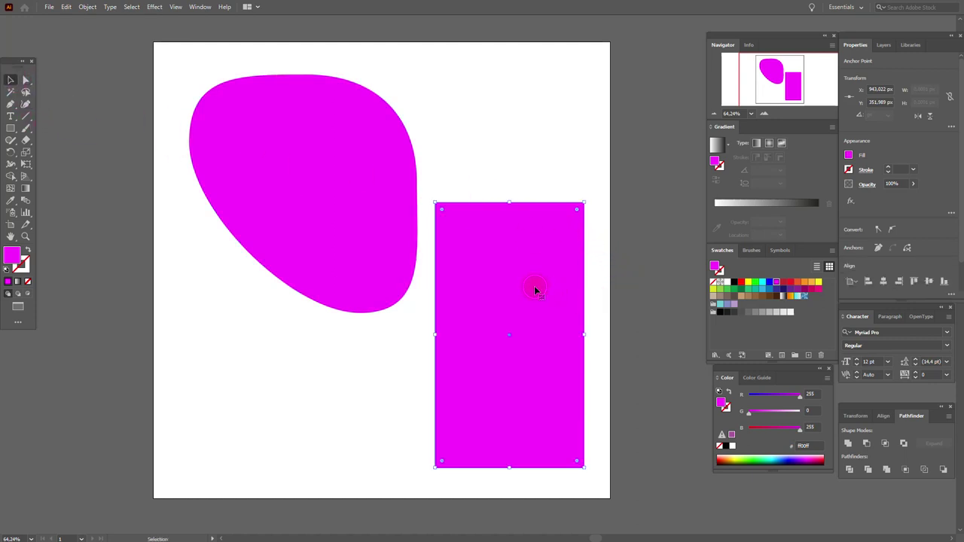
pyautogui.click(535, 285)
# Step: Select all the rectangle's corners and round them together to about 89 px radius
pyautogui.click(26, 80)
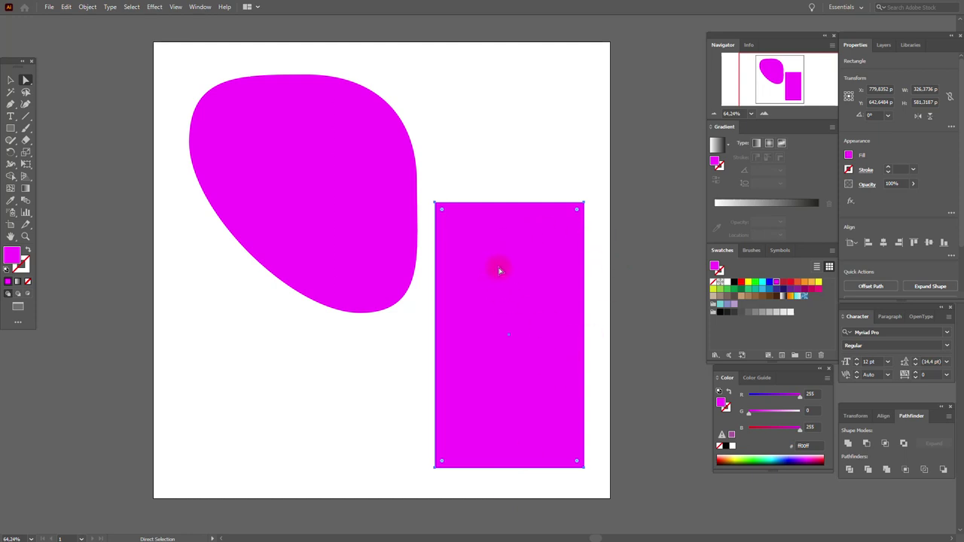
pyautogui.click(577, 208)
pyautogui.click(446, 462)
pyautogui.click(444, 216)
pyautogui.moveTo(441, 210); pyautogui.dragTo(491, 252)
pyautogui.press('v')
pyautogui.click(508, 142)
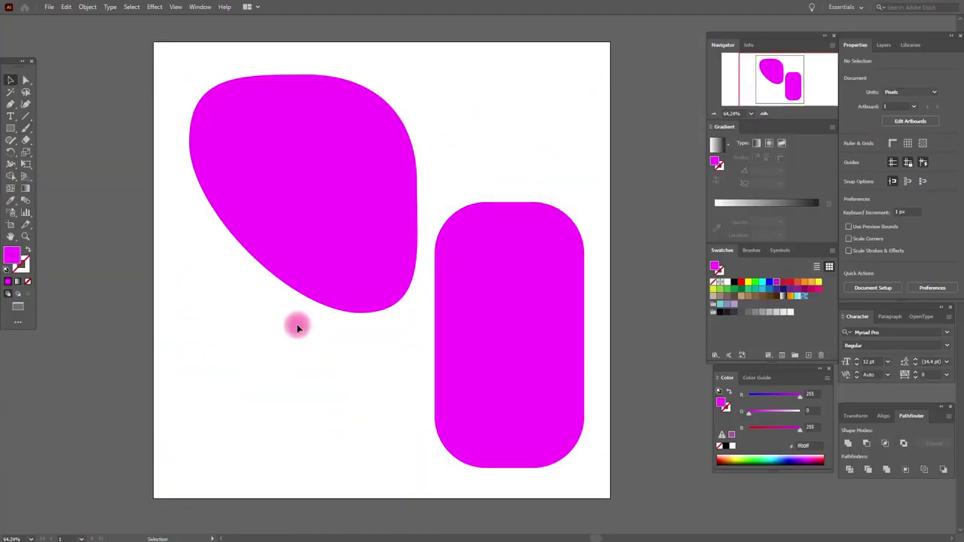
pyautogui.click(11, 94)
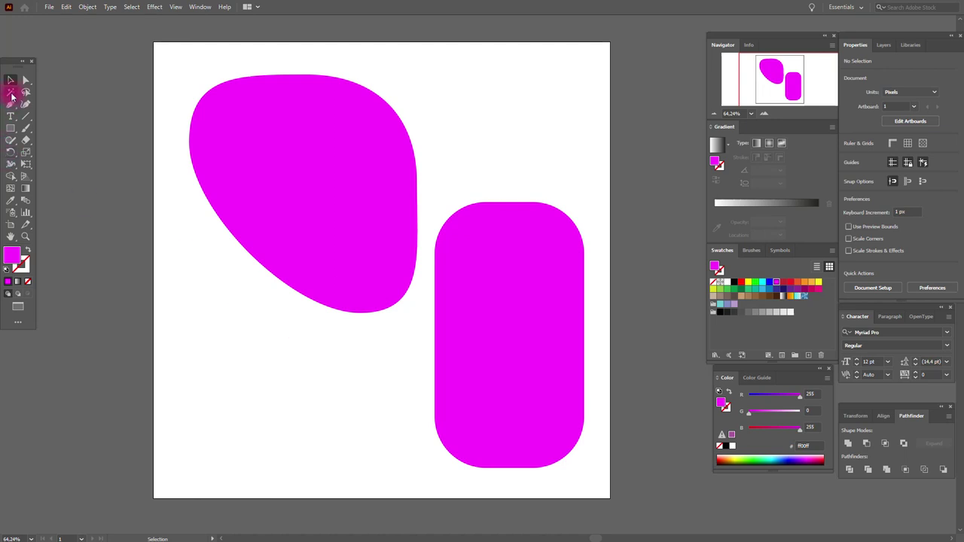
# Step: Draw five small rectangles and squares: top right, left of and below the blob, bottom left, and centre
pyautogui.click(9, 95)
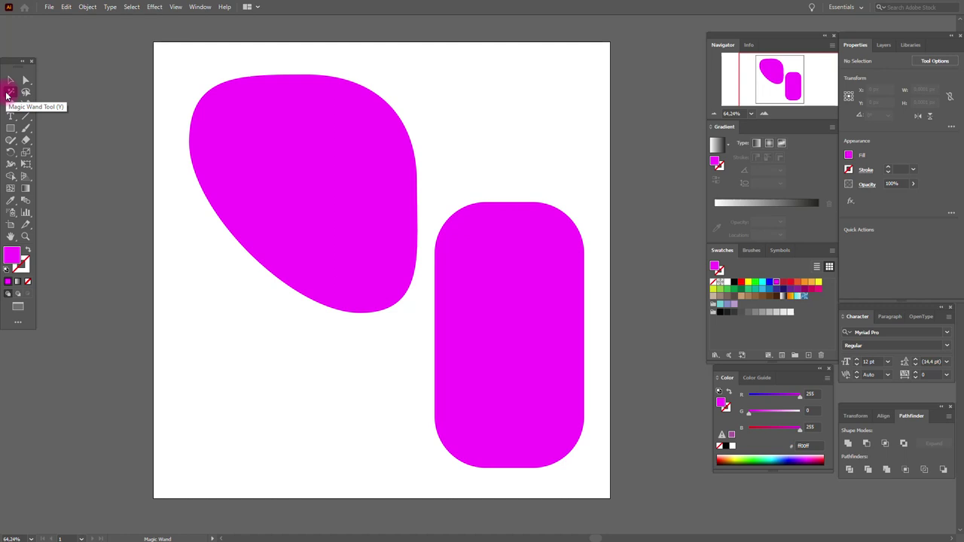
pyautogui.click(216, 114)
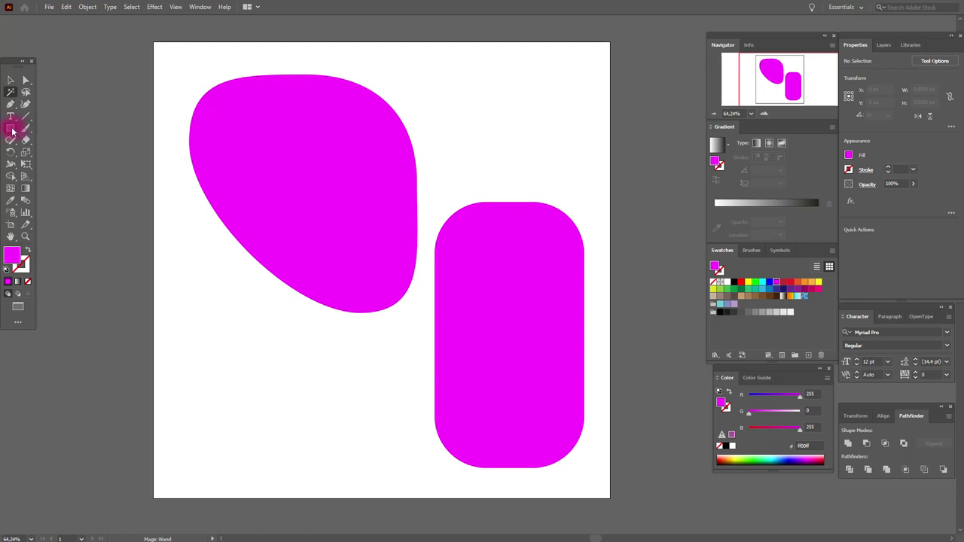
pyautogui.click(12, 131)
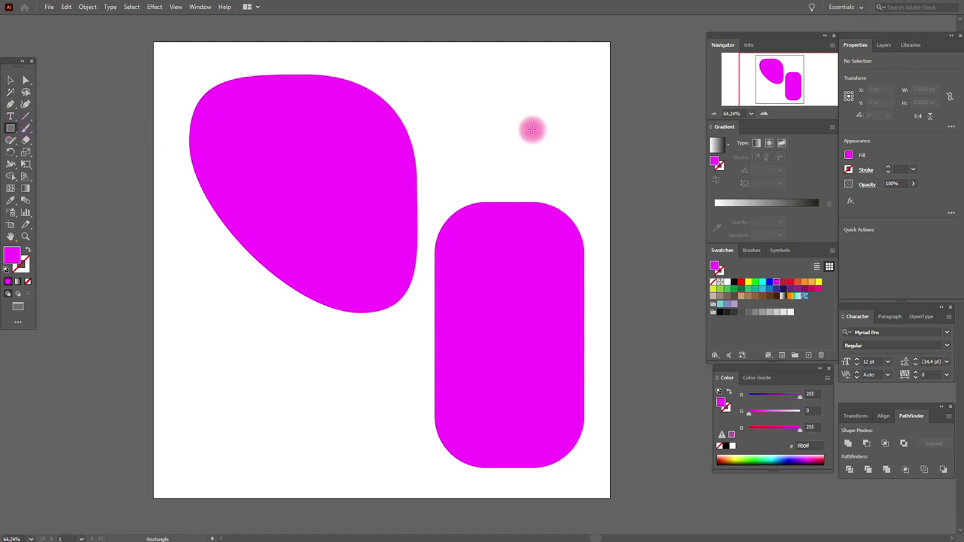
pyautogui.moveTo(502, 83); pyautogui.dragTo(559, 145)
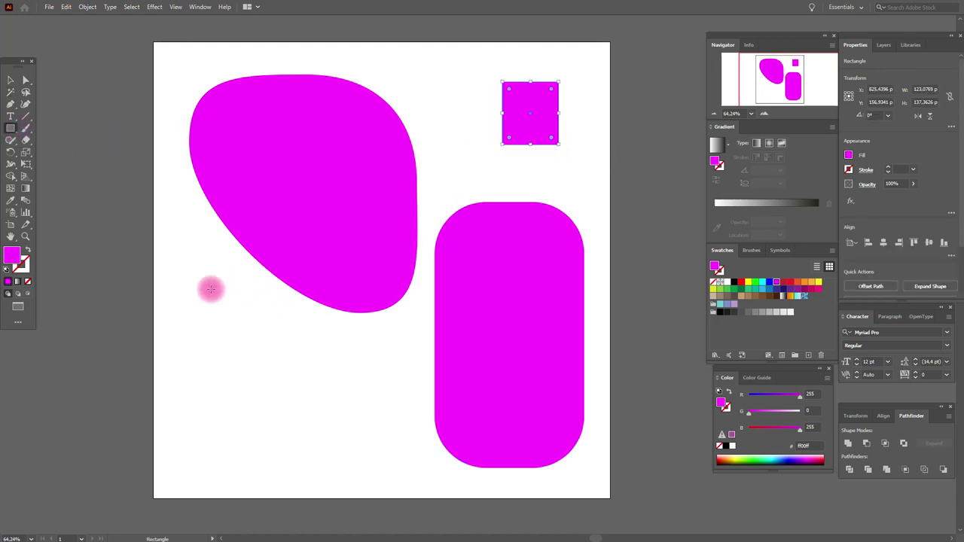
pyautogui.moveTo(204, 289); pyautogui.dragTo(248, 321)
pyautogui.moveTo(276, 362); pyautogui.dragTo(339, 399)
pyautogui.moveTo(195, 405); pyautogui.dragTo(251, 455)
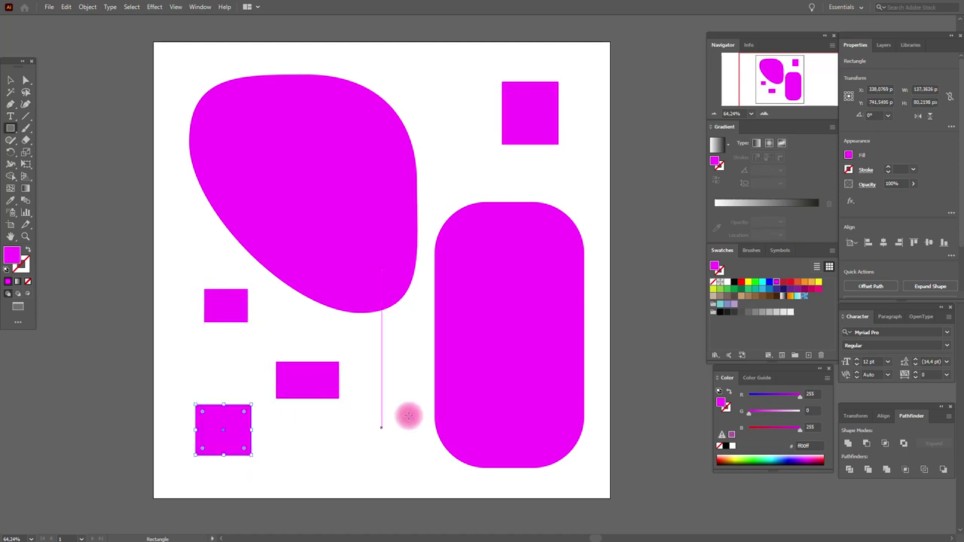
pyautogui.moveTo(387, 351); pyautogui.dragTo(426, 393)
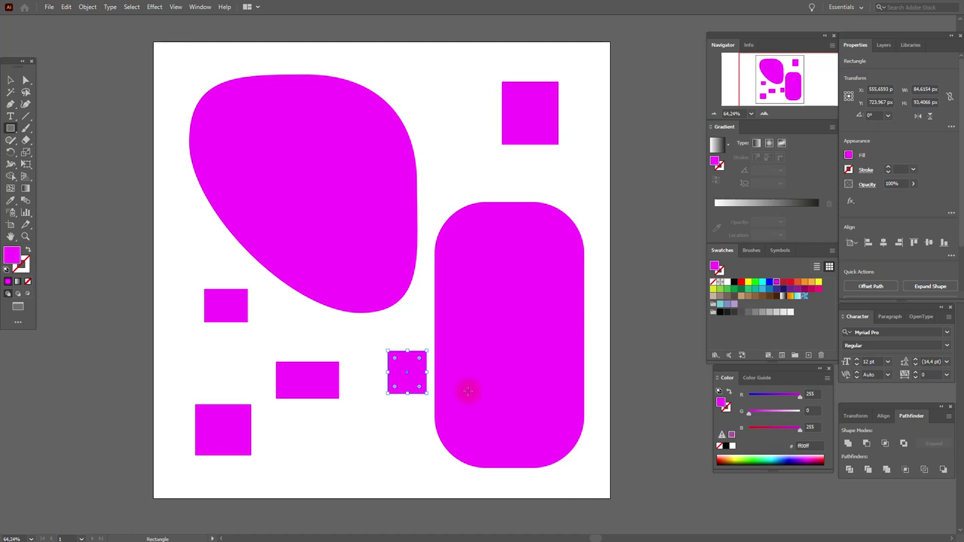
# Step: Fill the centre square orange, and the left rectangle and top-right square light orange
pyautogui.click(804, 282)
pyautogui.click(11, 80)
pyautogui.click(210, 319)
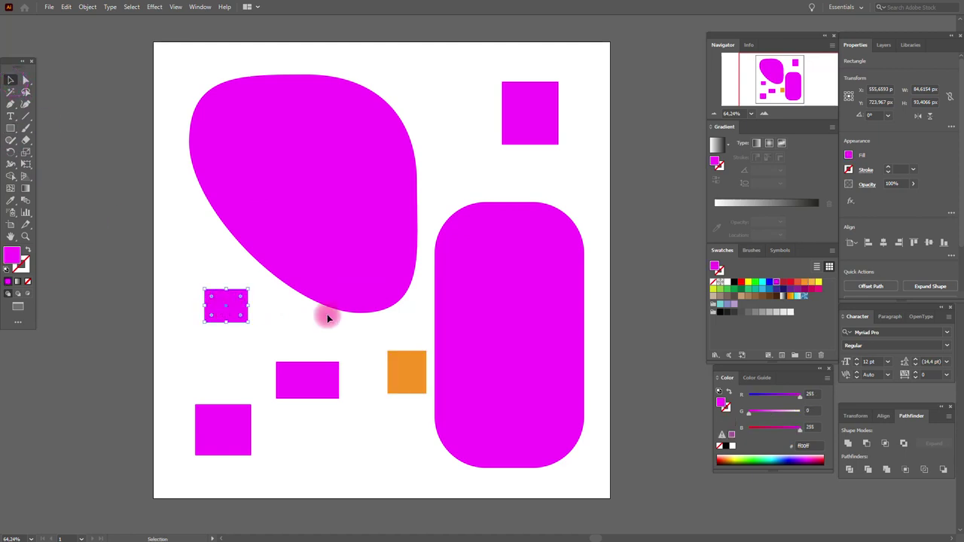
pyautogui.click(812, 283)
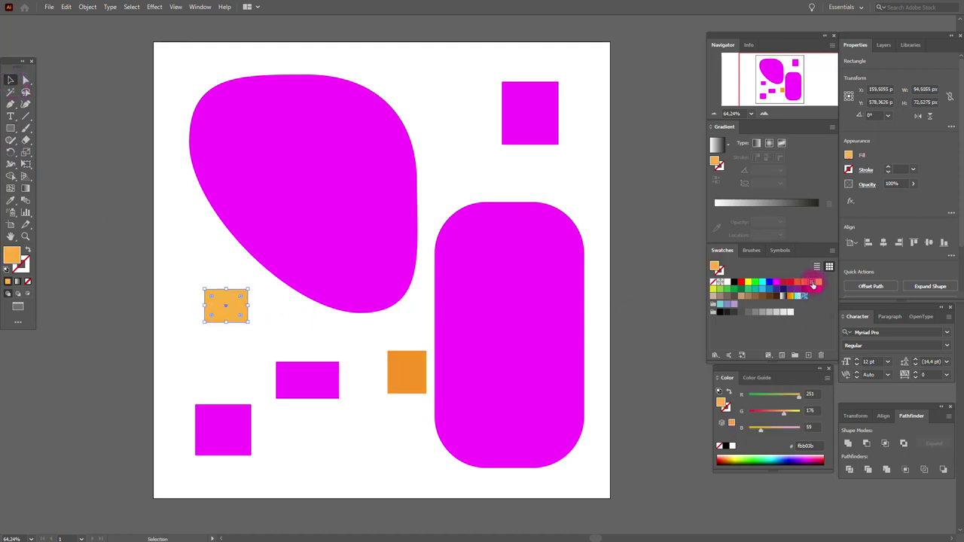
pyautogui.click(538, 128)
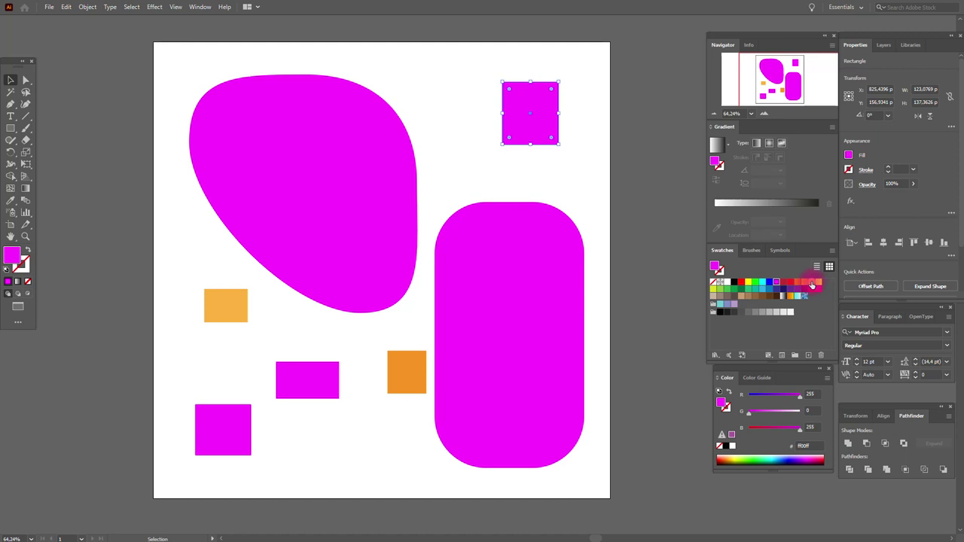
pyautogui.click(812, 283)
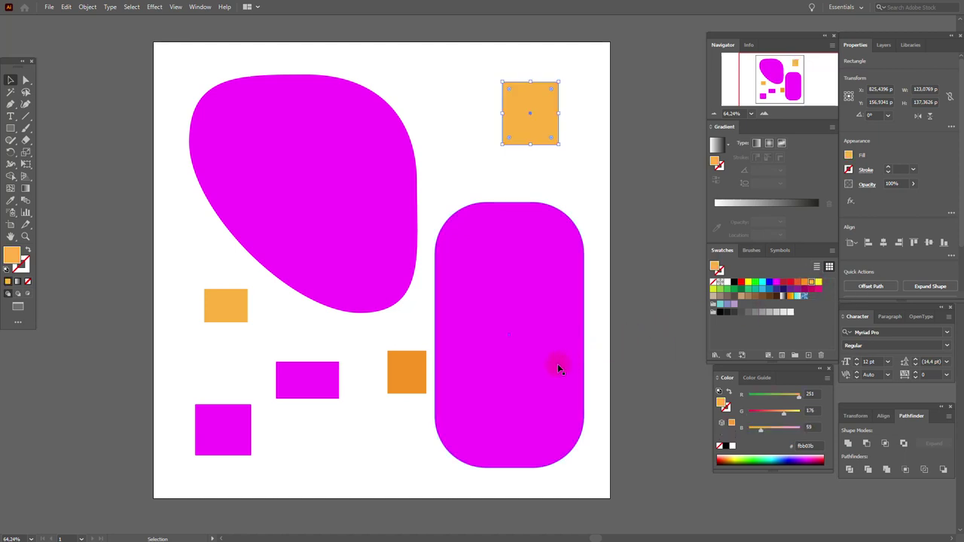
# Step: Fill the bottom-left square green and then deselect it
pyautogui.click(220, 440)
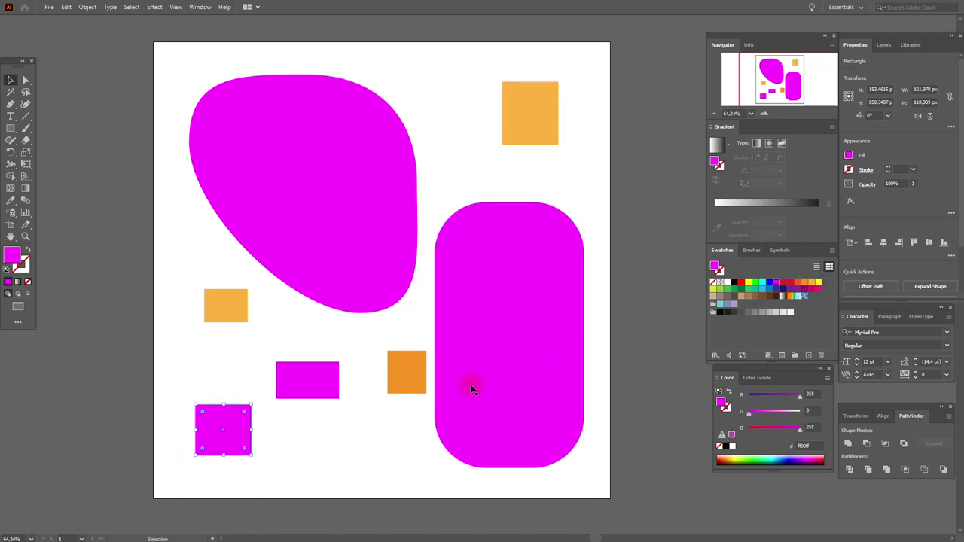
pyautogui.click(727, 290)
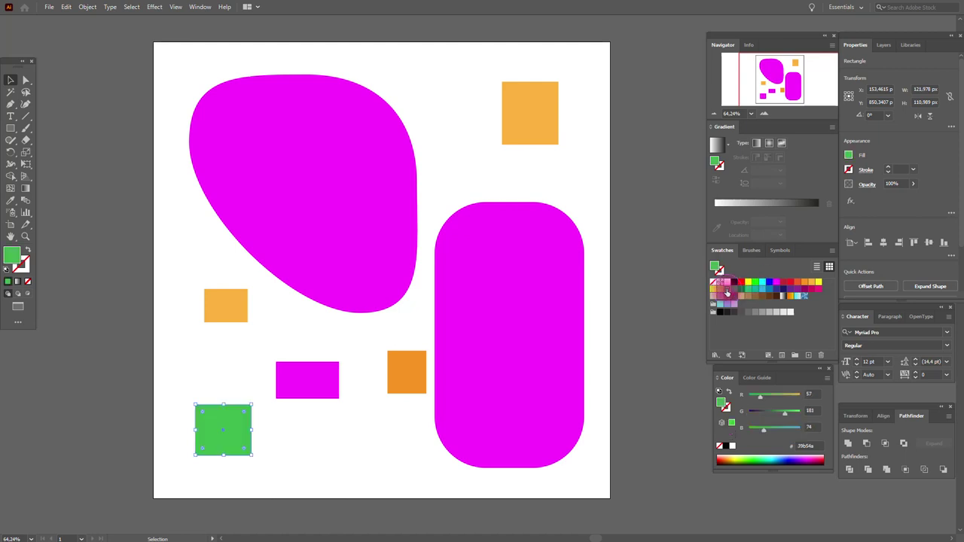
pyautogui.click(620, 271)
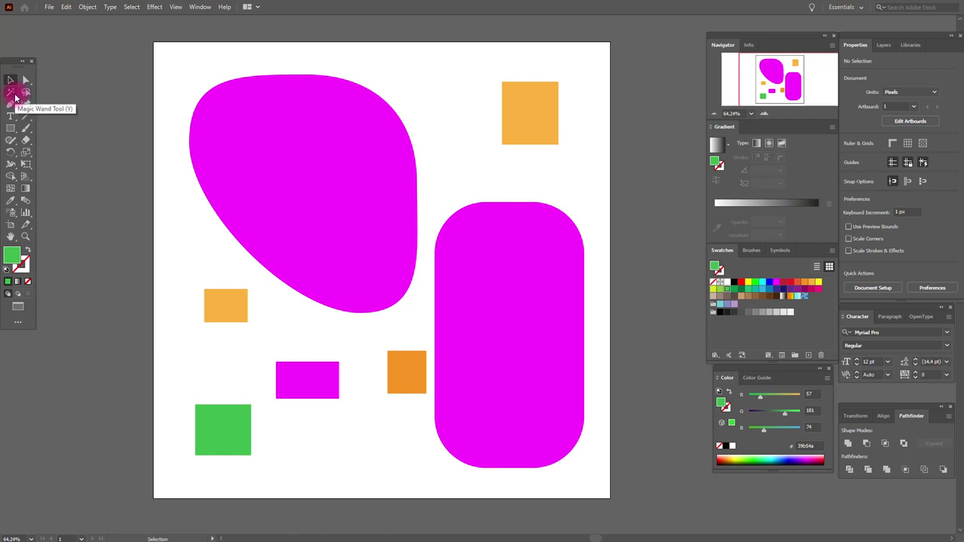
# Step: Use the Magic Wand to select the green square, then all magenta shapes, then the three orange squares
pyautogui.click(14, 96)
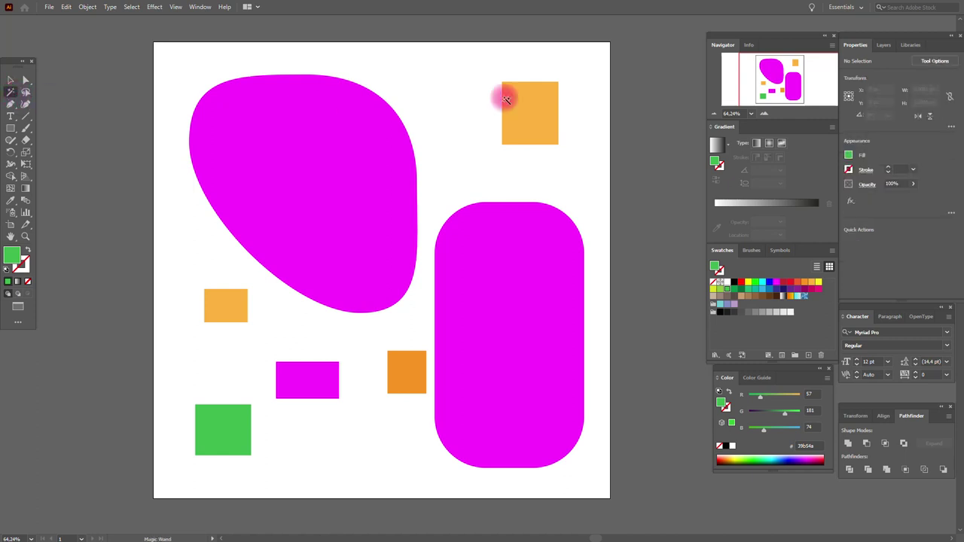
pyautogui.click(214, 442)
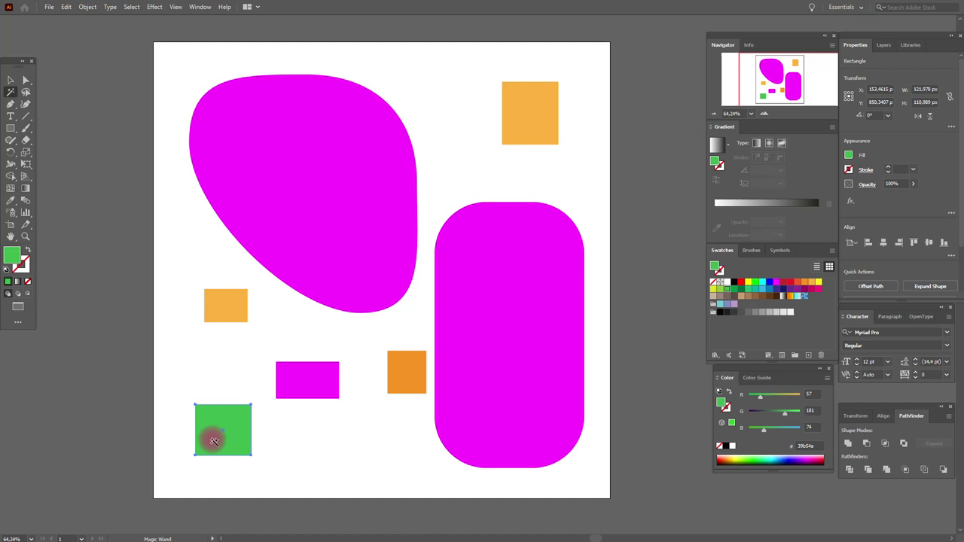
pyautogui.click(293, 381)
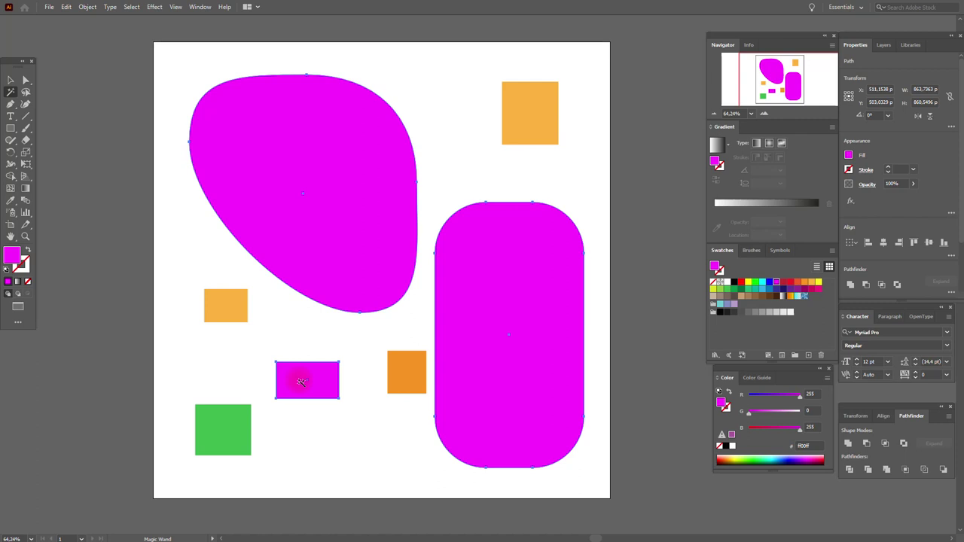
pyautogui.click(223, 301)
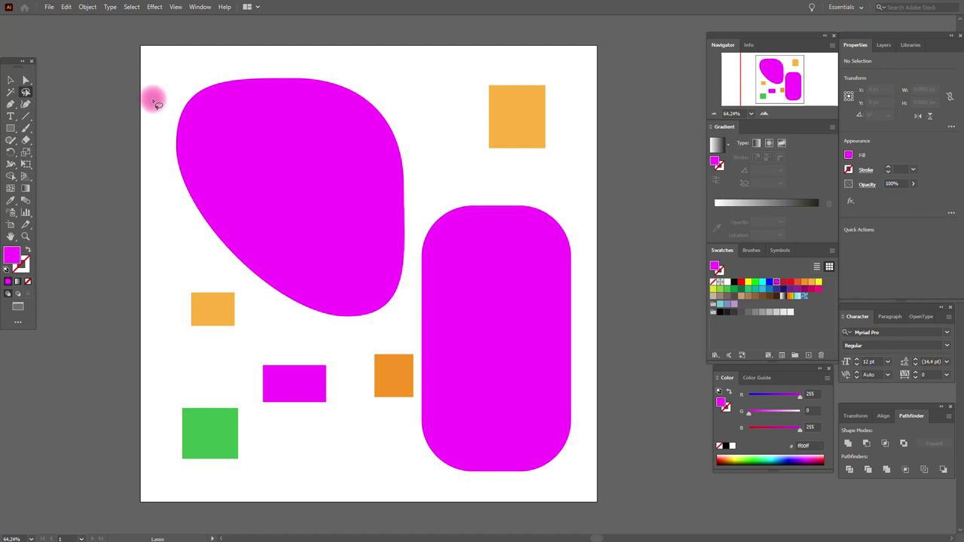
# Step: Draw a freehand Lasso loop around the small orange square on the left
pyautogui.moveTo(155, 102)
pyautogui.mouseDown()
pyautogui.moveTo(327, 54)
pyautogui.moveTo(523, 89)
pyautogui.moveTo(593, 285)
pyautogui.moveTo(558, 452)
pyautogui.moveTo(367, 473)
pyautogui.moveTo(310, 467)
pyautogui.moveTo(247, 434)
pyautogui.moveTo(180, 354)
pyautogui.moveTo(199, 360)
pyautogui.moveTo(177, 315)
pyautogui.moveTo(327, 394)
pyautogui.moveTo(402, 385)
pyautogui.moveTo(402, 368)
pyautogui.moveTo(503, 174)
pyautogui.moveTo(518, 126)
pyautogui.moveTo(395, 291)
pyautogui.moveTo(305, 282)
pyautogui.moveTo(256, 305)
pyautogui.mouseUp()
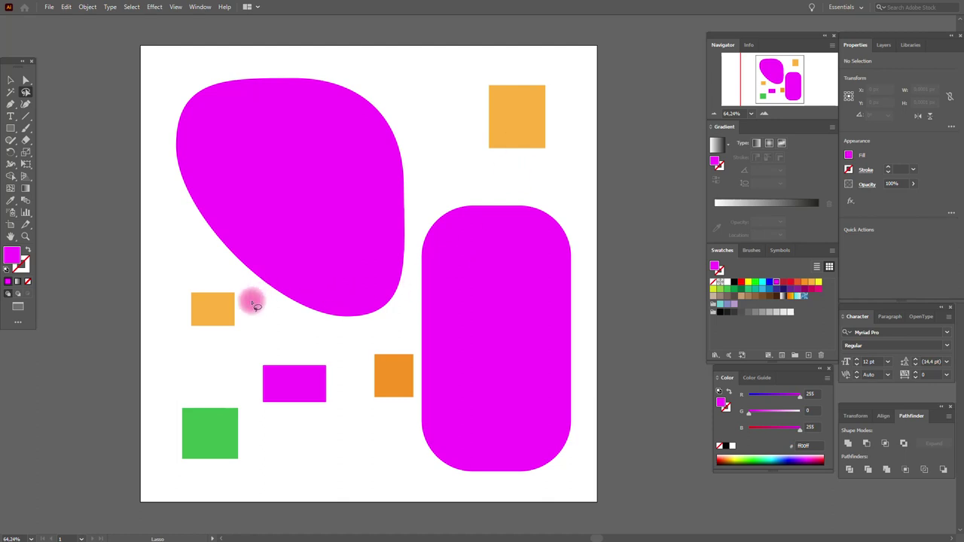
pyautogui.moveTo(256, 306)
pyautogui.mouseDown()
pyautogui.moveTo(193, 288)
pyautogui.moveTo(172, 309)
pyautogui.moveTo(176, 332)
pyautogui.moveTo(199, 351)
pyautogui.moveTo(252, 375)
pyautogui.moveTo(266, 425)
pyautogui.moveTo(316, 444)
pyautogui.moveTo(349, 410)
pyautogui.moveTo(413, 405)
pyautogui.moveTo(418, 256)
pyautogui.moveTo(430, 217)
pyautogui.moveTo(572, 144)
pyautogui.moveTo(581, 109)
pyautogui.moveTo(566, 80)
pyautogui.moveTo(522, 71)
pyautogui.moveTo(476, 89)
pyautogui.moveTo(442, 190)
pyautogui.moveTo(418, 224)
pyautogui.moveTo(395, 339)
pyautogui.moveTo(355, 366)
pyautogui.moveTo(324, 354)
pyautogui.mouseUp()
pyautogui.moveTo(282, 355)
pyautogui.mouseDown()
pyautogui.moveTo(263, 342)
pyautogui.moveTo(255, 301)
pyautogui.mouseUp()
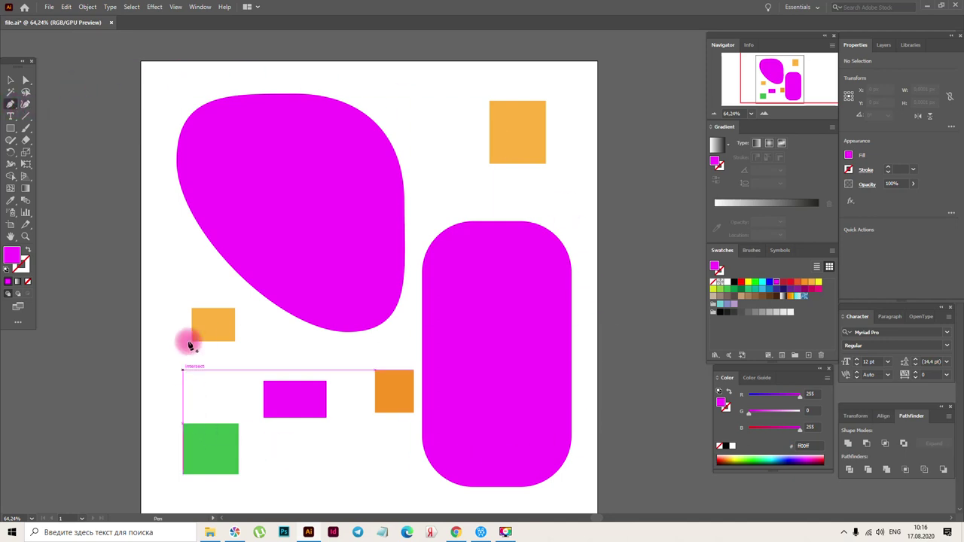
# Step: Marquee-select all seven shapes, delete them, and choose File > Open
pyautogui.click(12, 81)
pyautogui.moveTo(154, 73); pyautogui.dragTo(603, 503)
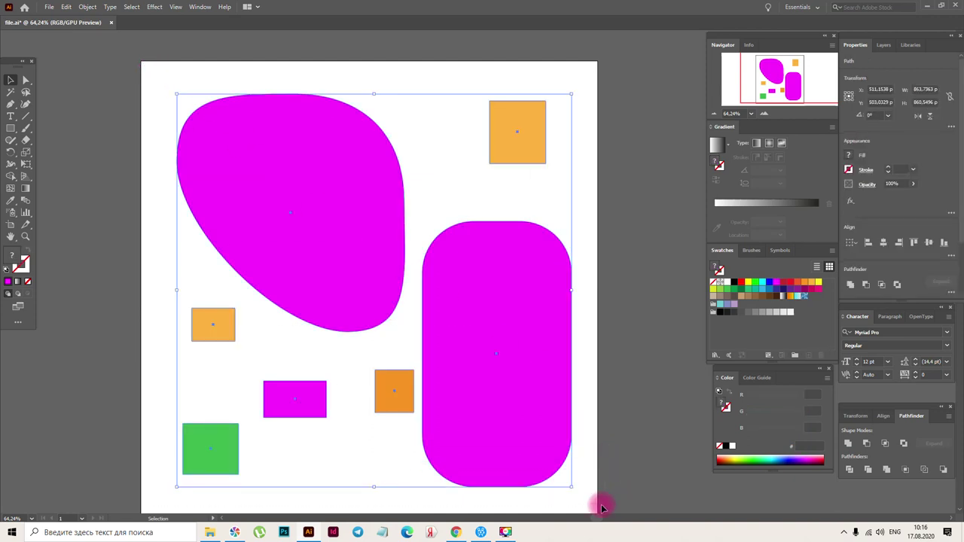
pyautogui.press('Delete')
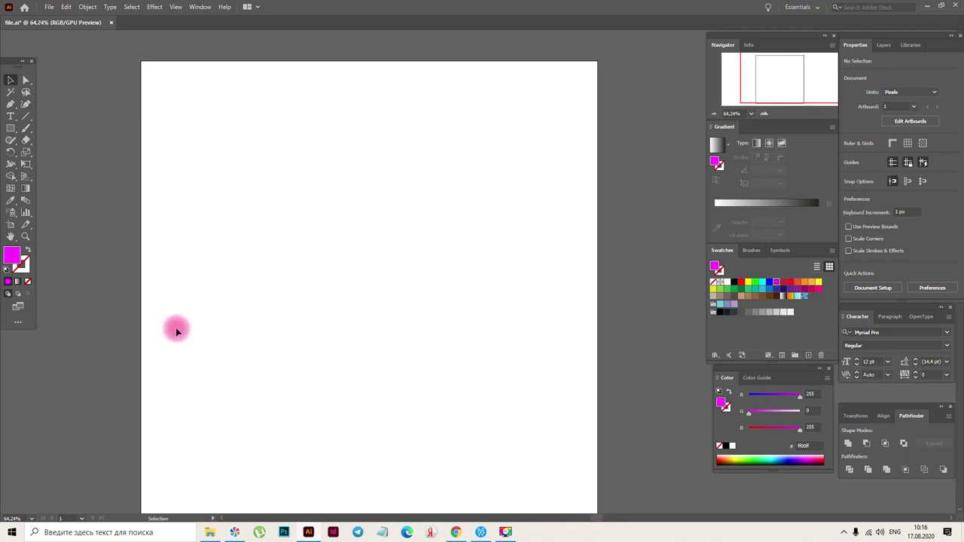
pyautogui.click(54, 11)
pyautogui.click(66, 38)
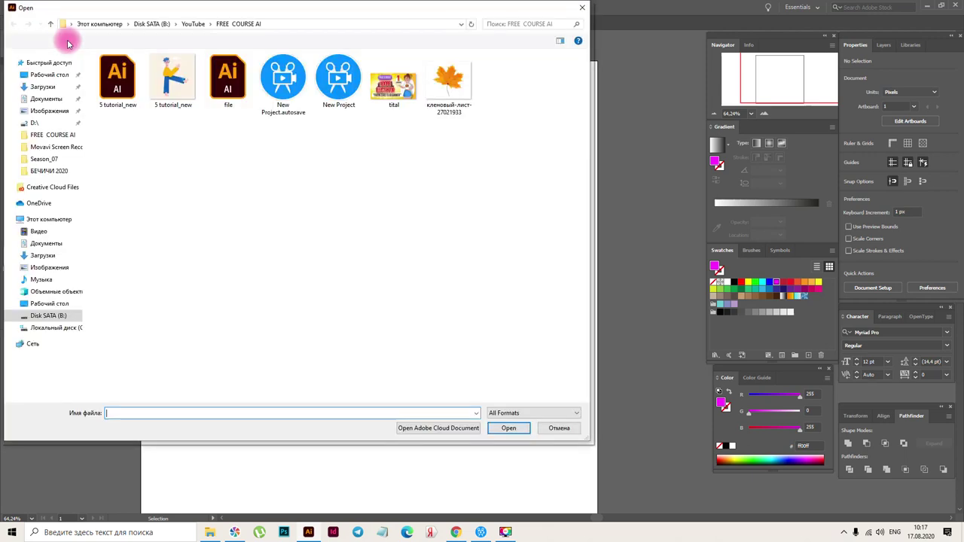
# Step: Open the maple leaf JPG as a second document, select it, and return to file.ai
pyautogui.click(450, 96)
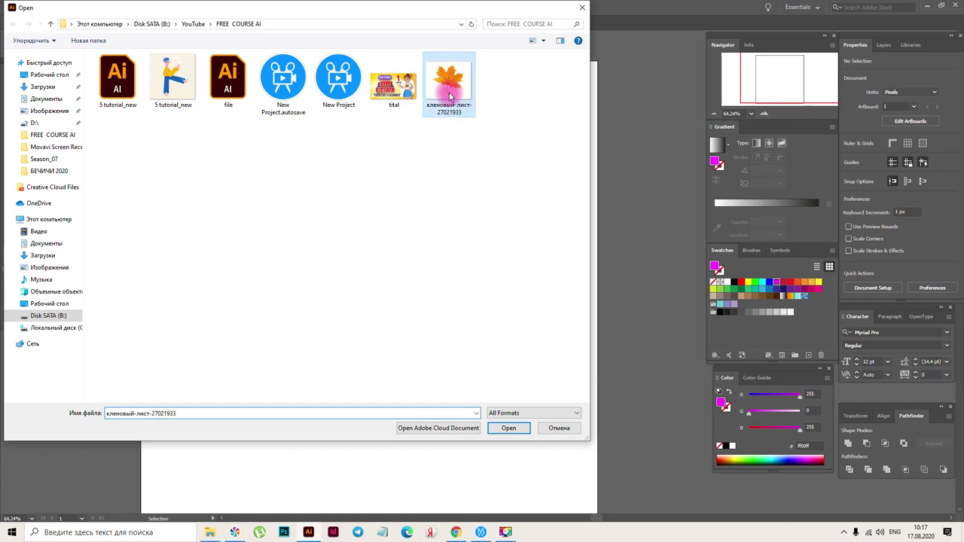
pyautogui.click(508, 428)
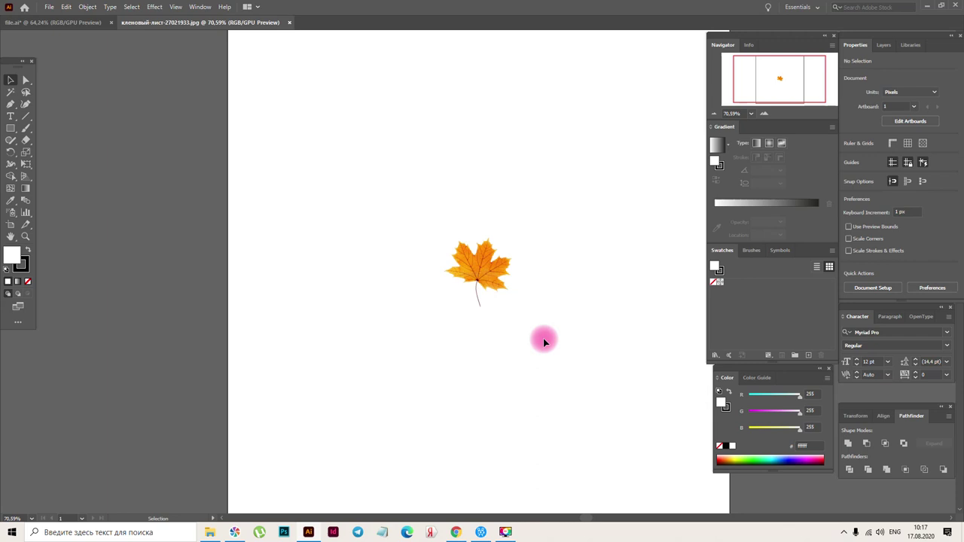
pyautogui.click(503, 285)
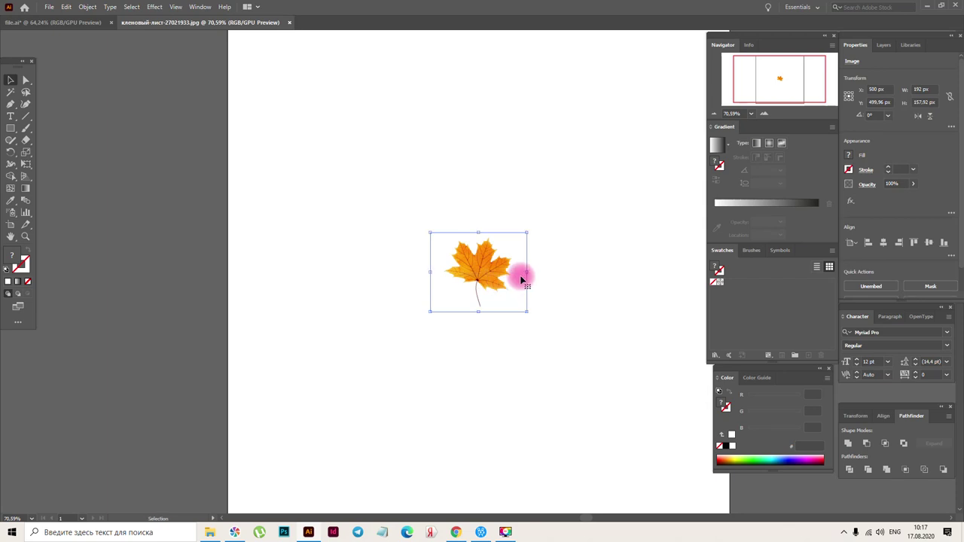
pyautogui.click(65, 28)
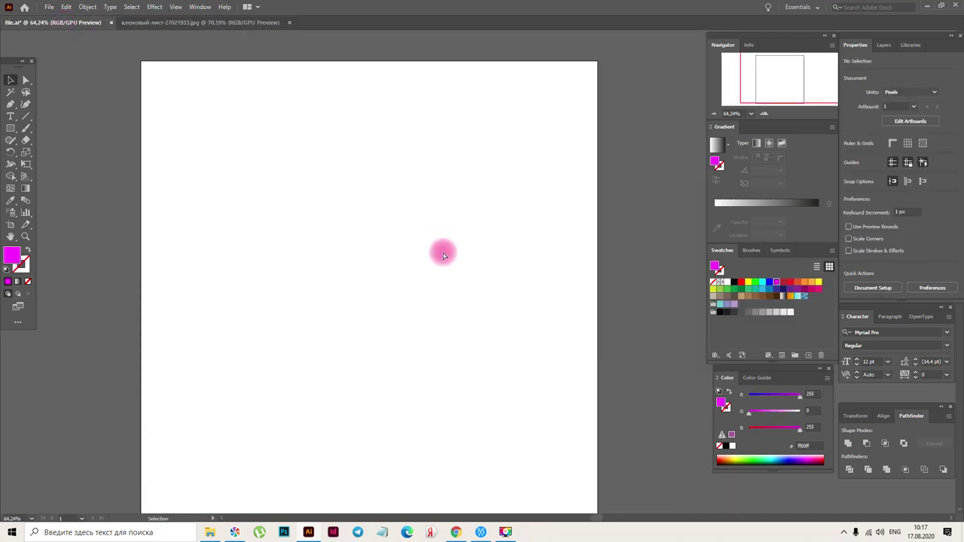
# Step: Place the maple leaf photo in file.ai, enlarge it to about 860 × 707 px, and centre it
pyautogui.moveTo(443, 256); pyautogui.dragTo(442, 253)
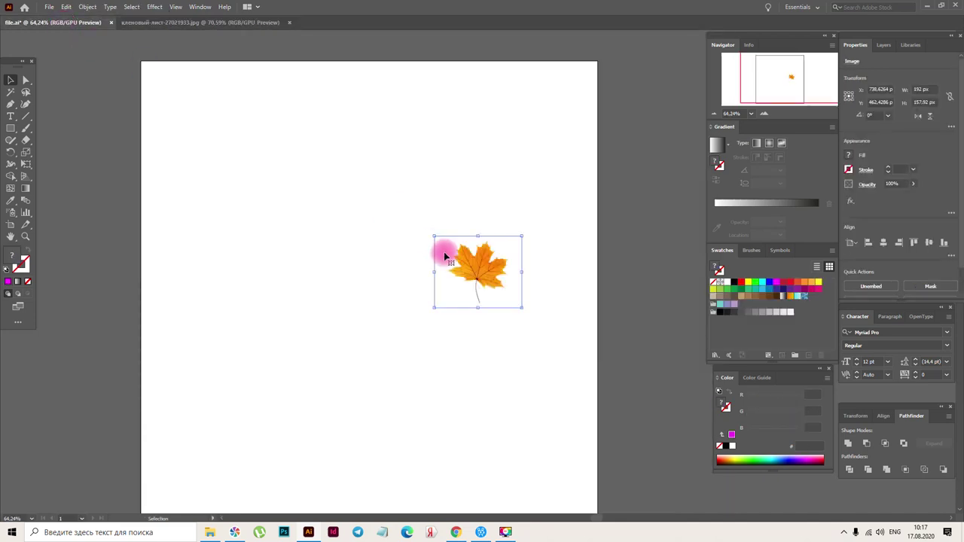
pyautogui.moveTo(474, 273); pyautogui.dragTo(245, 160)
pyautogui.moveTo(293, 196); pyautogui.dragTo(294, 198)
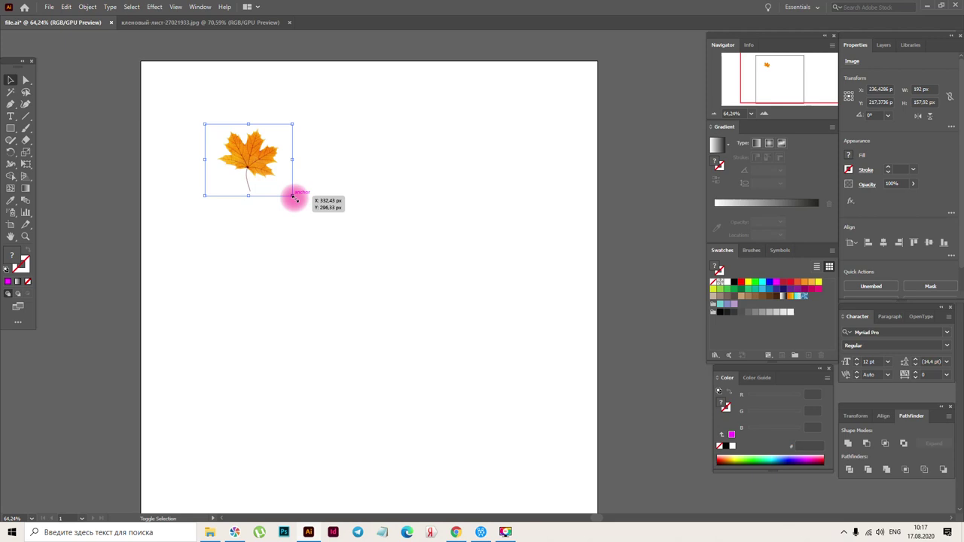
pyautogui.moveTo(294, 197); pyautogui.dragTo(595, 448)
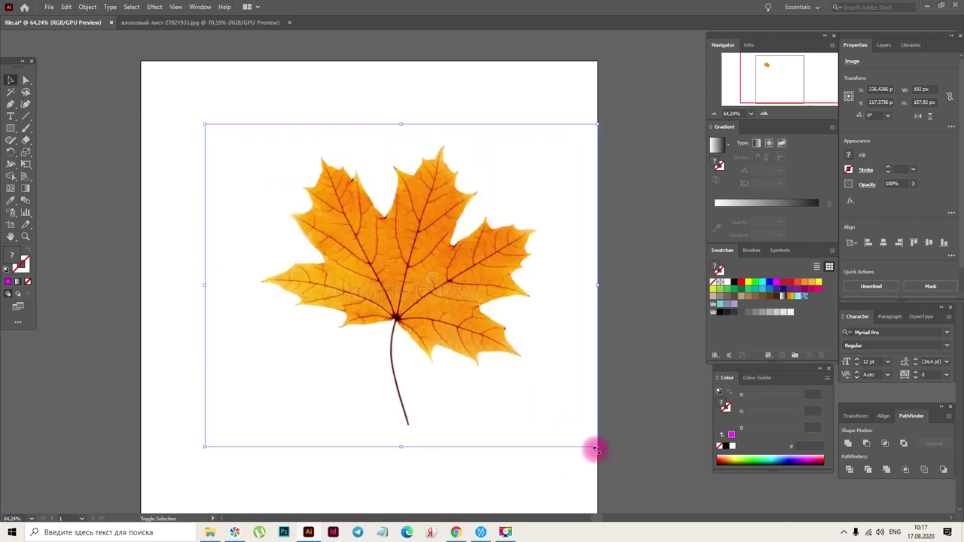
pyautogui.moveTo(469, 320); pyautogui.dragTo(435, 318)
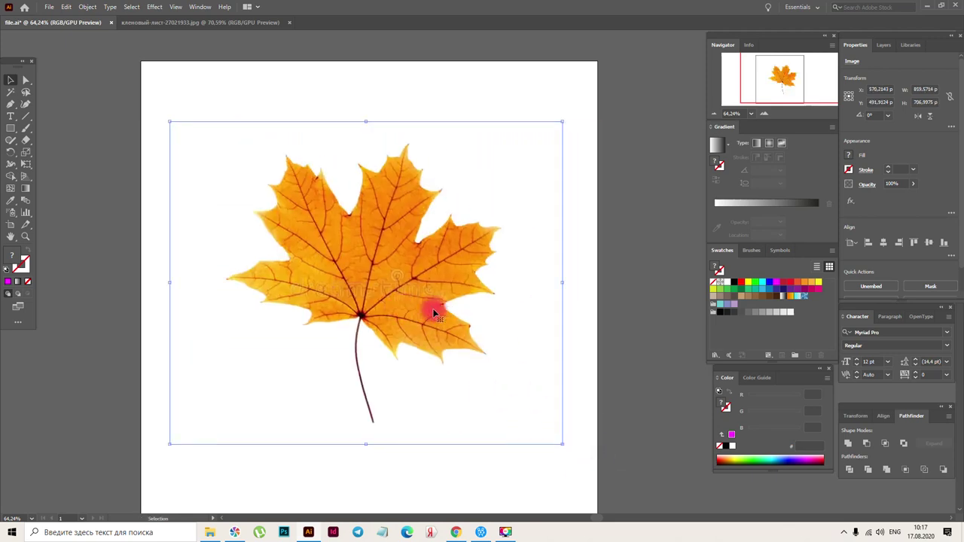
pyautogui.click(391, 113)
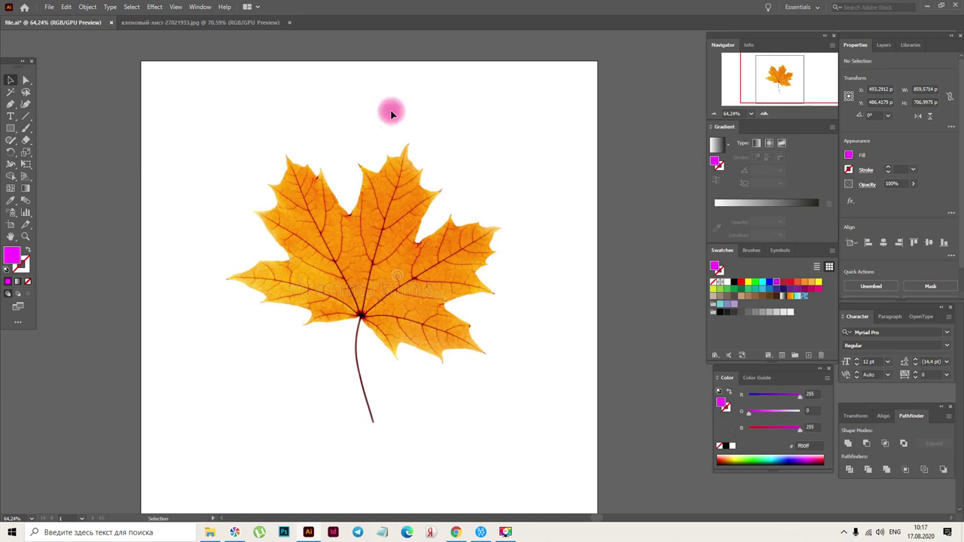
pyautogui.click(20, 306)
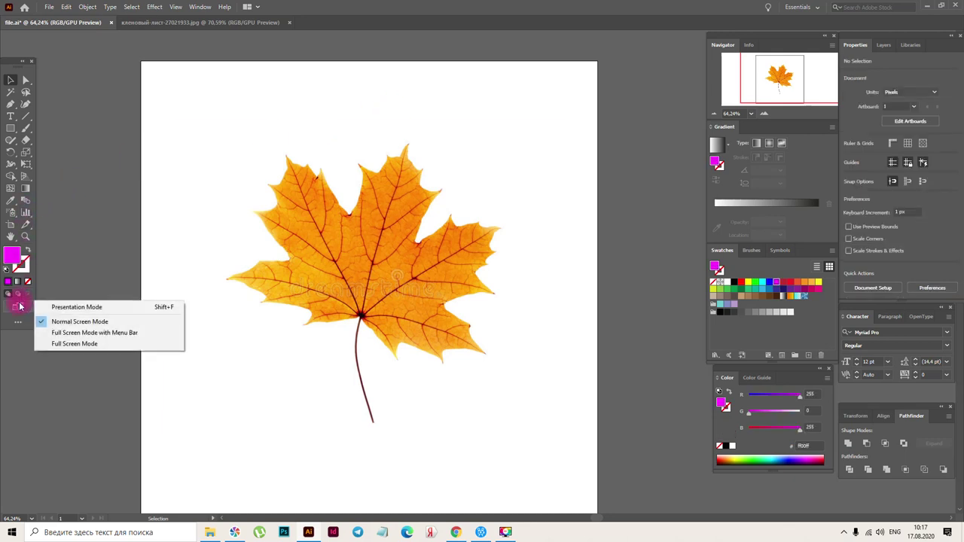
# Step: Switch to Full Screen Mode with Menu Bar and start a Pen path at the leaf's stem base
pyautogui.click(58, 333)
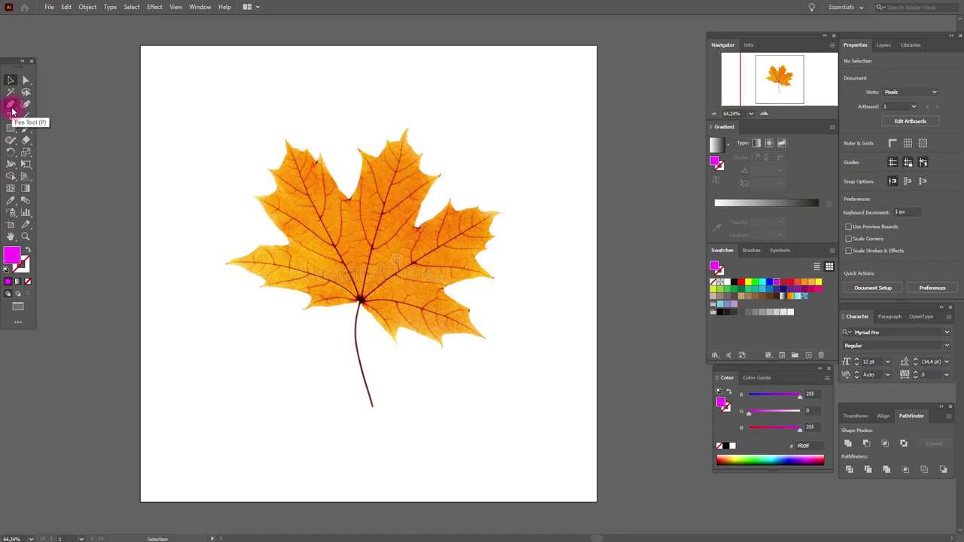
pyautogui.click(12, 106)
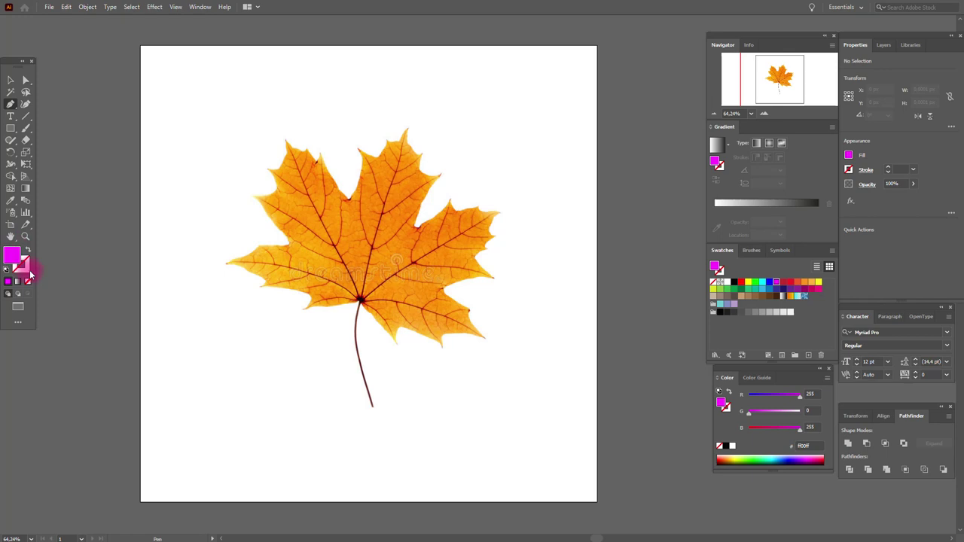
pyautogui.click(360, 303)
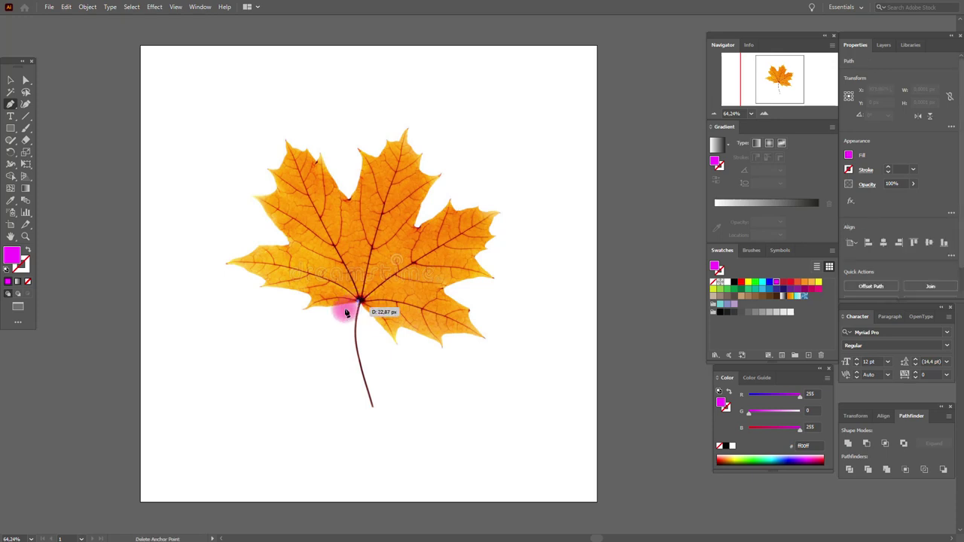
# Step: Trace the lower-left leaf edge out to the left tip with curved Pen points, ending in a corner
pyautogui.click(294, 315)
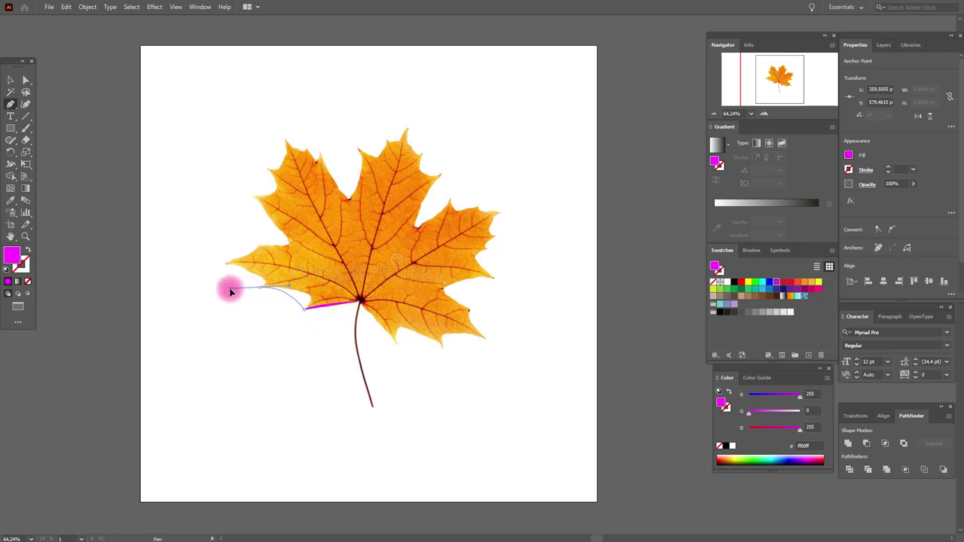
pyautogui.moveTo(196, 286); pyautogui.dragTo(180, 288)
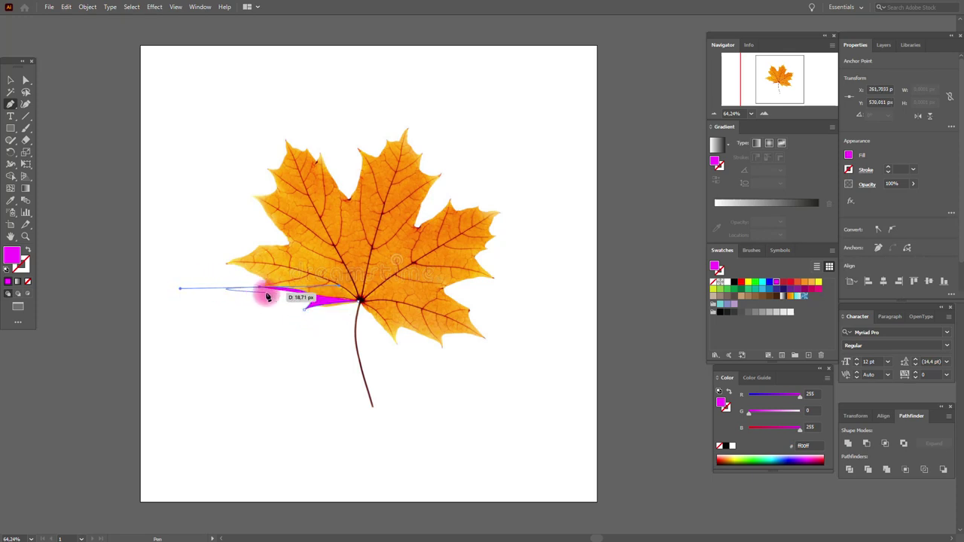
pyautogui.moveTo(262, 294); pyautogui.dragTo(227, 265)
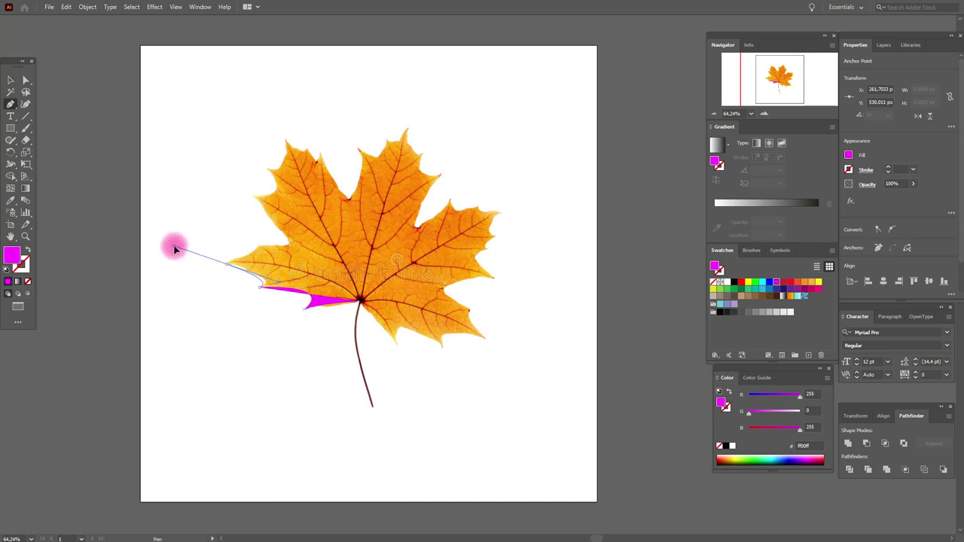
pyautogui.moveTo(166, 252); pyautogui.dragTo(314, 250)
pyautogui.click(291, 249)
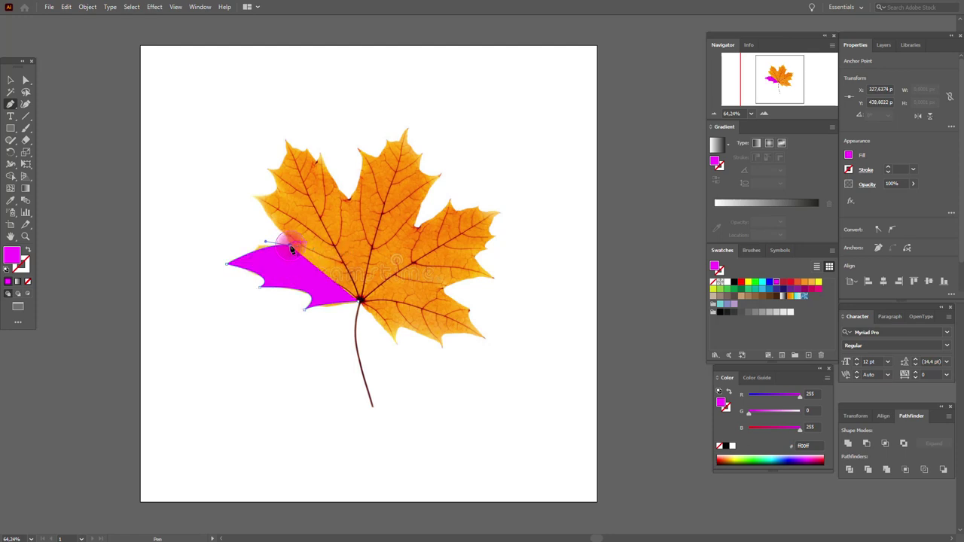
# Step: Continue the path up the upper-left edge, adding a sharp corner at the top-left lobe notch
pyautogui.moveTo(254, 200); pyautogui.dragTo(206, 156)
pyautogui.moveTo(254, 198); pyautogui.dragTo(243, 138)
pyautogui.moveTo(271, 173); pyautogui.dragTo(281, 103)
pyautogui.moveTo(286, 140); pyautogui.dragTo(322, 140)
pyautogui.click(322, 158)
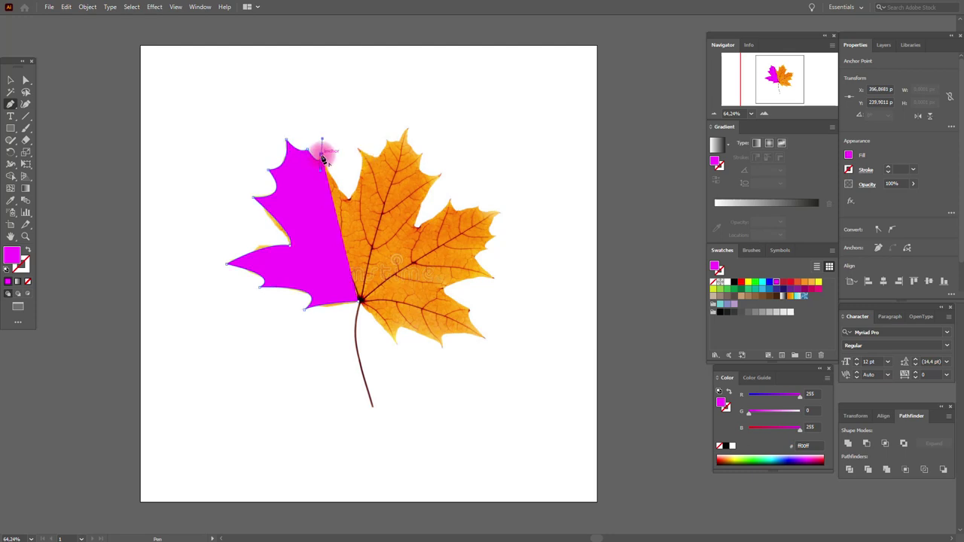
pyautogui.moveTo(352, 196)
pyautogui.mouseDown()
pyautogui.moveTo(363, 206)
pyautogui.moveTo(352, 204)
pyautogui.mouseUp()
pyautogui.moveTo(360, 152)
pyautogui.mouseDown()
pyautogui.moveTo(346, 129)
pyautogui.moveTo(358, 152)
pyautogui.mouseUp()
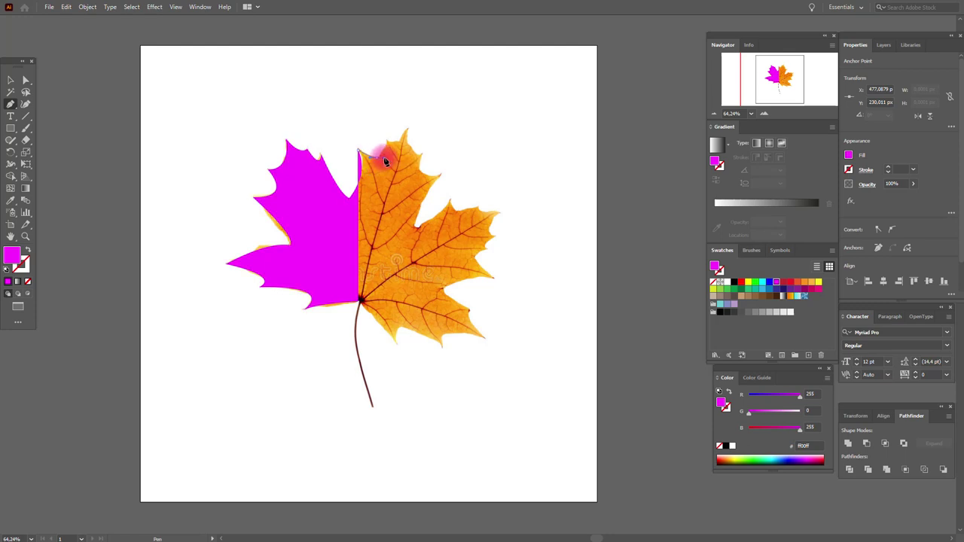
# Step: Trace the magenta path up the leaf's top edge to the tip and just below it
pyautogui.click(379, 158)
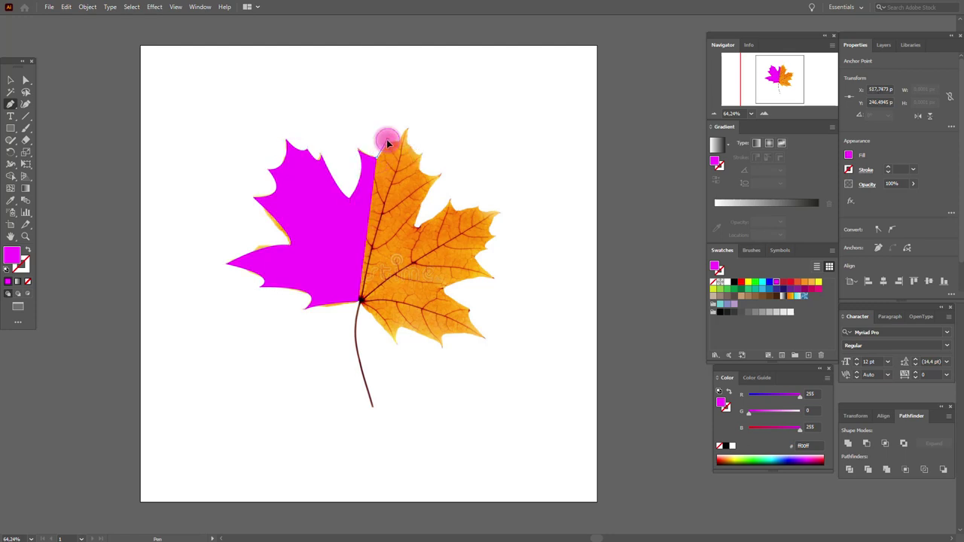
pyautogui.click(389, 141)
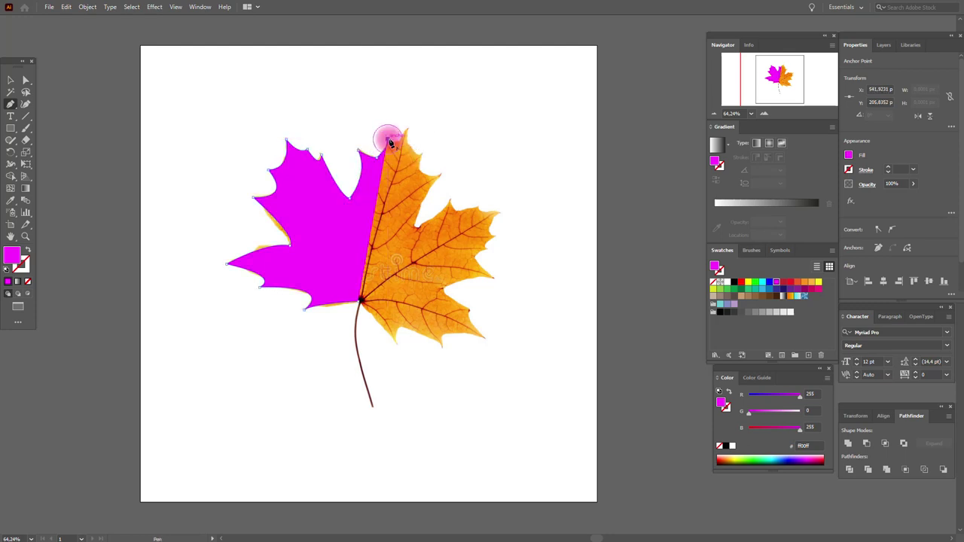
pyautogui.click(390, 141)
pyautogui.click(407, 130)
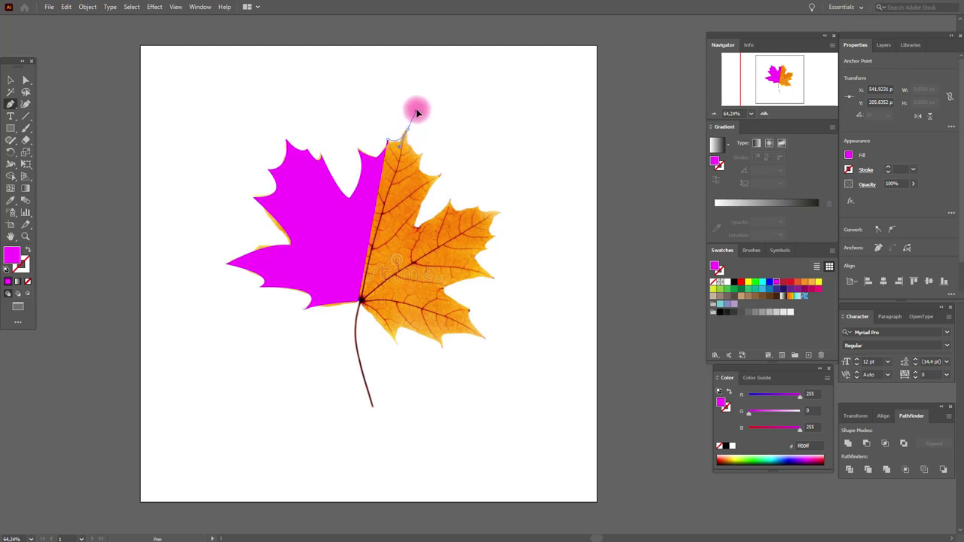
pyautogui.click(416, 108)
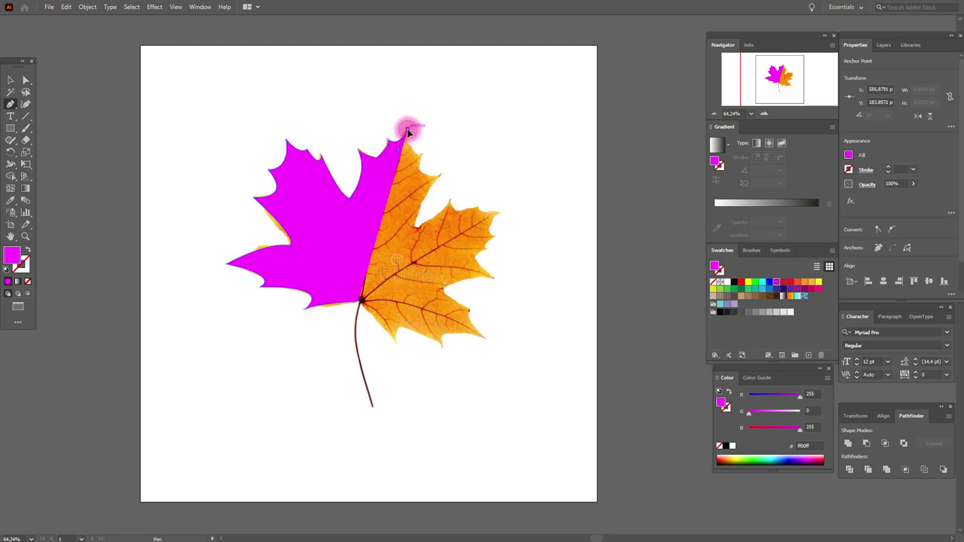
pyautogui.moveTo(420, 155); pyautogui.dragTo(469, 163)
pyautogui.click(424, 155)
# Step: Continue the trace through the notch and around the upper-right lobe to its tip
pyautogui.click(441, 175)
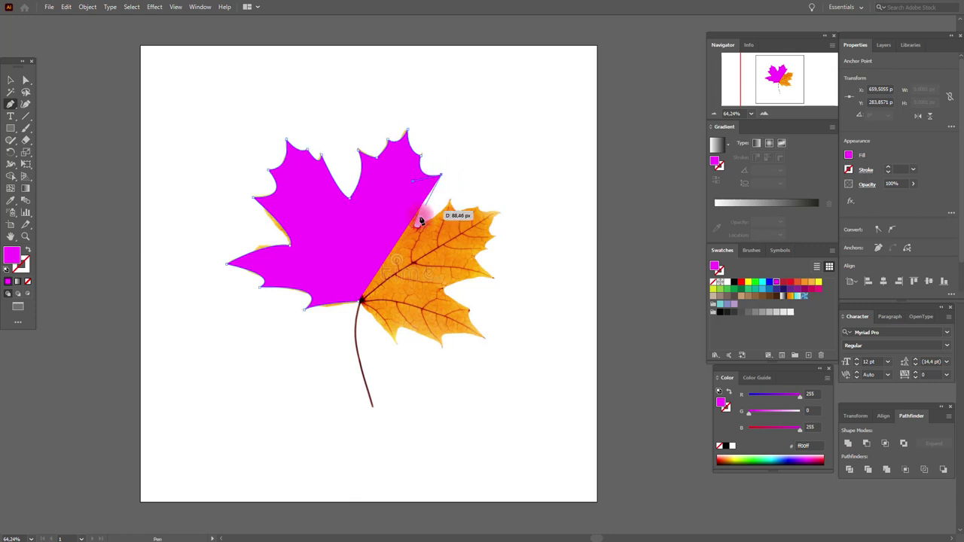
pyautogui.moveTo(416, 226); pyautogui.dragTo(420, 232)
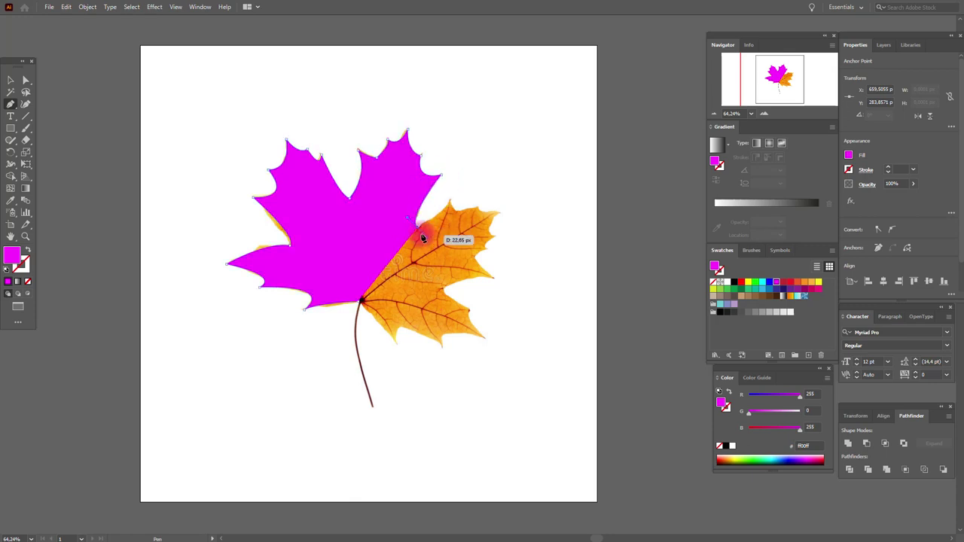
pyautogui.moveTo(450, 198); pyautogui.dragTo(452, 181)
pyautogui.click(449, 202)
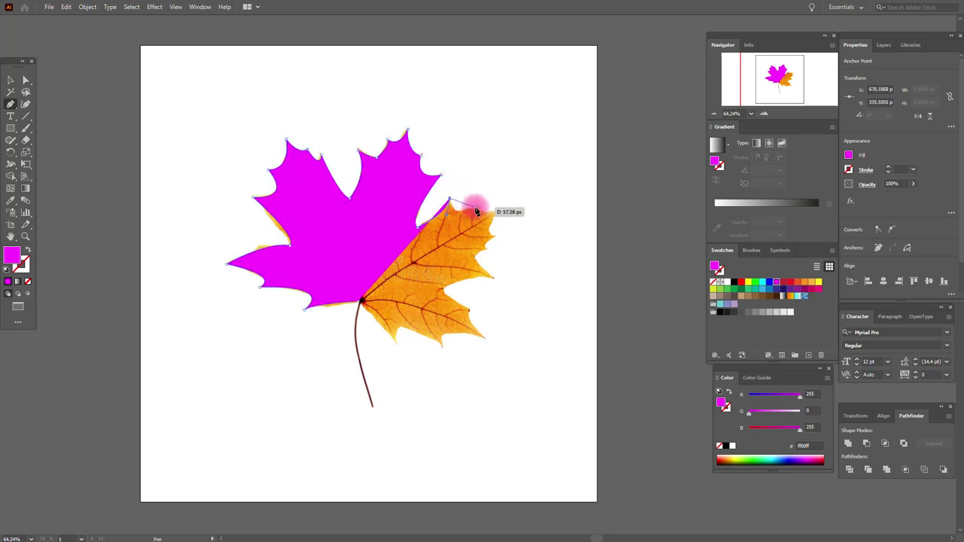
pyautogui.click(478, 208)
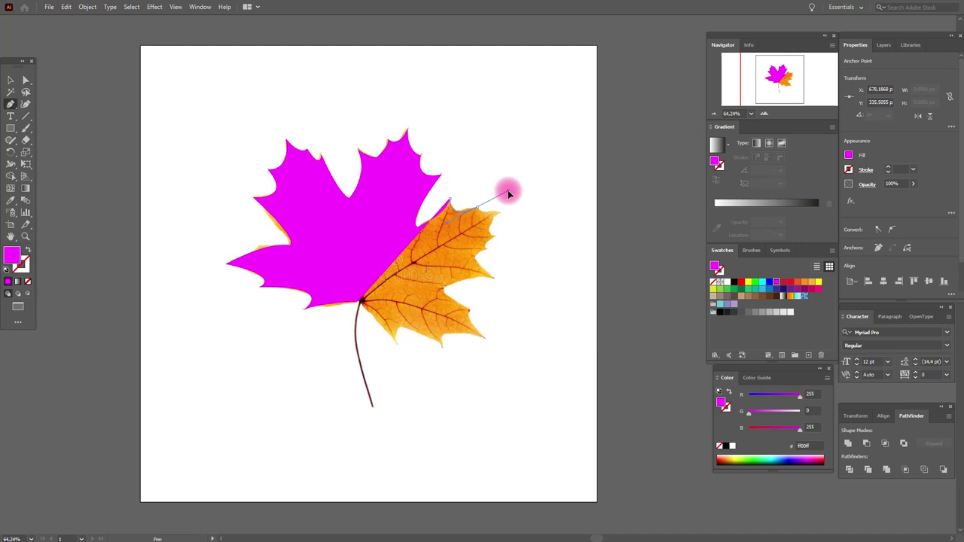
pyautogui.click(478, 208)
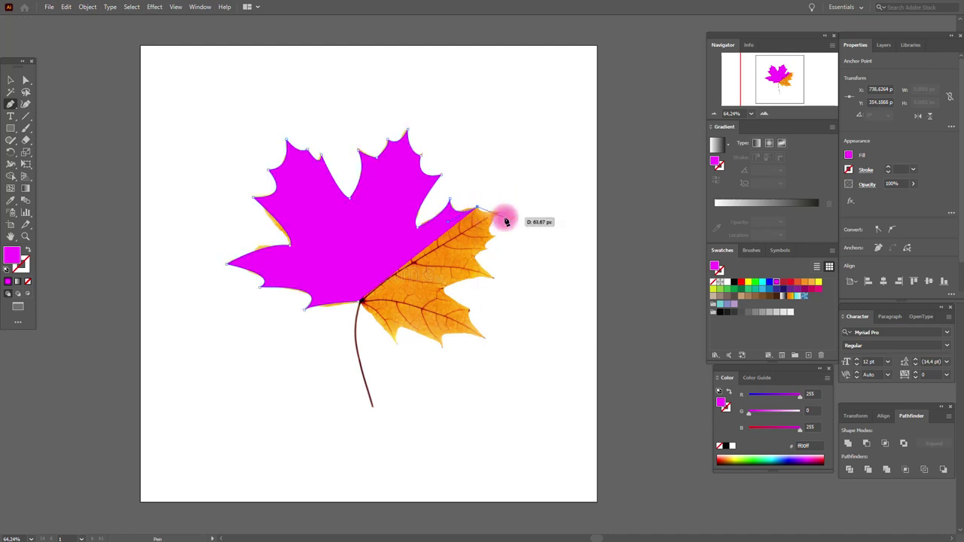
pyautogui.moveTo(502, 213); pyautogui.dragTo(494, 280)
pyautogui.click(20, 255)
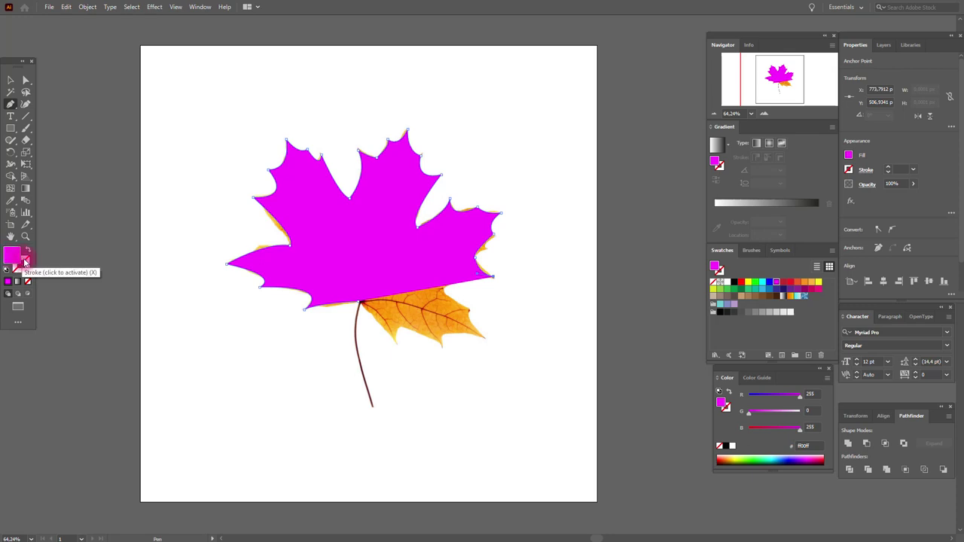
# Step: Show the trace as an outline and curve it down the lower-right edge to the stem base
pyautogui.click(28, 250)
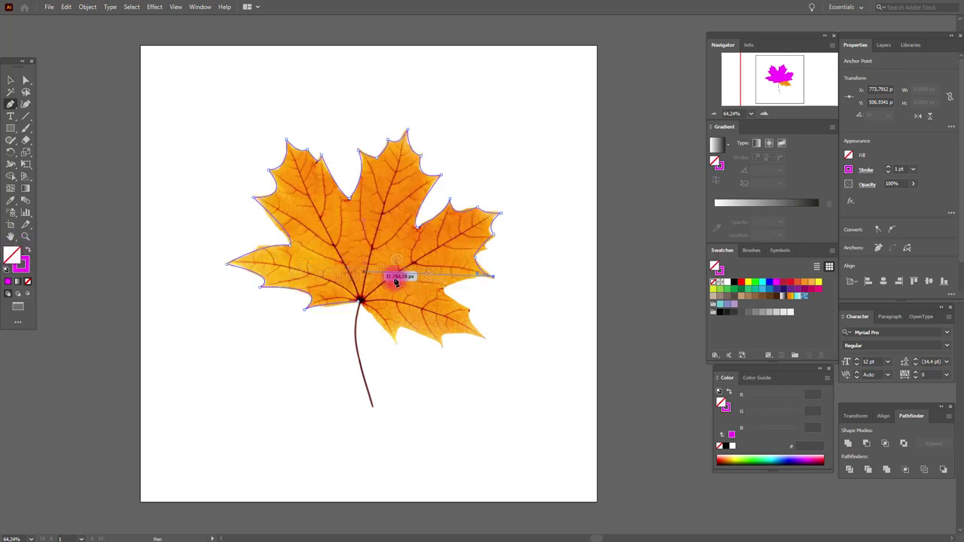
pyautogui.moveTo(494, 281)
pyautogui.mouseDown()
pyautogui.moveTo(441, 287)
pyautogui.moveTo(442, 301)
pyautogui.moveTo(442, 287)
pyautogui.moveTo(470, 308)
pyautogui.mouseUp()
pyautogui.moveTo(494, 320); pyautogui.dragTo(450, 374)
pyautogui.moveTo(395, 333); pyautogui.dragTo(360, 305)
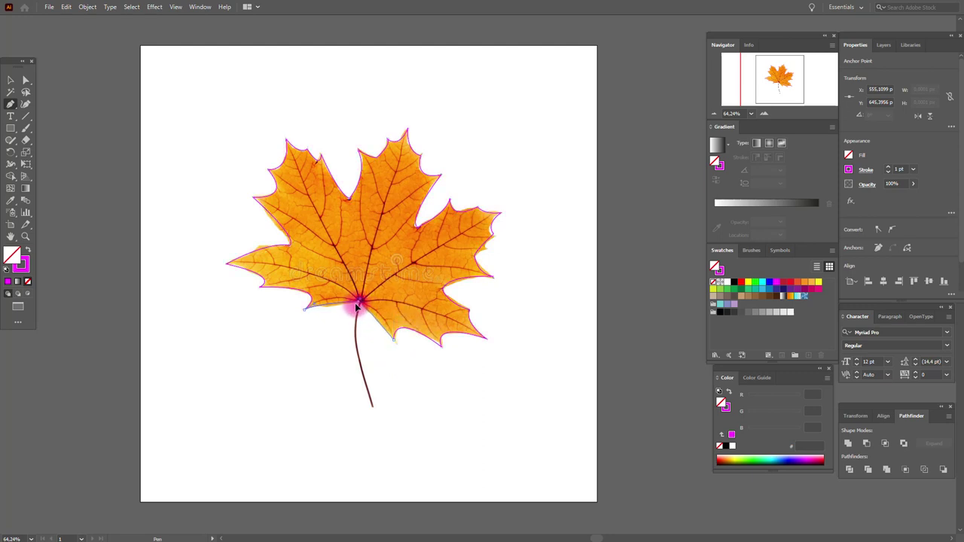
pyautogui.moveTo(356, 307); pyautogui.dragTo(360, 302)
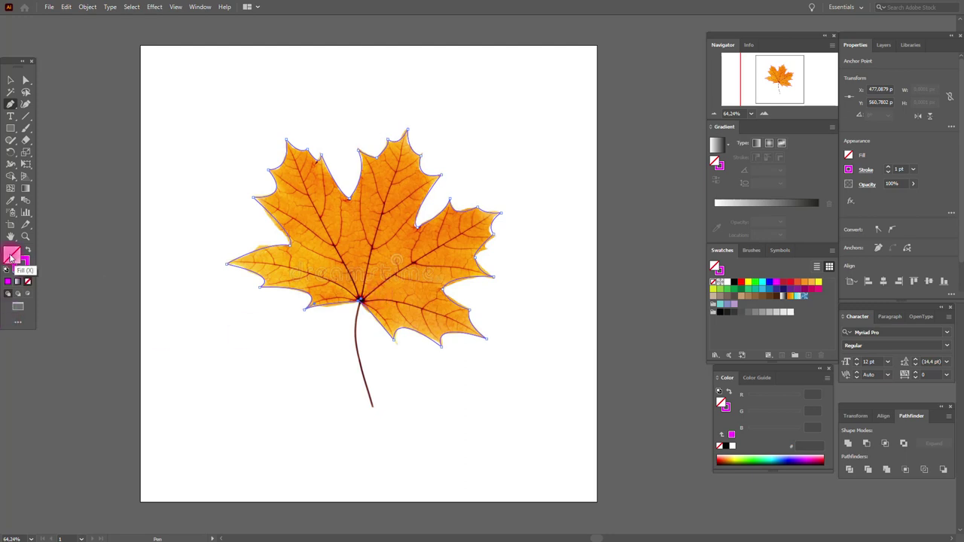
# Step: Refill the leaf magenta, move the photo to the right and set the leaf to its left
pyautogui.click(28, 251)
pyautogui.click(10, 80)
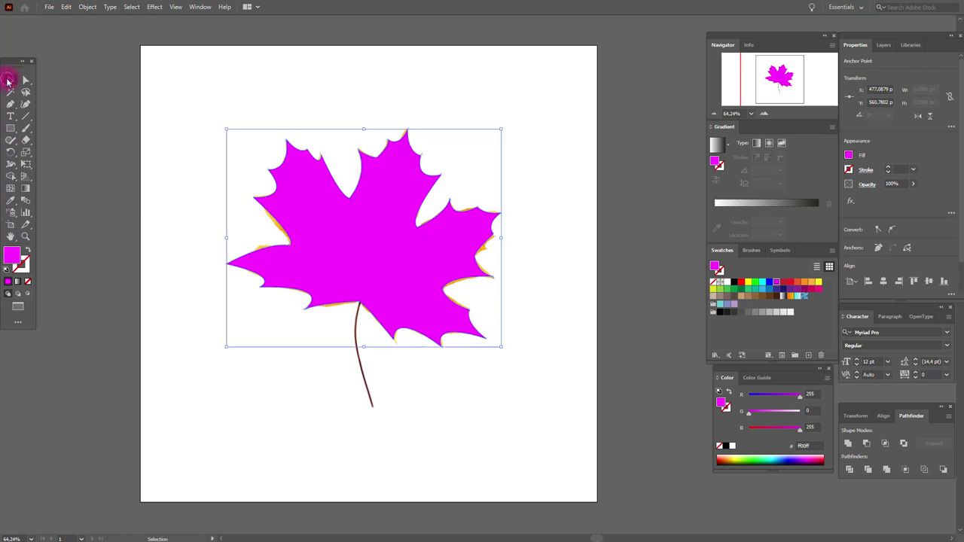
pyautogui.click(294, 373)
pyautogui.moveTo(294, 372); pyautogui.dragTo(545, 371)
pyautogui.moveTo(368, 284); pyautogui.dragTo(279, 288)
pyautogui.click(295, 375)
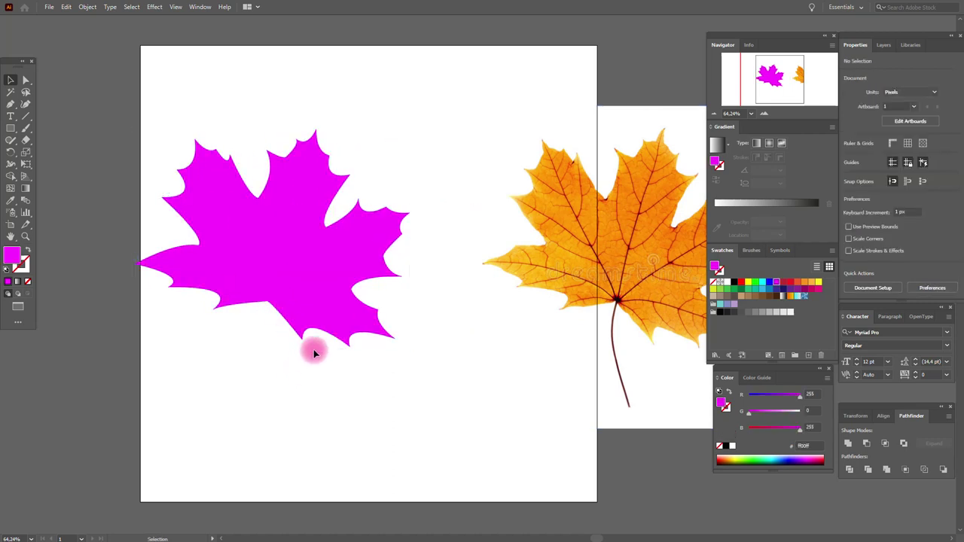
pyautogui.moveTo(302, 308); pyautogui.dragTo(325, 311)
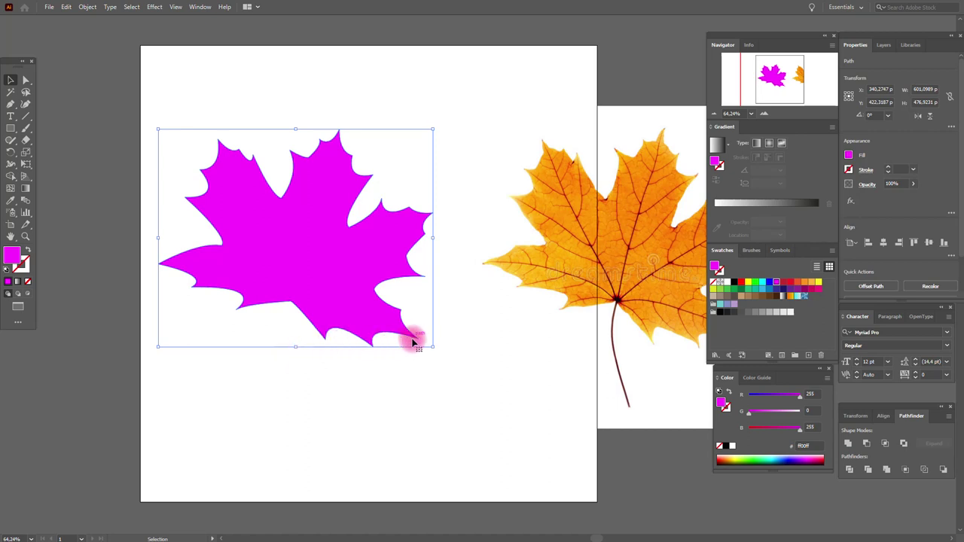
# Step: Try orange-red, pink, blue and green swatches, settling on a light blue fill for the leaf
pyautogui.click(804, 285)
pyautogui.click(822, 290)
pyautogui.click(770, 289)
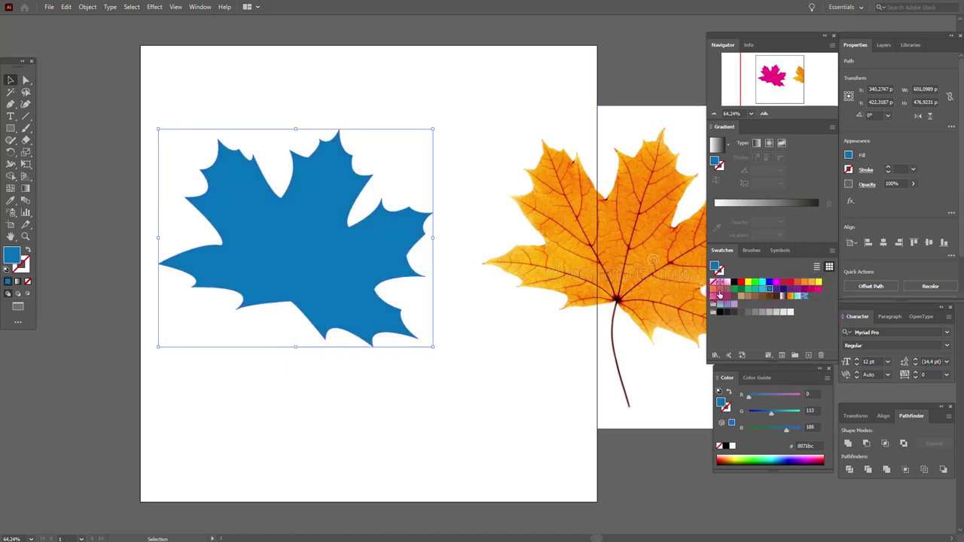
pyautogui.click(734, 289)
pyautogui.click(764, 288)
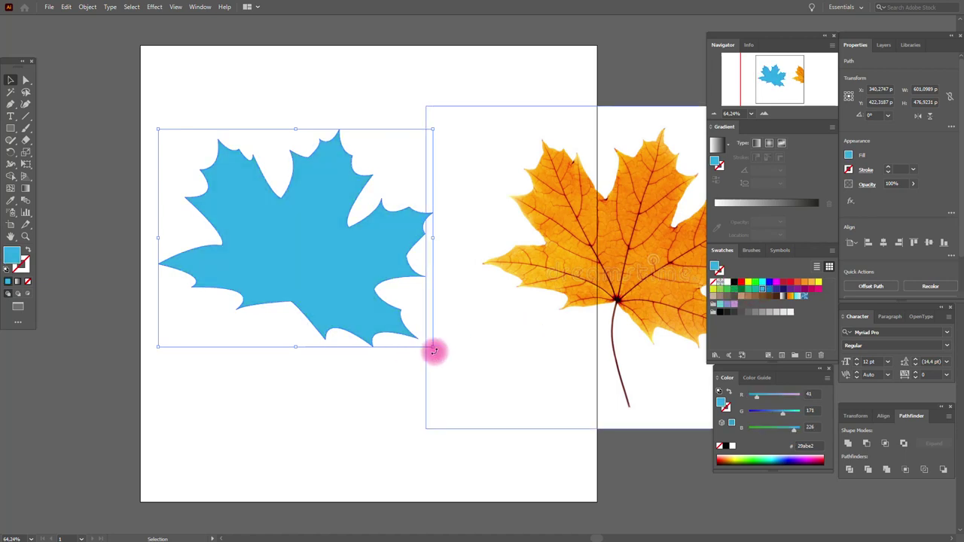
# Step: Scale the blue leaf down slightly from a corner handle and deselect it
pyautogui.moveTo(432, 346); pyautogui.dragTo(402, 322)
pyautogui.click(284, 82)
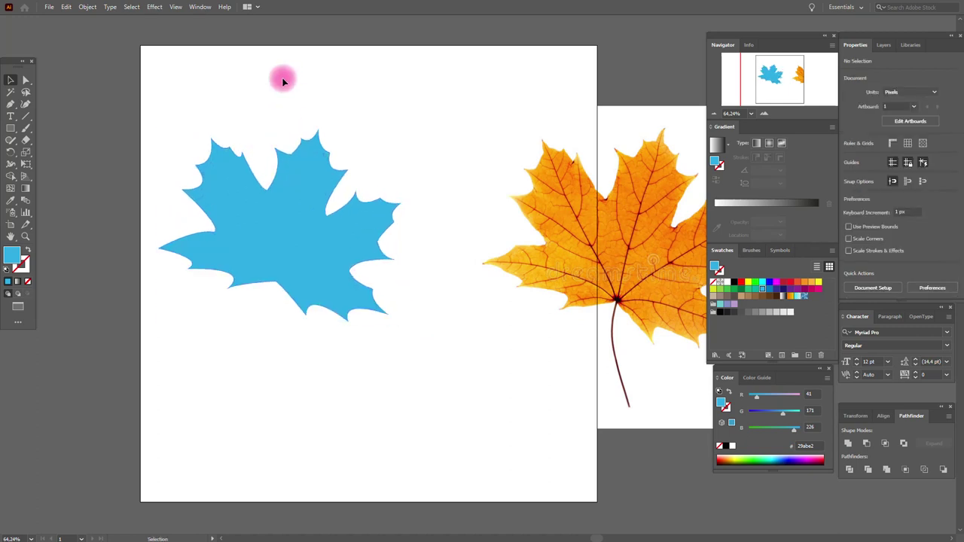
pyautogui.click(25, 106)
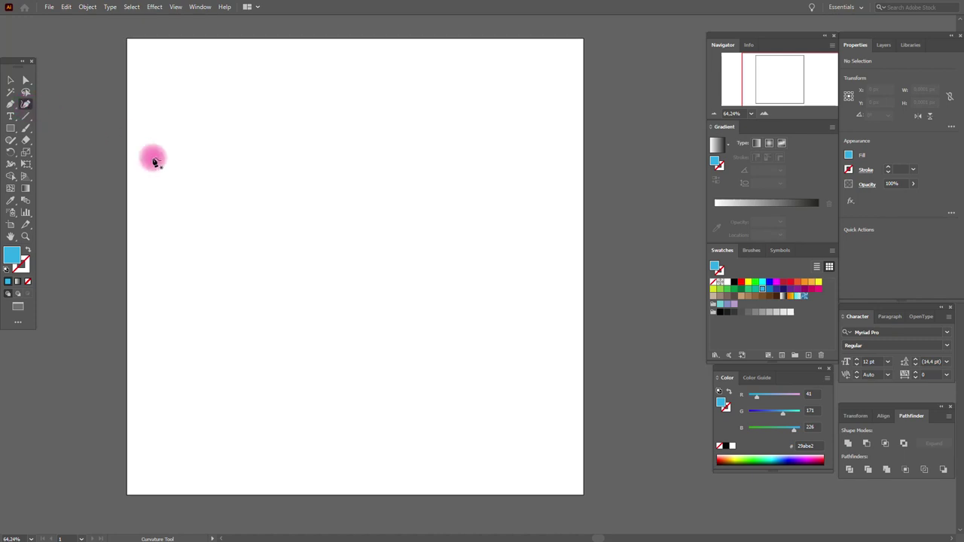
# Step: Place ten Curvature points around the artboard and close on the first, forming a blob about 670 × 540 px
pyautogui.click(196, 219)
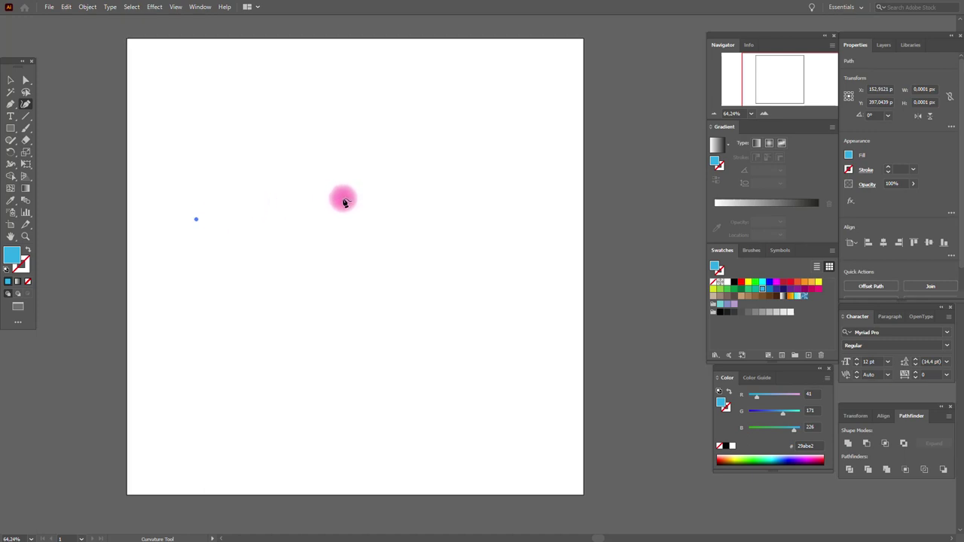
pyautogui.click(343, 200)
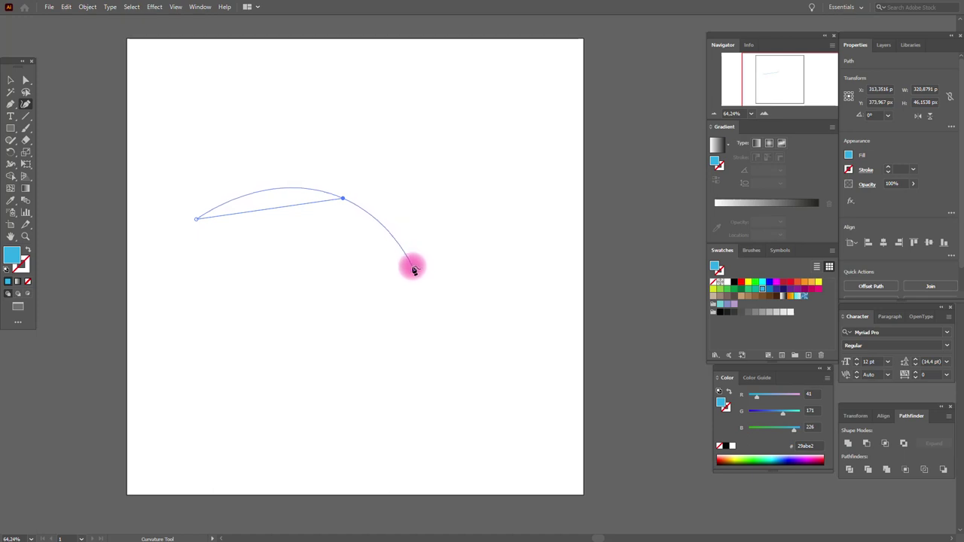
pyautogui.click(413, 268)
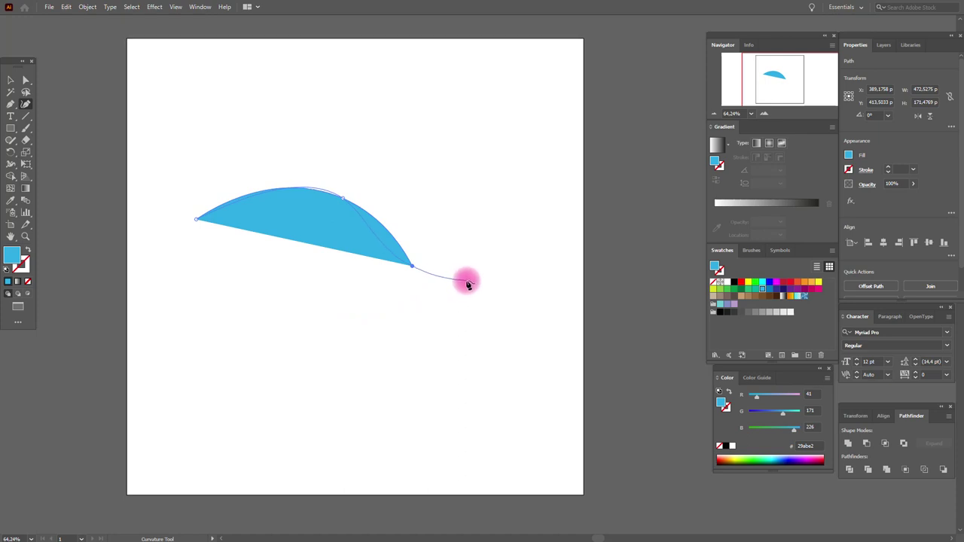
pyautogui.click(467, 282)
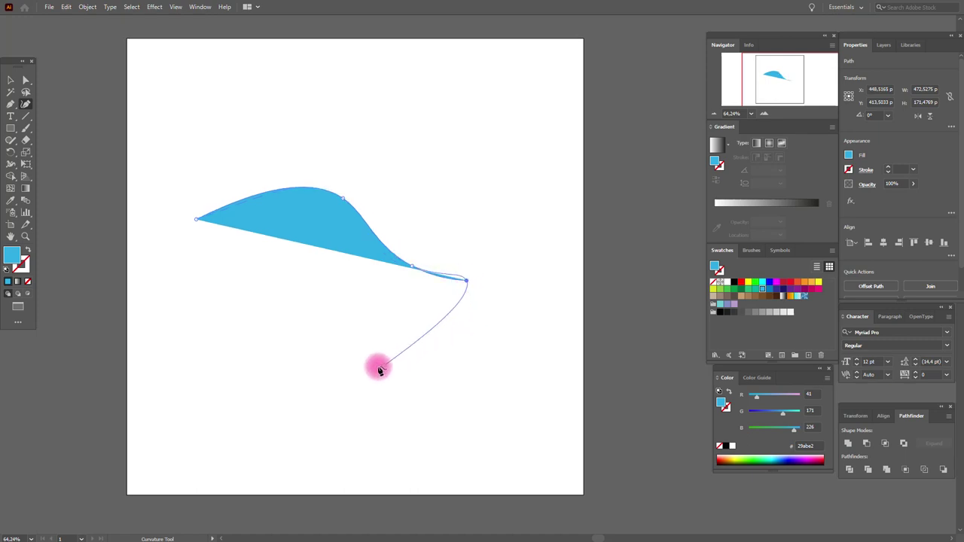
pyautogui.click(456, 360)
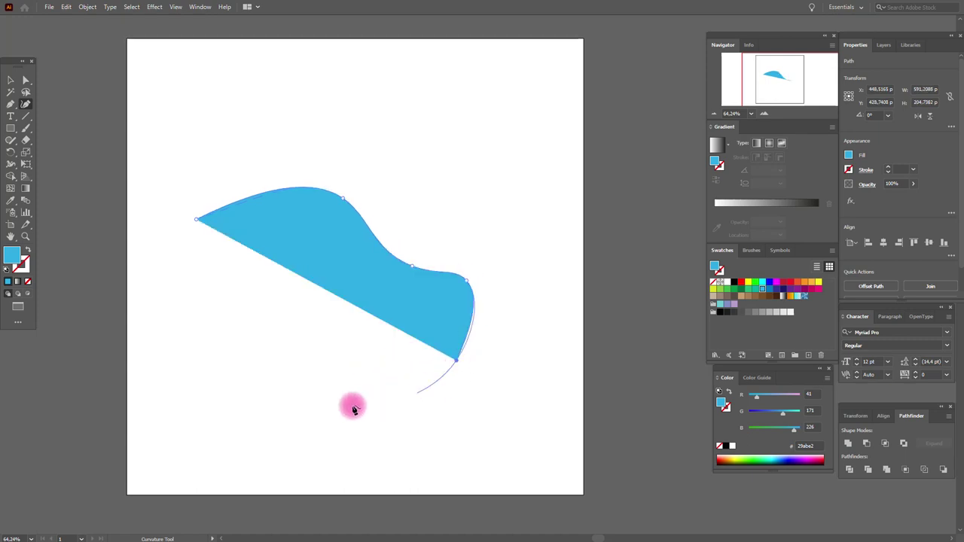
pyautogui.click(294, 385)
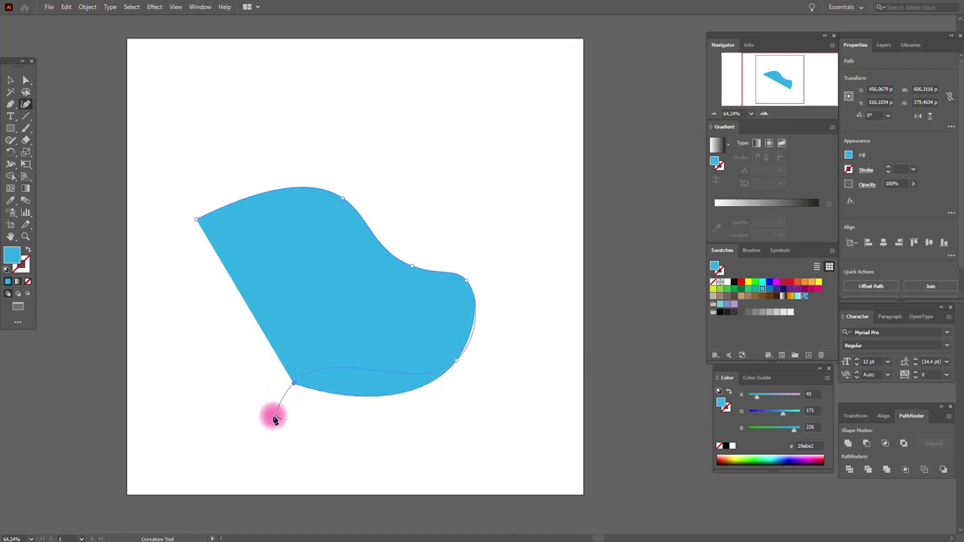
pyautogui.click(214, 436)
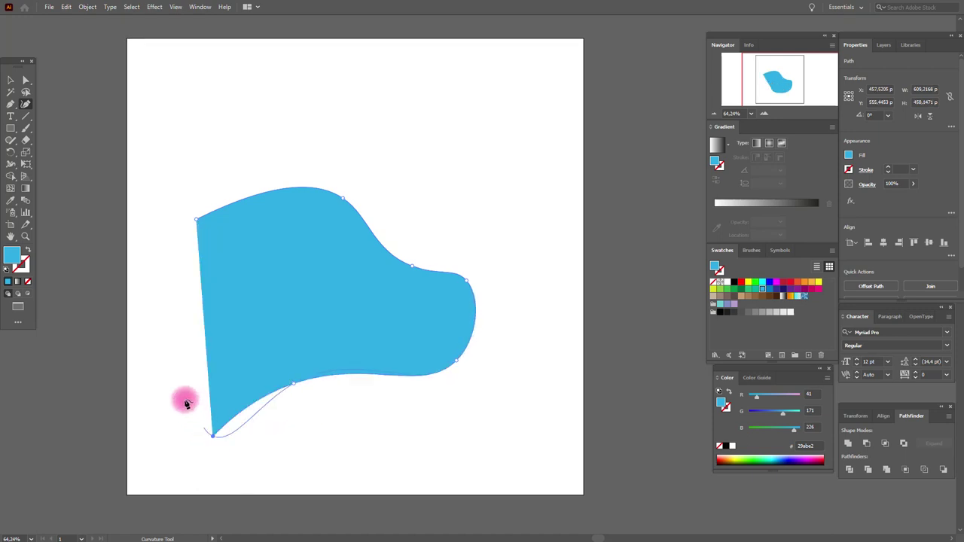
pyautogui.click(172, 336)
pyautogui.click(209, 256)
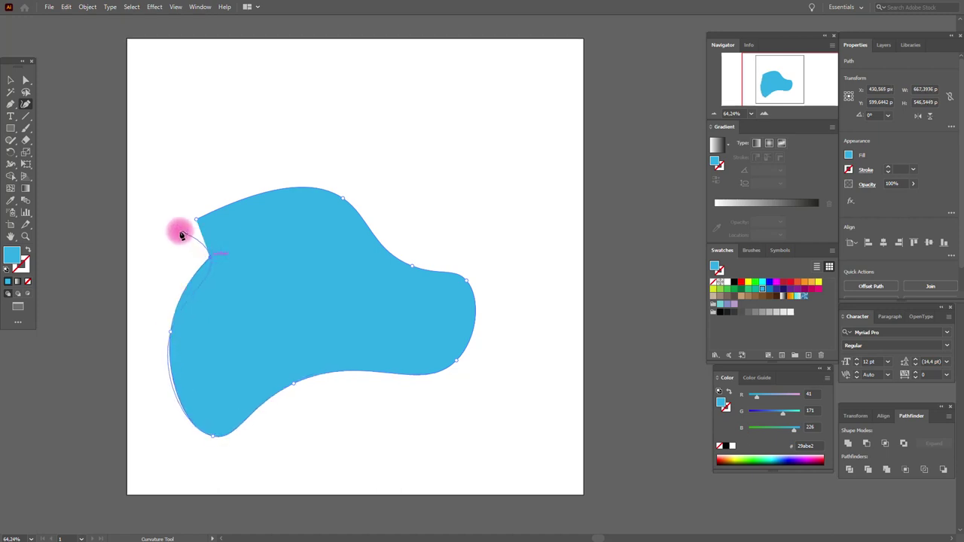
pyautogui.click(180, 230)
pyautogui.click(194, 218)
pyautogui.click(10, 79)
pyautogui.click(179, 122)
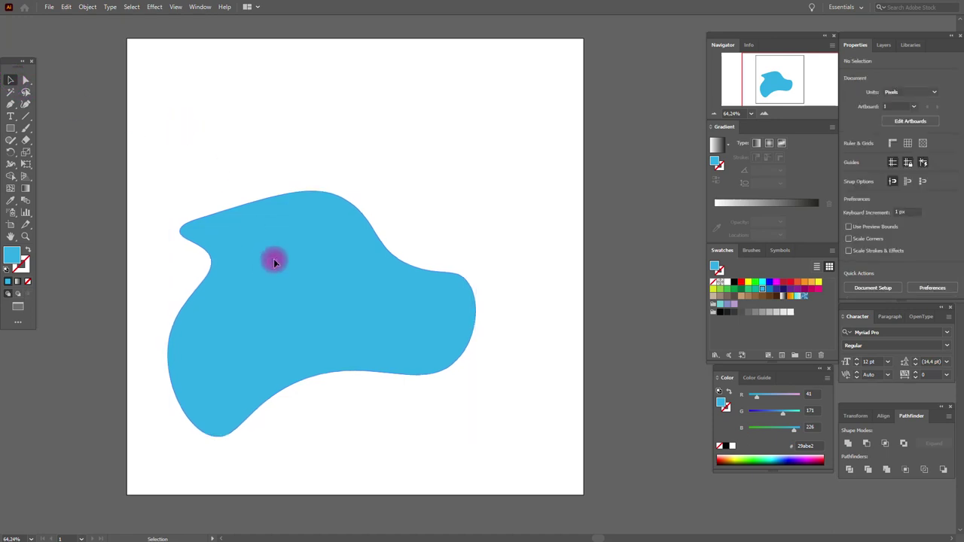
# Step: Drag the blob up and right, then nudge it left and down to sit at X 500 px
pyautogui.moveTo(274, 262); pyautogui.dragTo(316, 199)
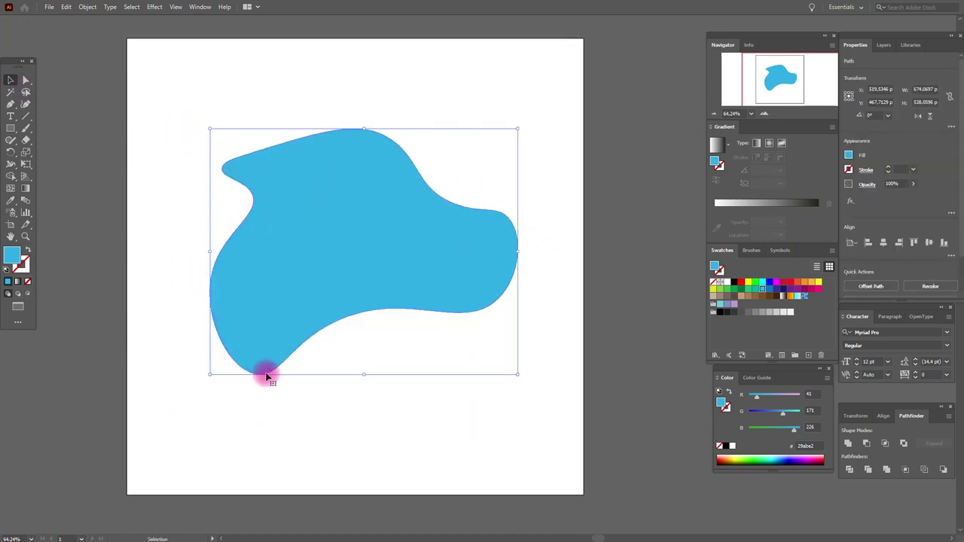
pyautogui.click(545, 249)
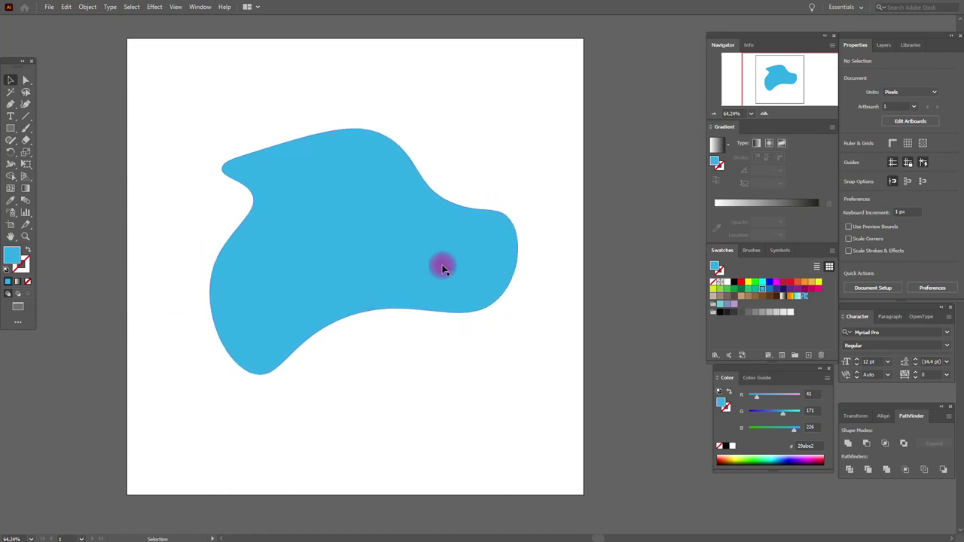
pyautogui.moveTo(443, 269); pyautogui.dragTo(433, 274)
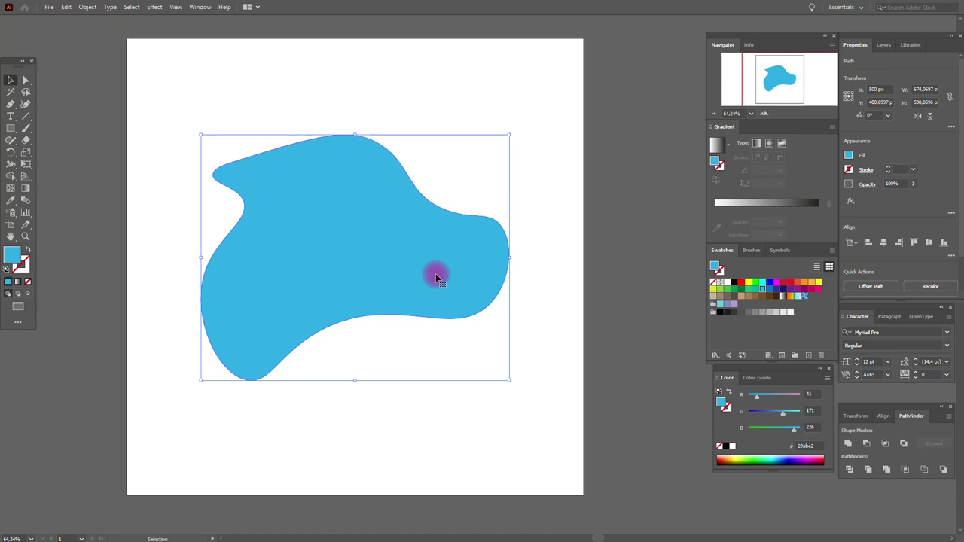
# Step: Drag the blob's edge points to raise the top peak, widen the left bulge and deepen the lower curve
pyautogui.click(27, 106)
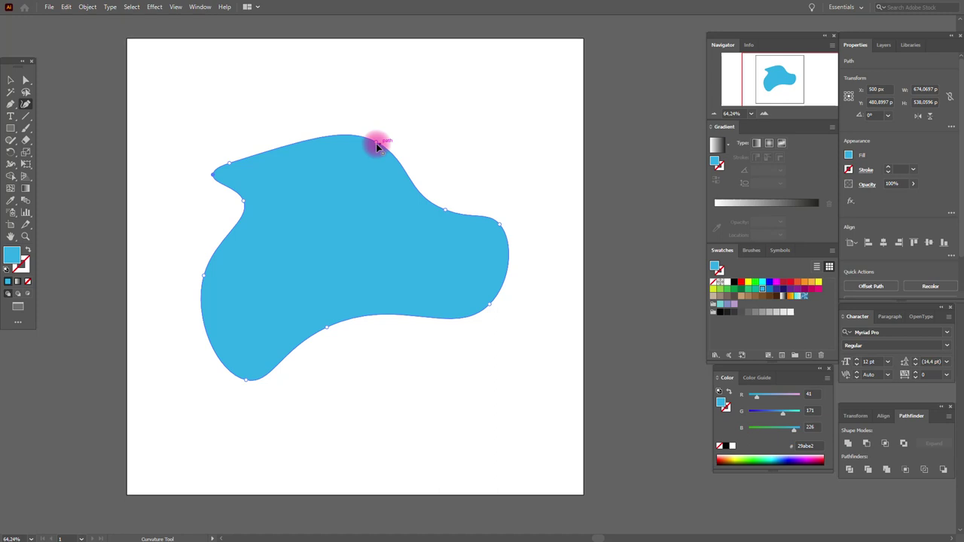
pyautogui.moveTo(376, 142); pyautogui.dragTo(382, 100)
pyautogui.moveTo(446, 210)
pyautogui.mouseDown()
pyautogui.moveTo(465, 165)
pyautogui.moveTo(435, 221)
pyautogui.mouseUp()
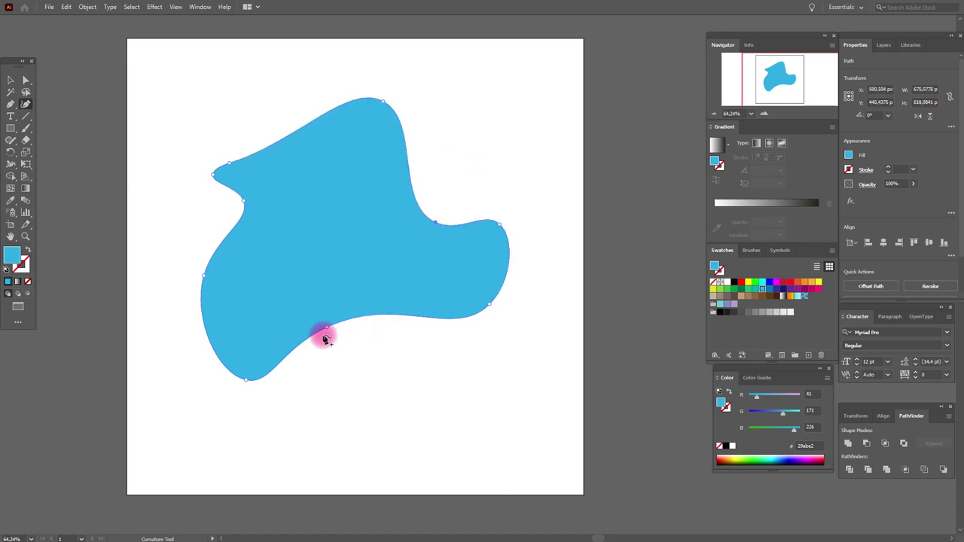
pyautogui.moveTo(327, 327); pyautogui.dragTo(330, 287)
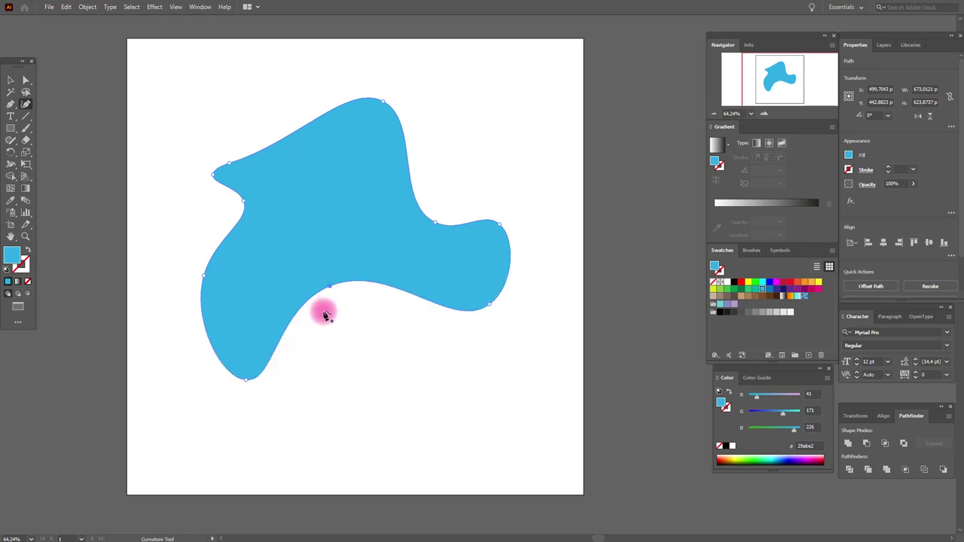
pyautogui.moveTo(219, 263); pyautogui.dragTo(182, 269)
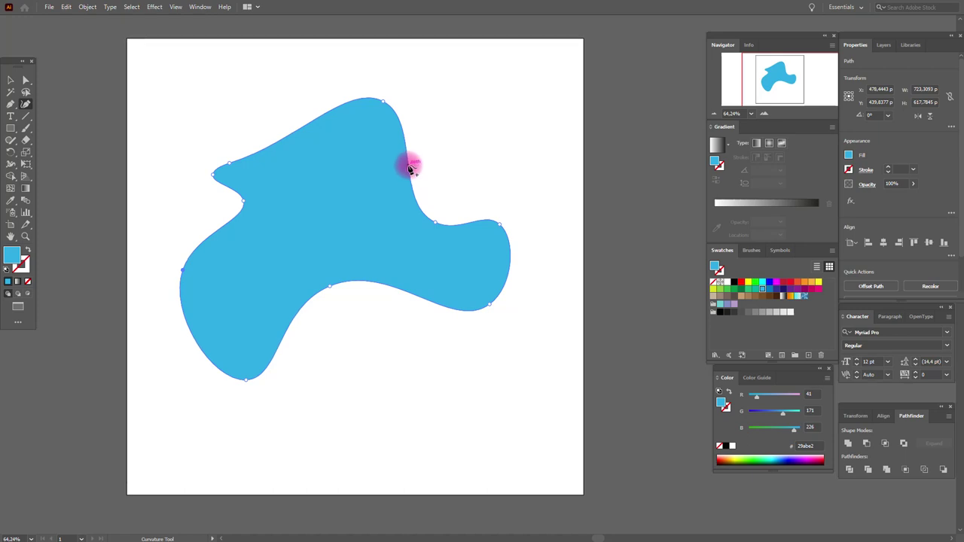
pyautogui.moveTo(411, 168); pyautogui.dragTo(462, 136)
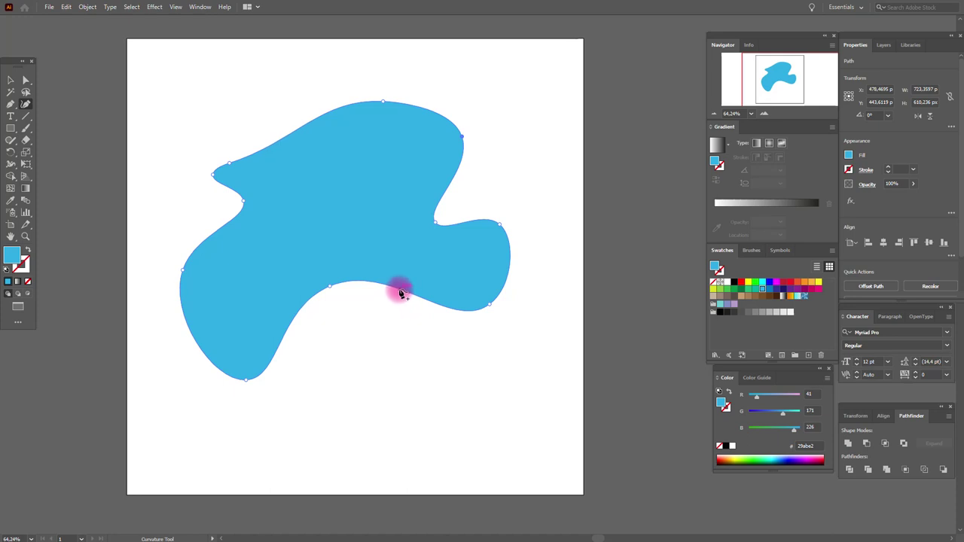
pyautogui.moveTo(401, 293); pyautogui.dragTo(410, 307)
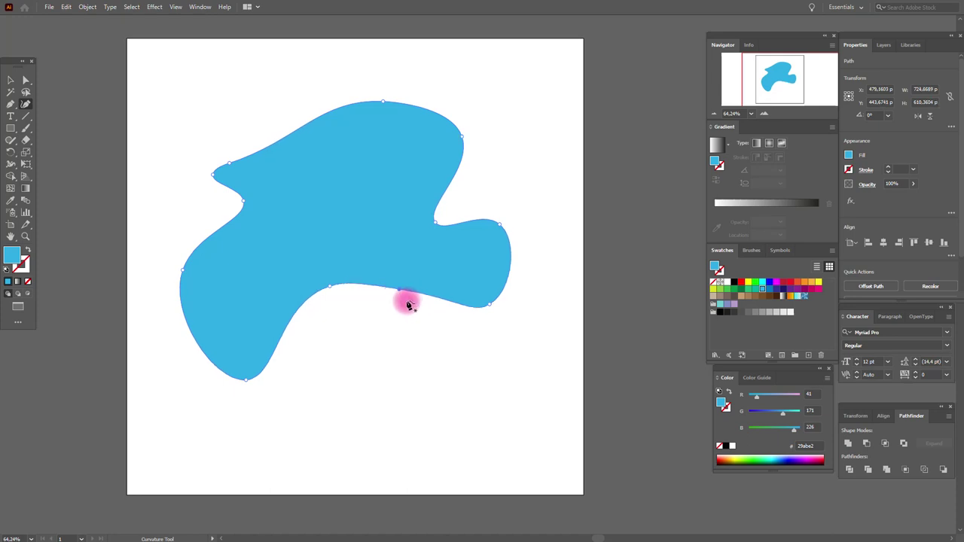
pyautogui.moveTo(398, 291); pyautogui.dragTo(399, 338)
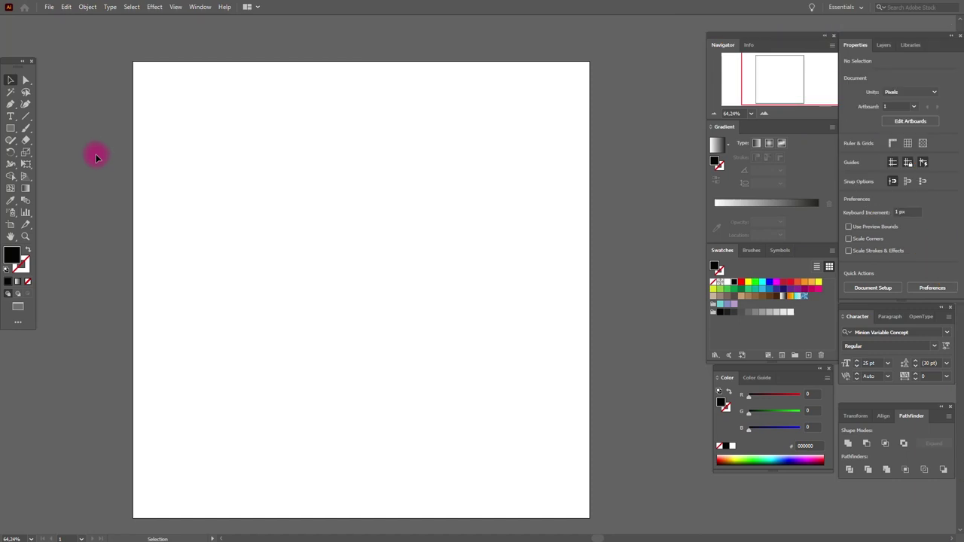
# Step: Draw a large area text frame, clear the placeholder and type the person's first name and surname
pyautogui.click(12, 117)
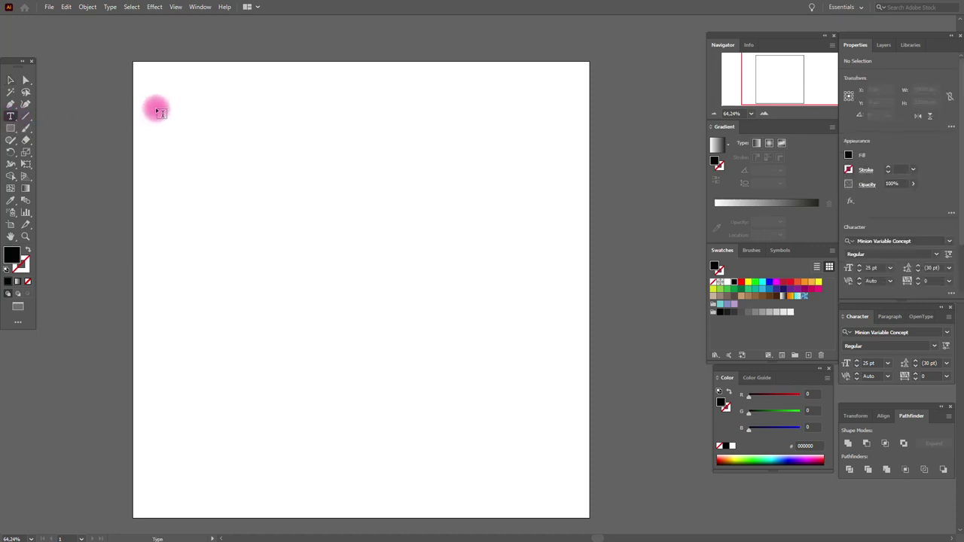
pyautogui.moveTo(157, 111); pyautogui.dragTo(566, 411)
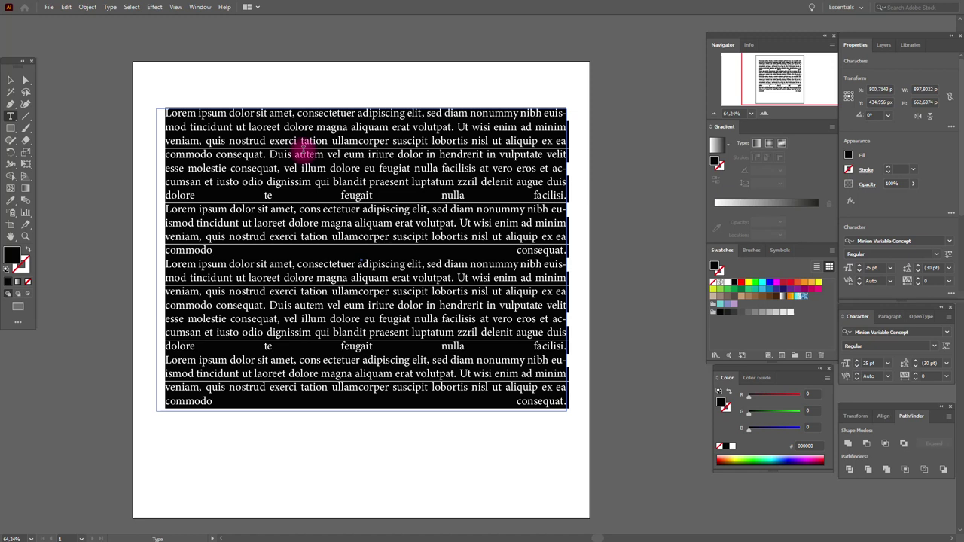
pyautogui.press('Delete')
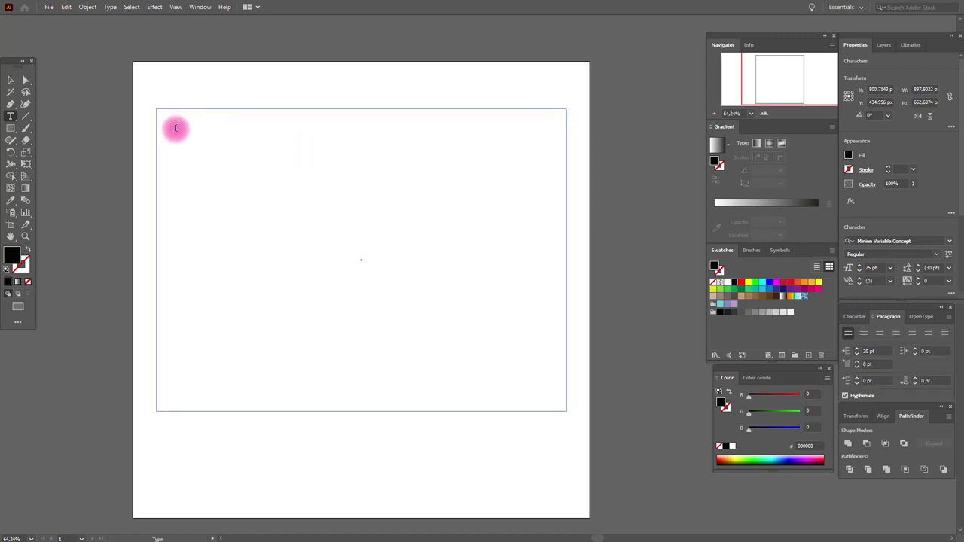
pyautogui.write('ELENA ')
pyautogui.write('B')
pyautogui.write('arysh')
pyautogui.write('i')
pyautogui.press('BackSpace')
pyautogui.write('kina')
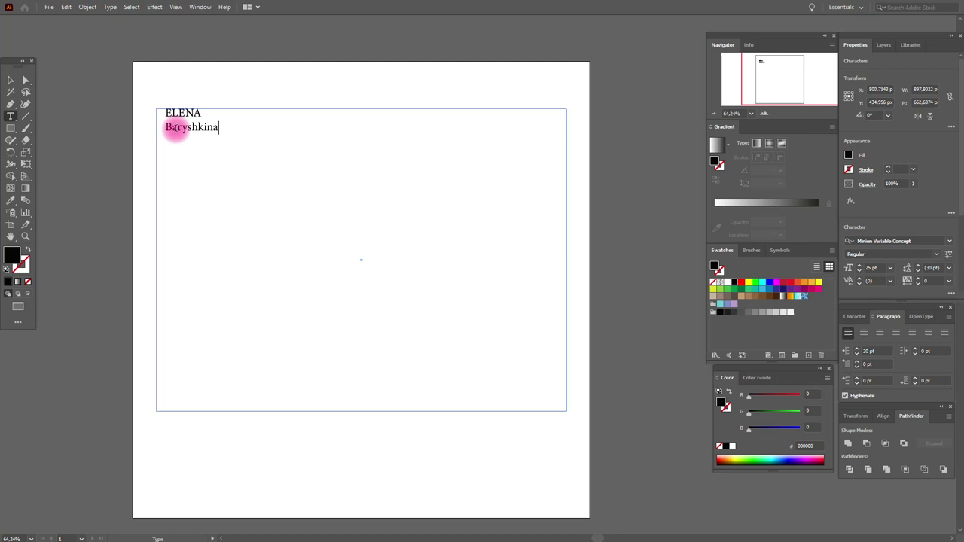
pyautogui.click(11, 80)
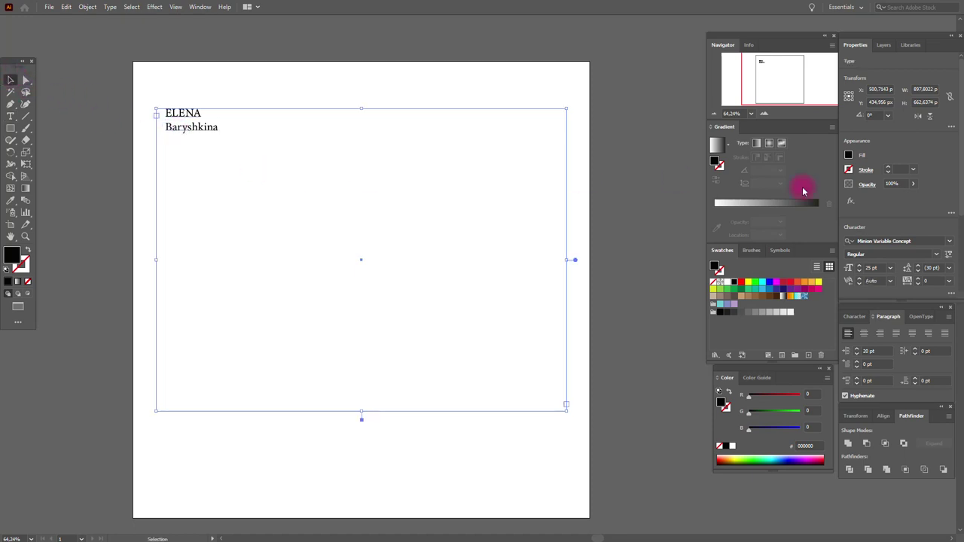
# Step: Set the name text to 200 pt and widen the text frame to the right
pyautogui.click(892, 269)
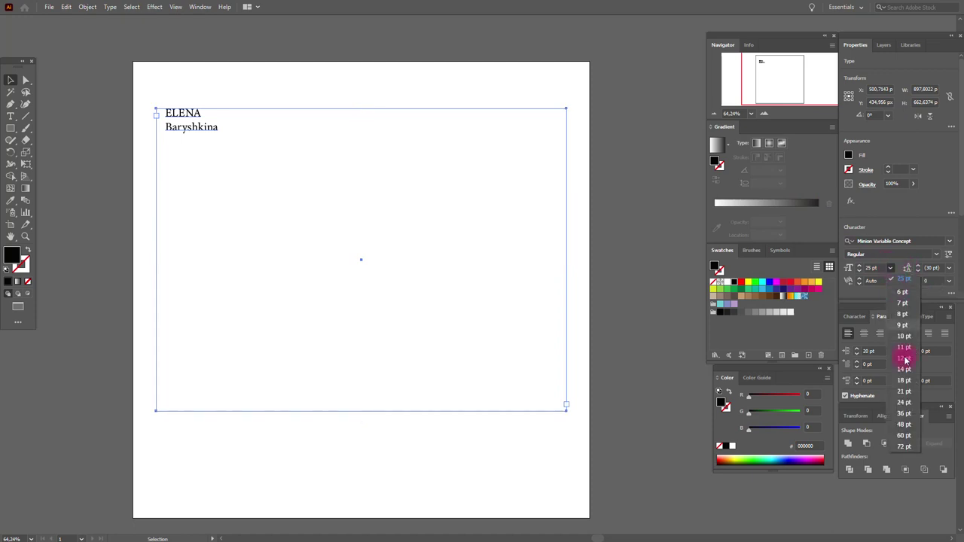
pyautogui.click(905, 447)
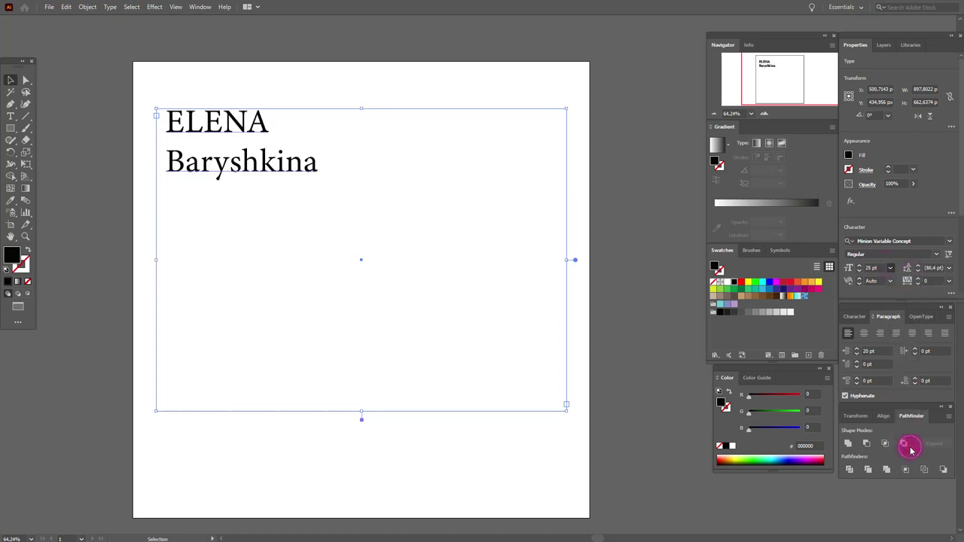
pyautogui.click(873, 269)
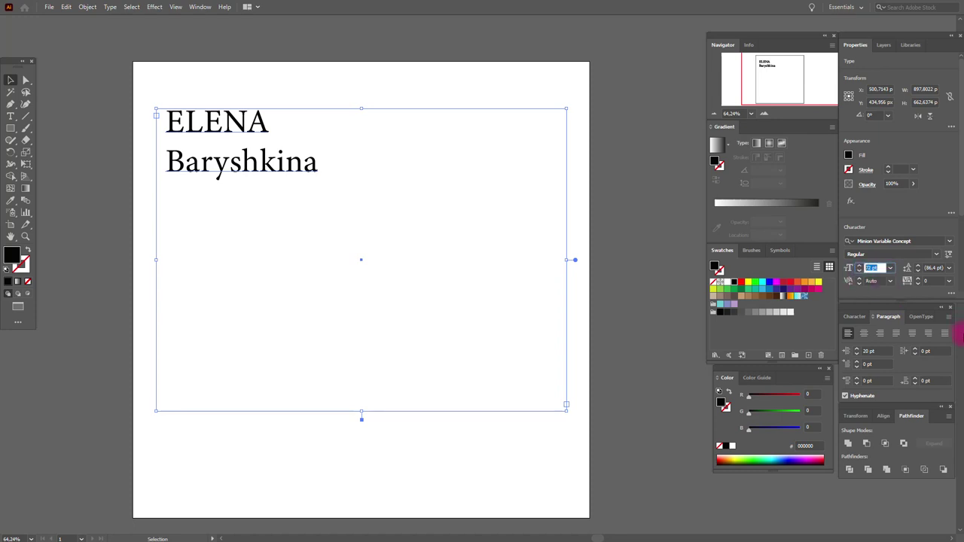
pyautogui.write('200')
pyautogui.press('Return')
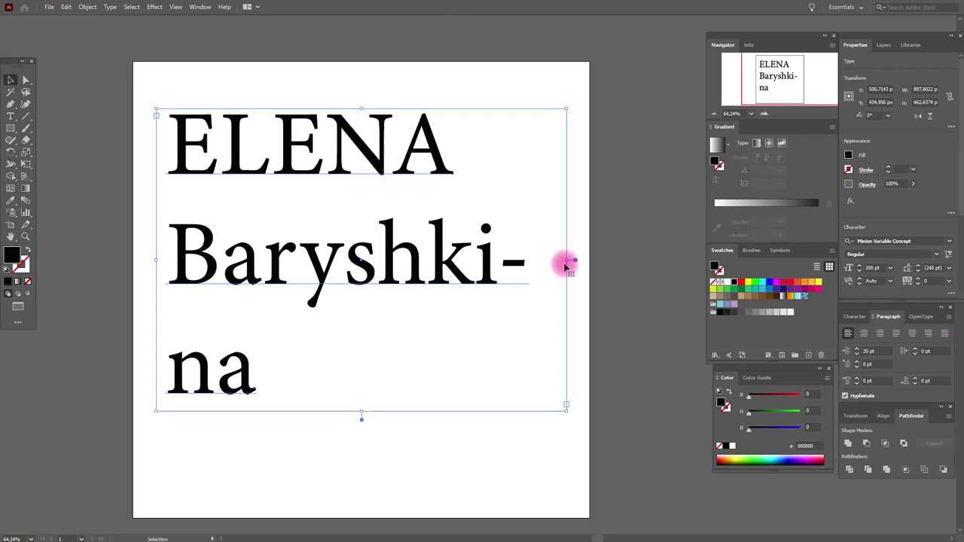
pyautogui.moveTo(566, 262); pyautogui.dragTo(626, 268)
pyautogui.moveTo(483, 272); pyautogui.dragTo(473, 272)
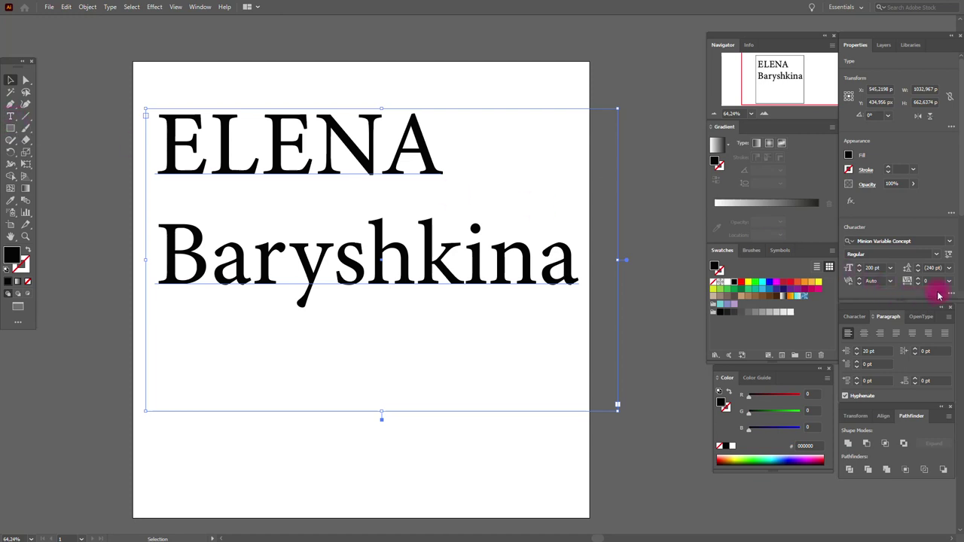
# Step: Give the text 300 pt leading and 50 tracking, then widen the frame so the surname fits
pyautogui.click(949, 269)
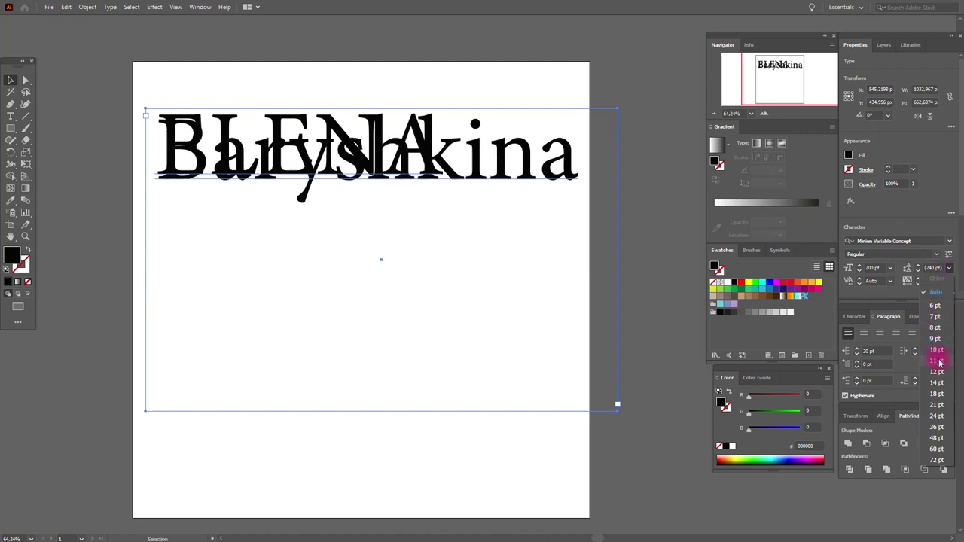
pyautogui.click(946, 463)
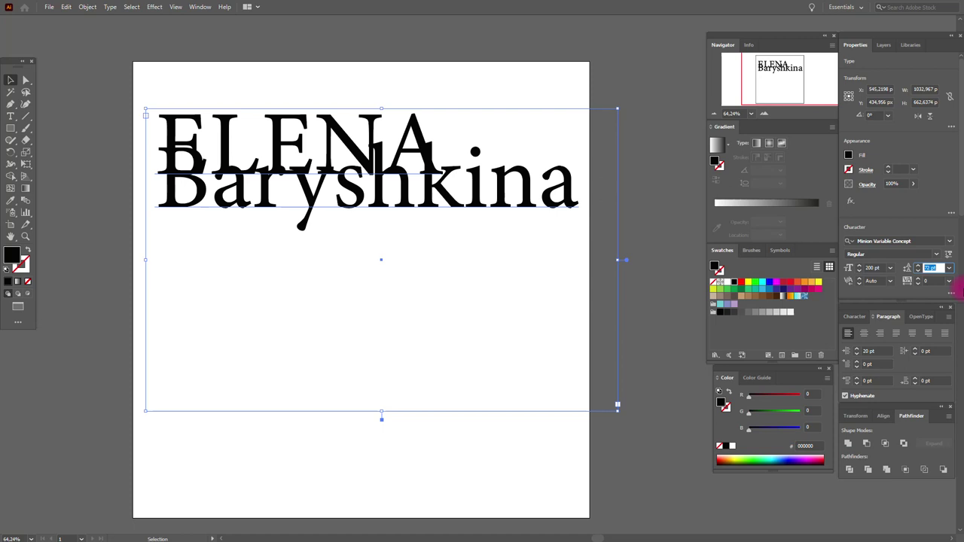
pyautogui.write('8')
pyautogui.press('Return')
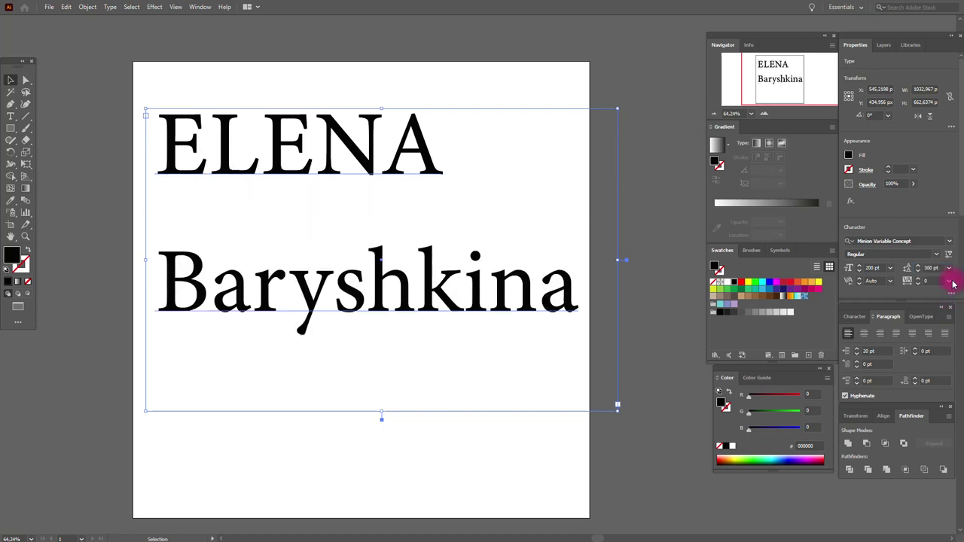
pyautogui.click(951, 282)
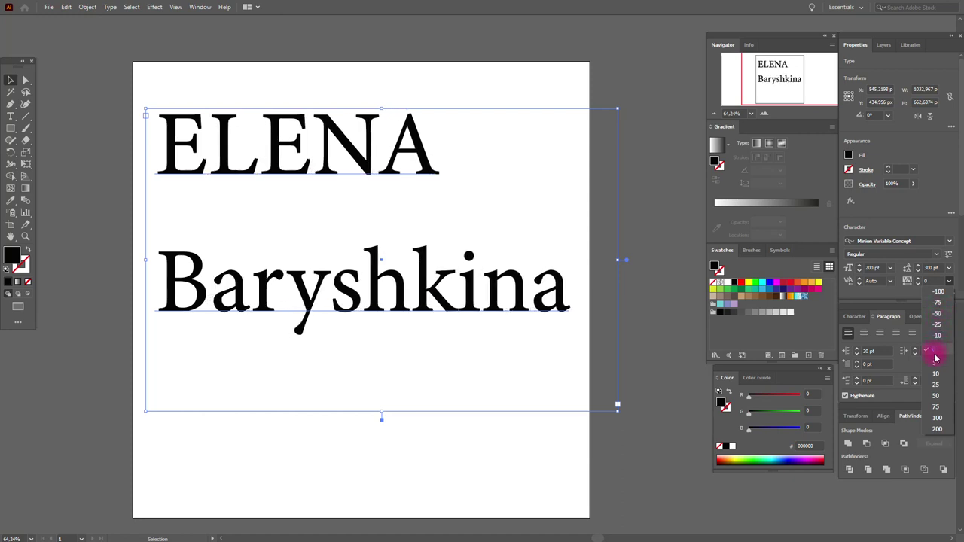
pyautogui.click(940, 397)
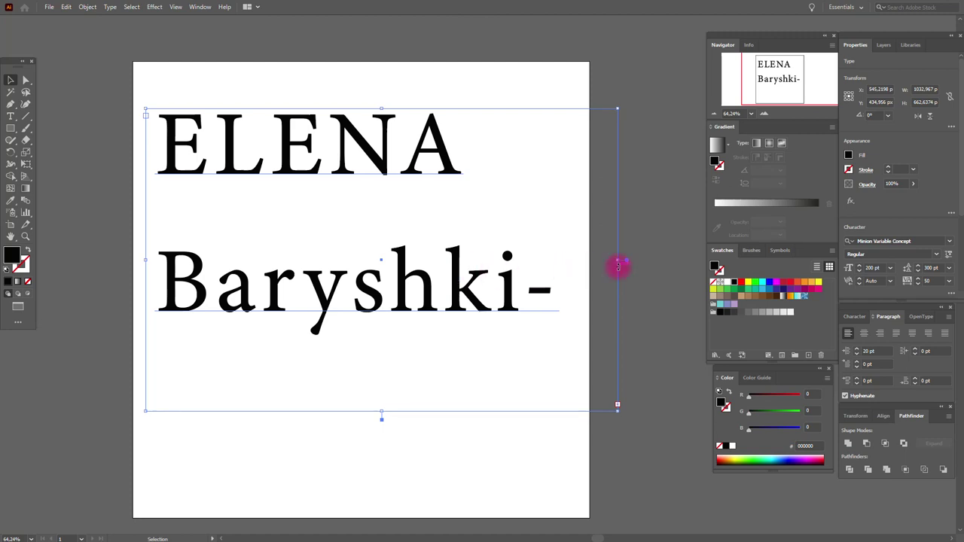
pyautogui.moveTo(618, 265); pyautogui.dragTo(664, 266)
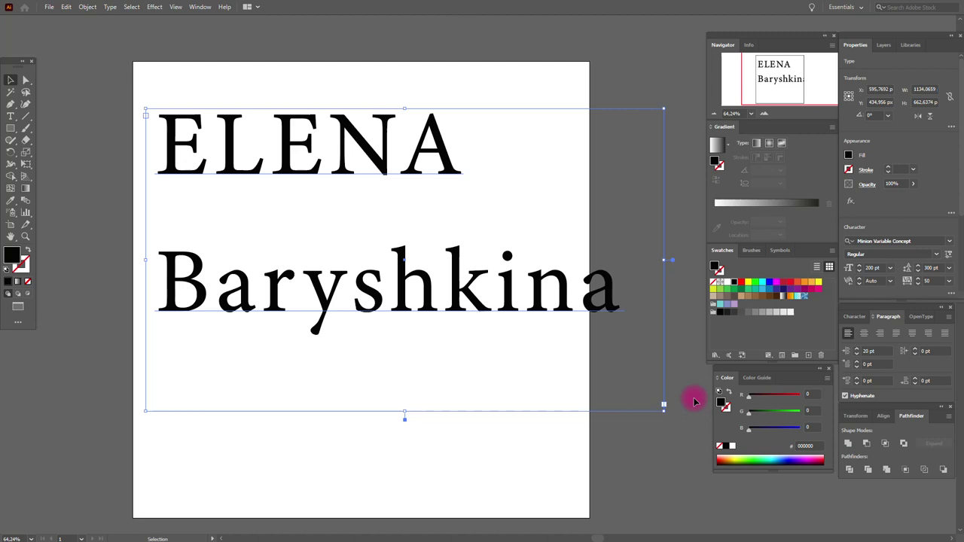
# Step: Try centre and right alignment, keep left alignment, and set a 100 pt left indent
pyautogui.click(865, 336)
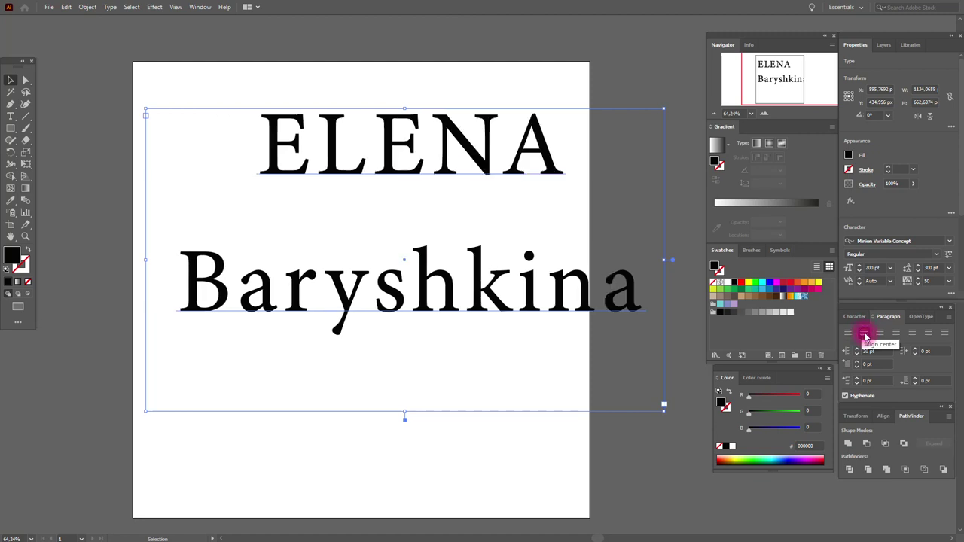
pyautogui.click(879, 336)
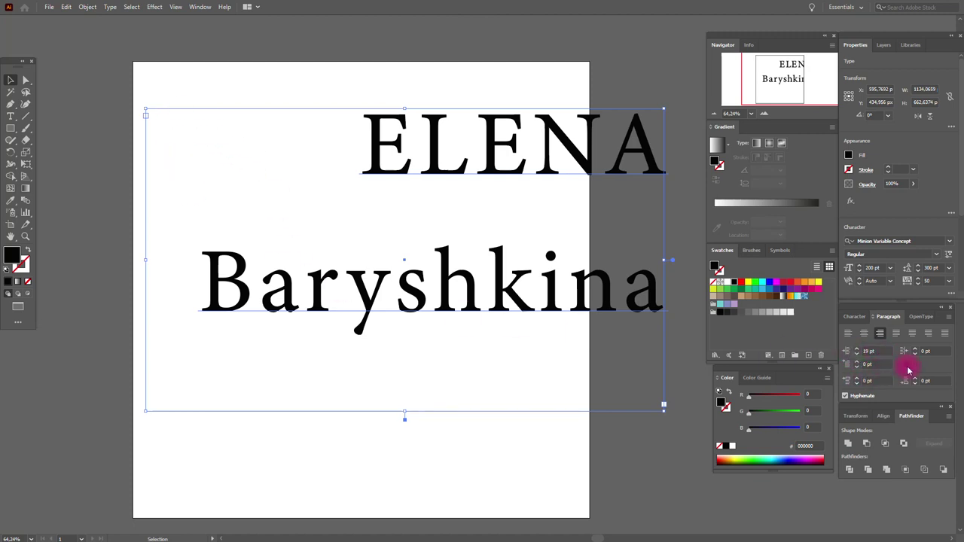
pyautogui.click(849, 335)
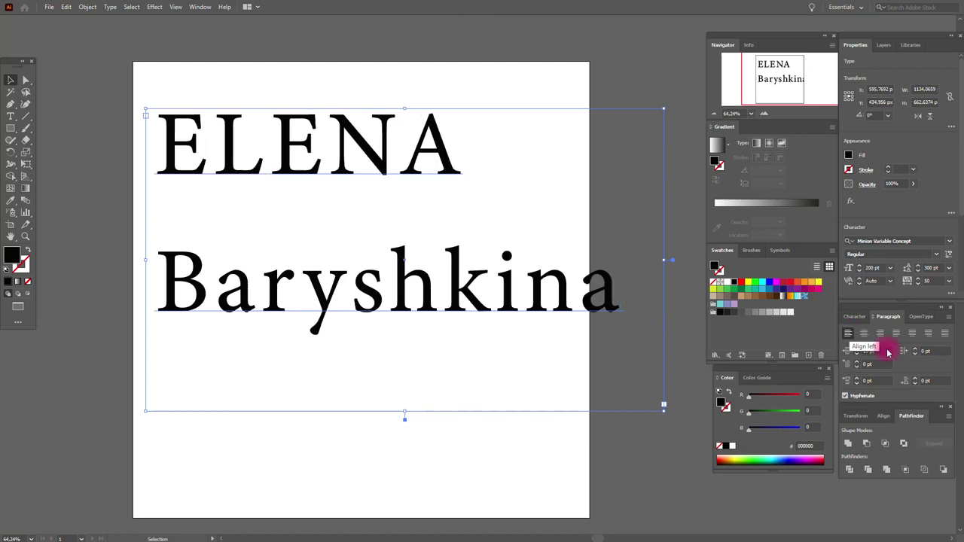
pyautogui.click(863, 351)
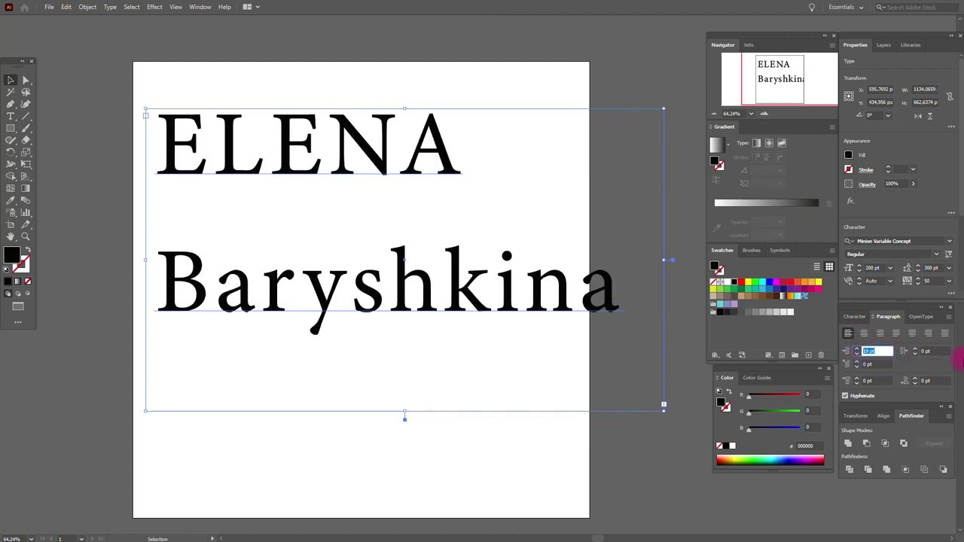
pyautogui.write('50')
pyautogui.press('Return')
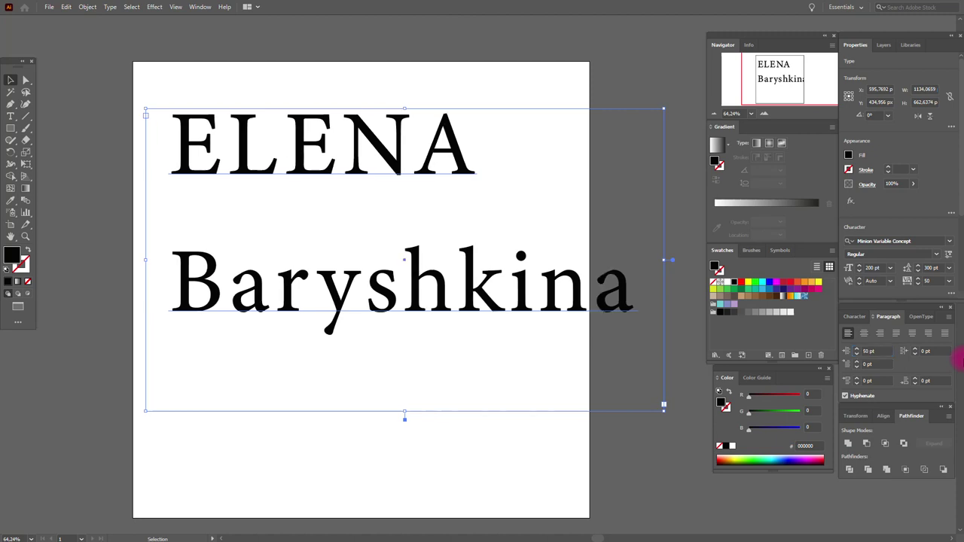
pyautogui.click(890, 353)
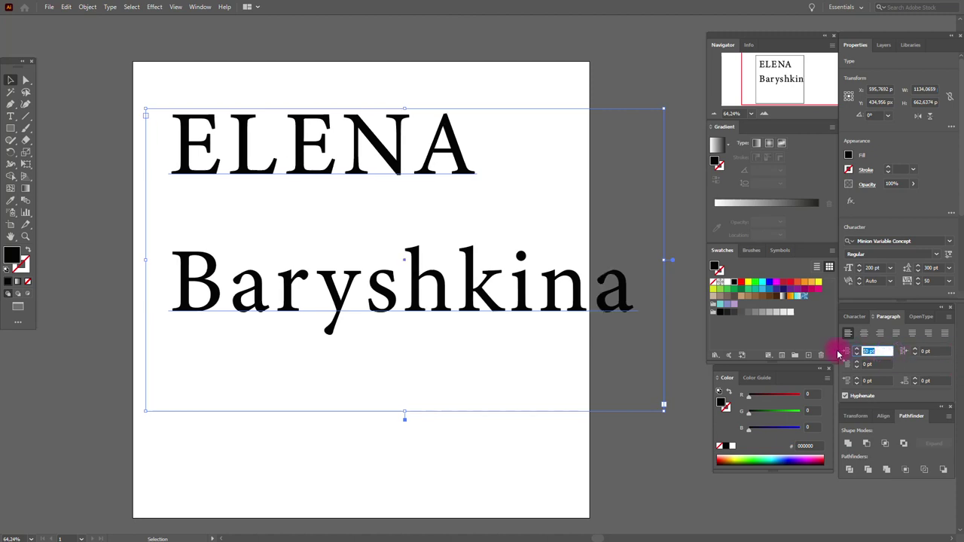
pyautogui.write('100')
pyautogui.press('Return')
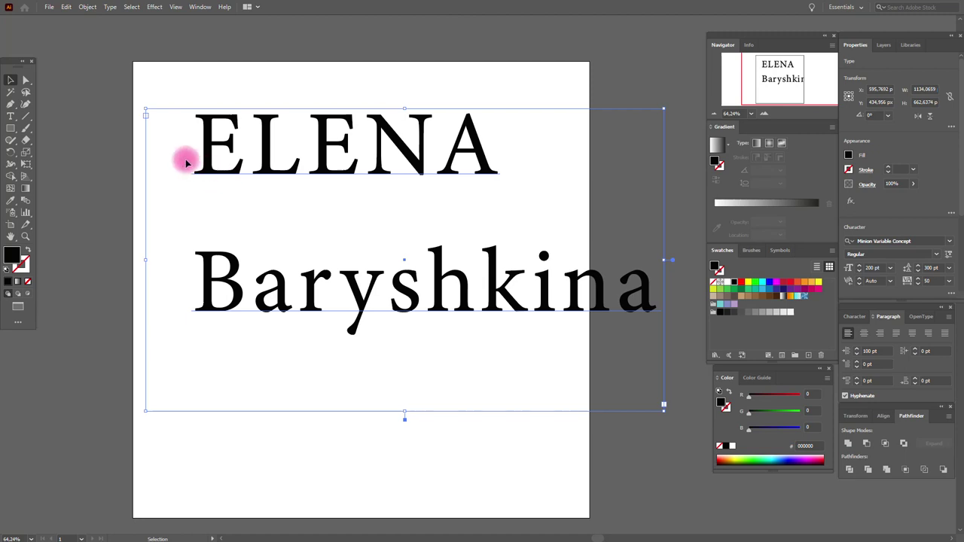
pyautogui.click(11, 116)
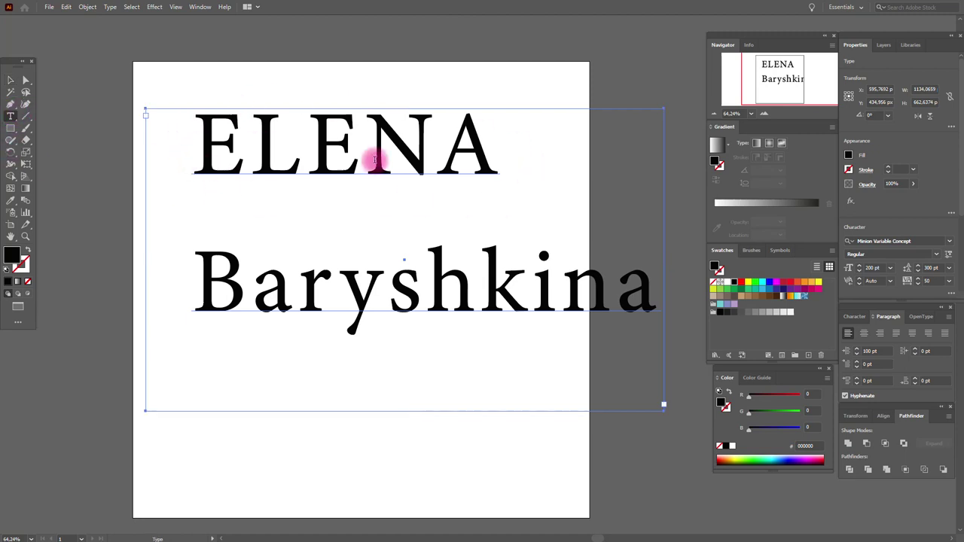
# Step: Give the first-name line of the text a 200 pt left indent
pyautogui.moveTo(494, 147); pyautogui.dragTo(202, 141)
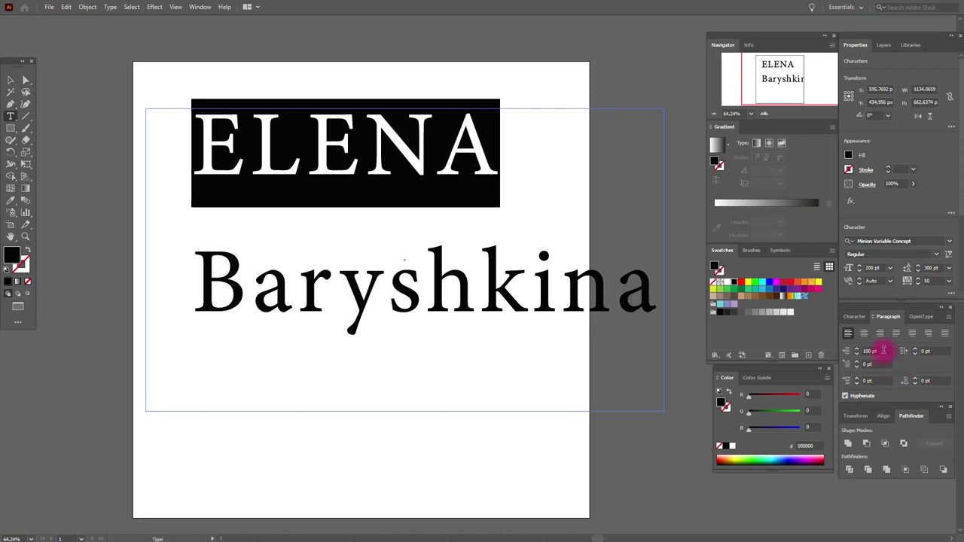
pyautogui.click(884, 350)
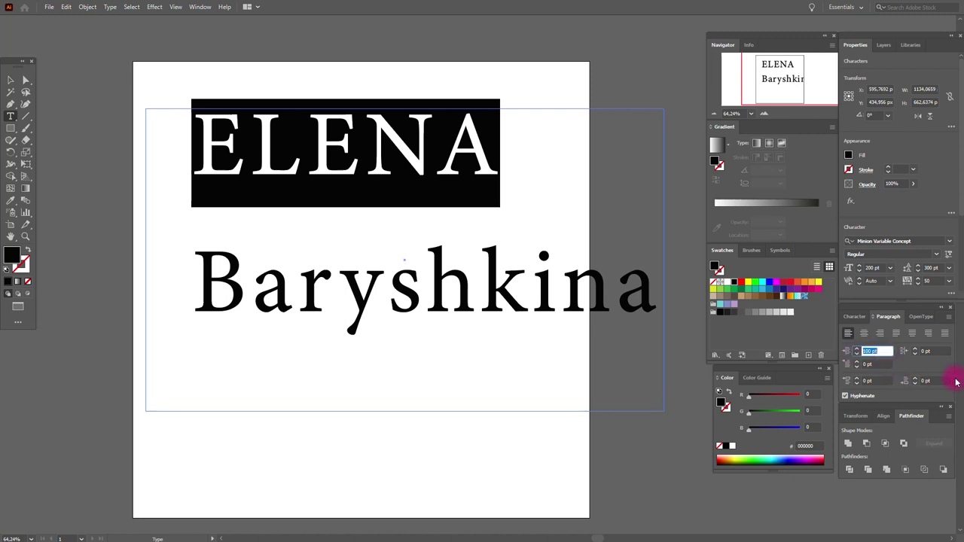
pyautogui.write('200')
pyautogui.press('Return')
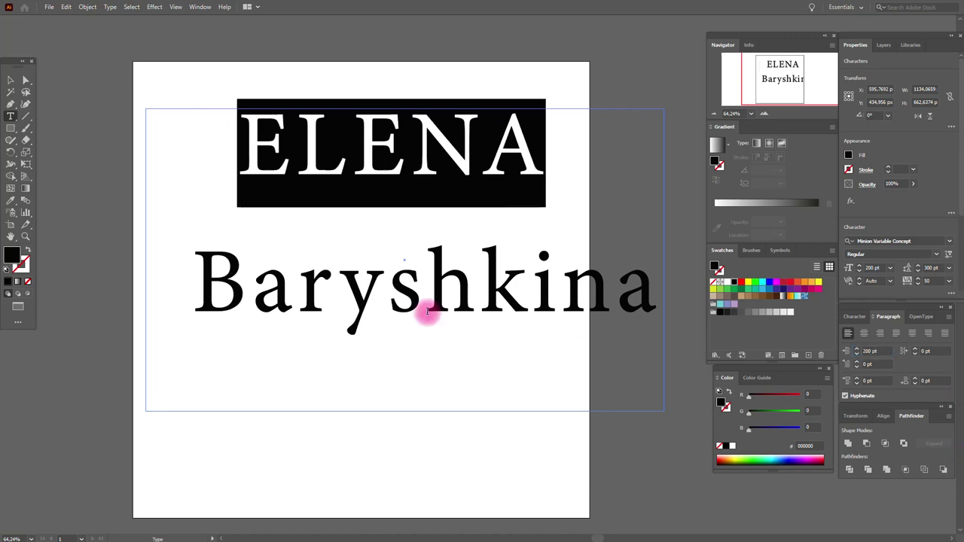
# Step: Deselect the text and move the name block left and slightly down
pyautogui.click(13, 81)
pyautogui.click(262, 83)
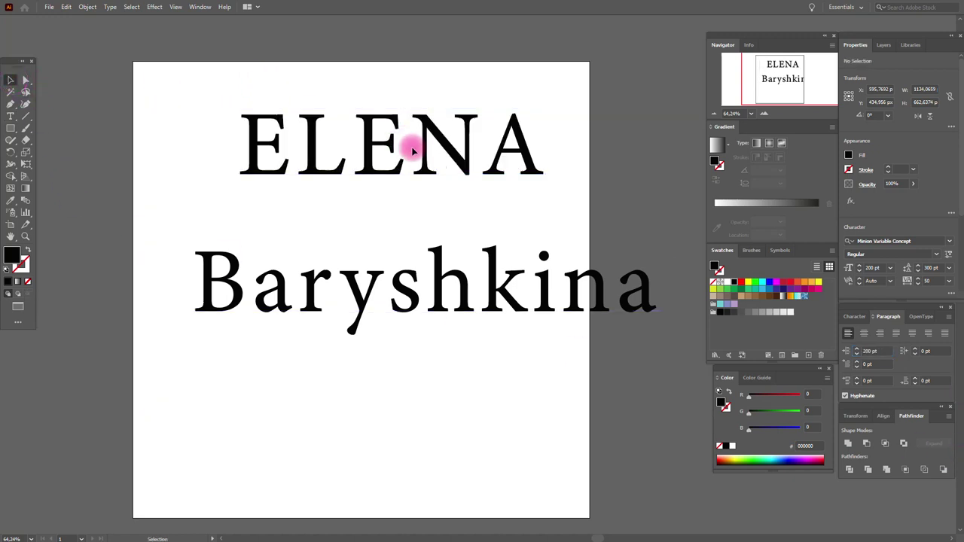
pyautogui.moveTo(424, 143); pyautogui.dragTo(374, 155)
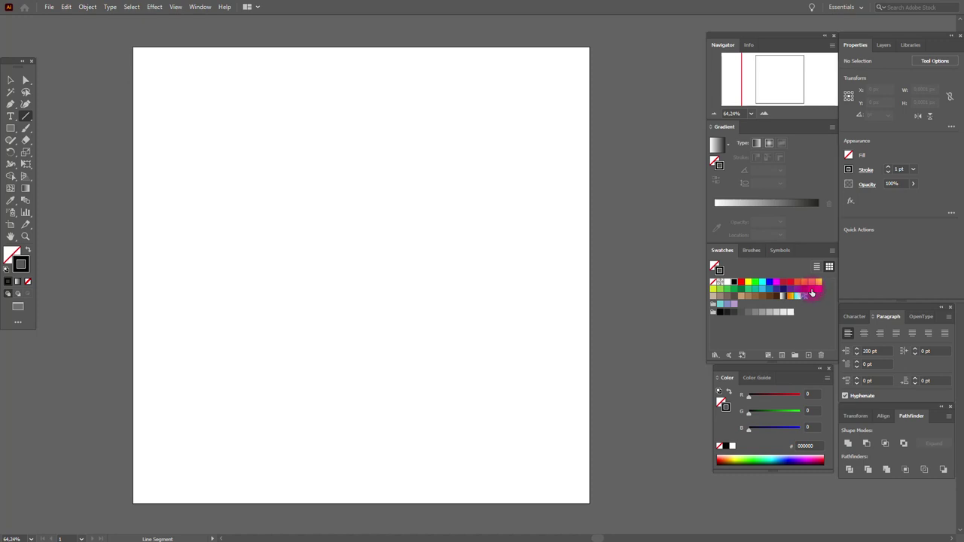
# Step: Draw a long horizontal line with a magenta stroke across the artboard's upper left
pyautogui.click(811, 289)
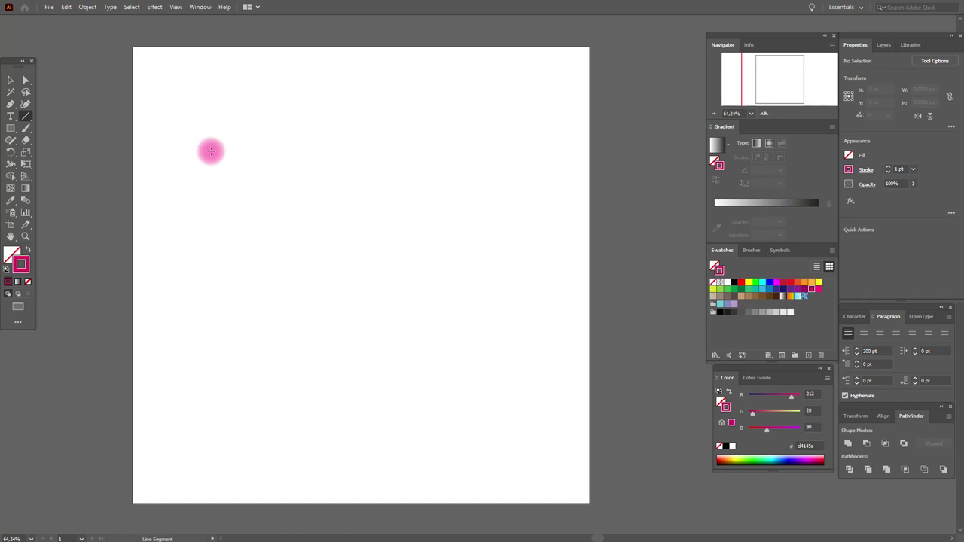
pyautogui.moveTo(211, 151); pyautogui.dragTo(358, 154)
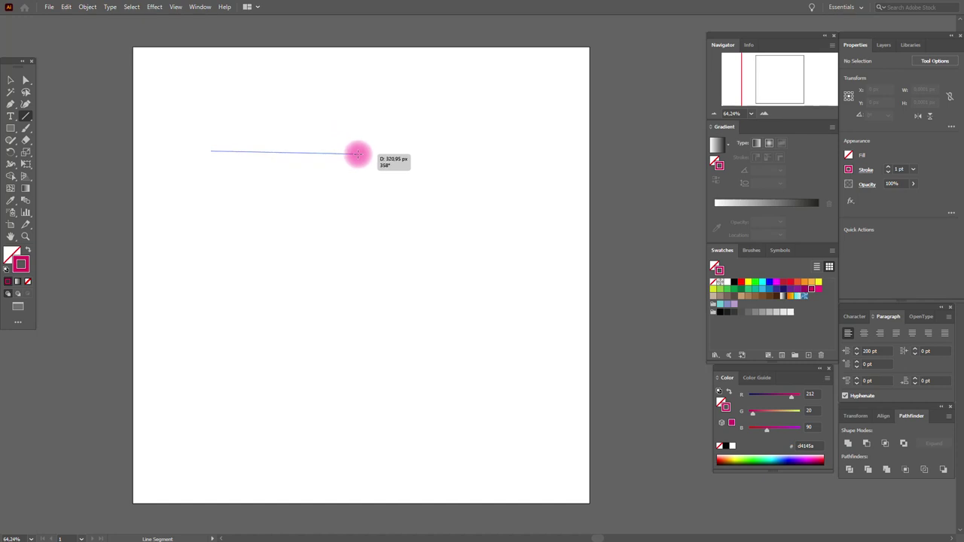
pyautogui.moveTo(358, 154); pyautogui.dragTo(430, 179)
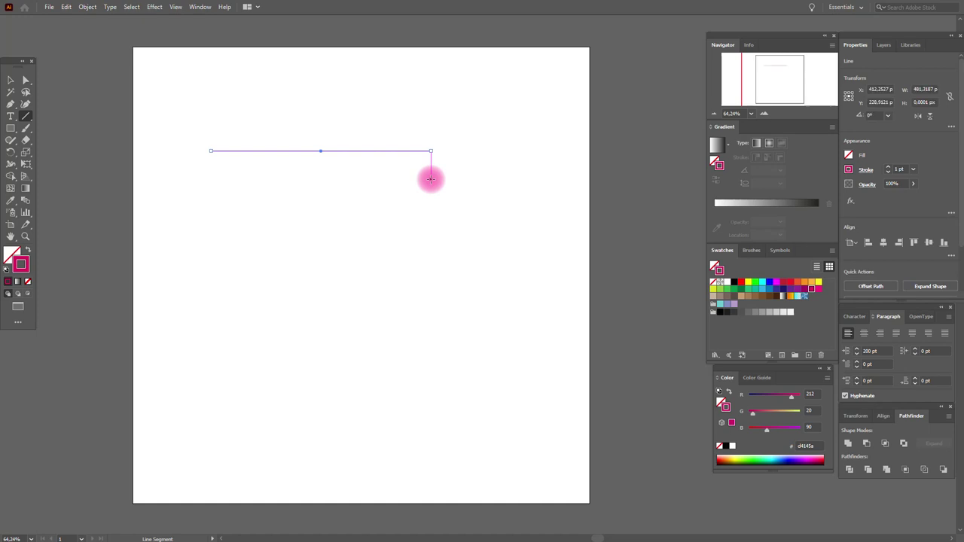
pyautogui.press('v')
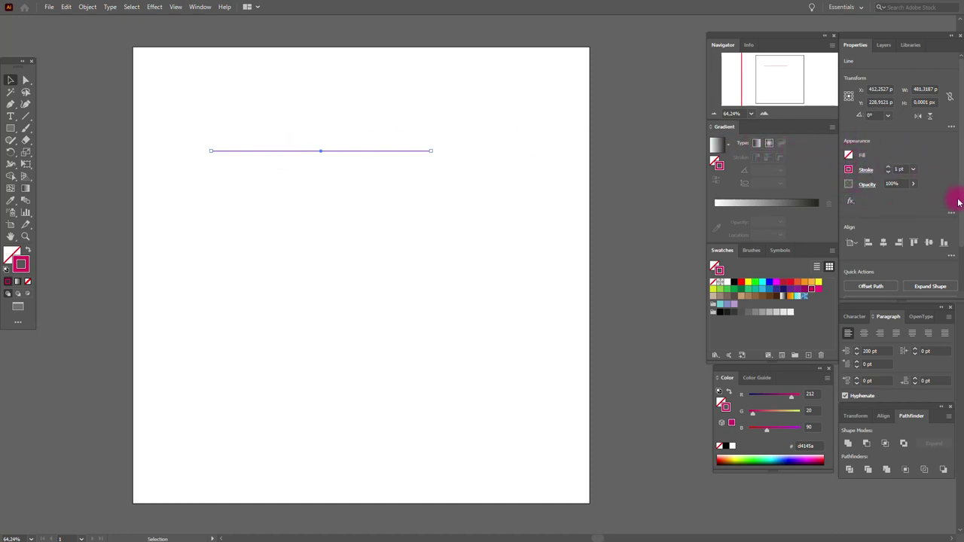
# Step: Set the line's stroke weight to 8 pt and bring up the full Stroke settings
pyautogui.click(914, 171)
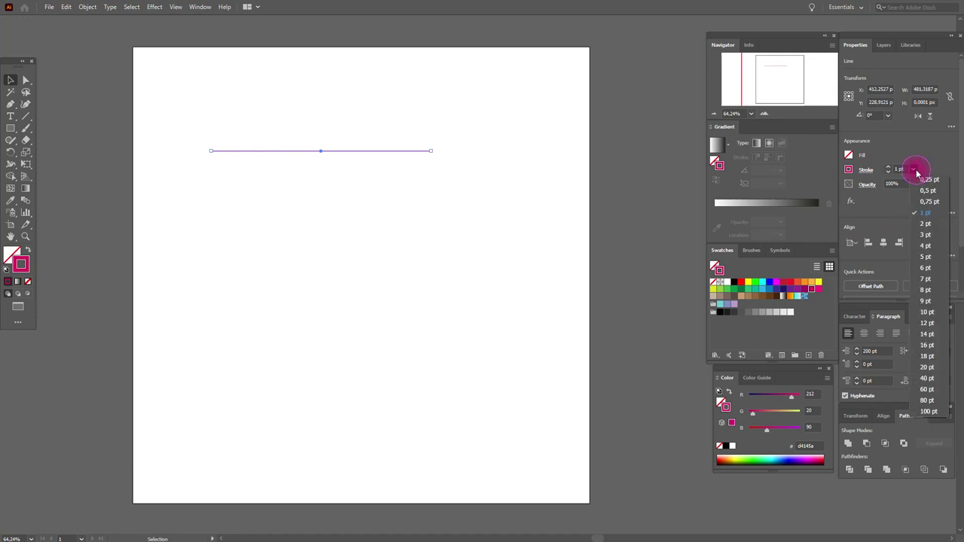
pyautogui.click(927, 290)
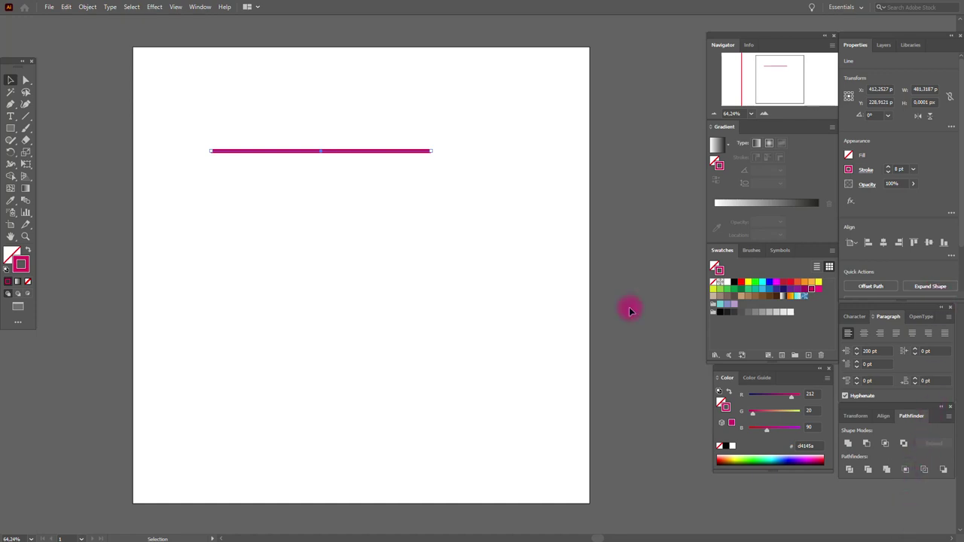
pyautogui.click(867, 172)
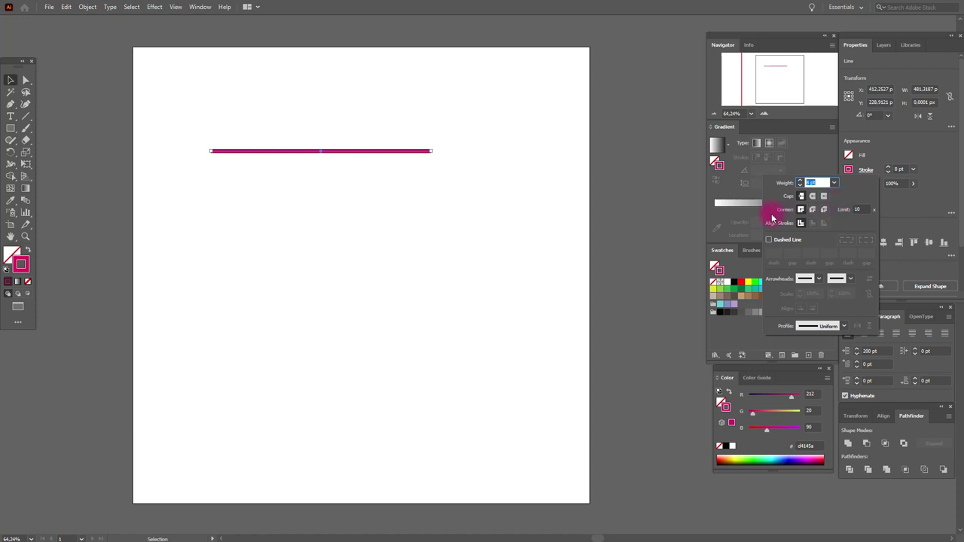
pyautogui.click(820, 279)
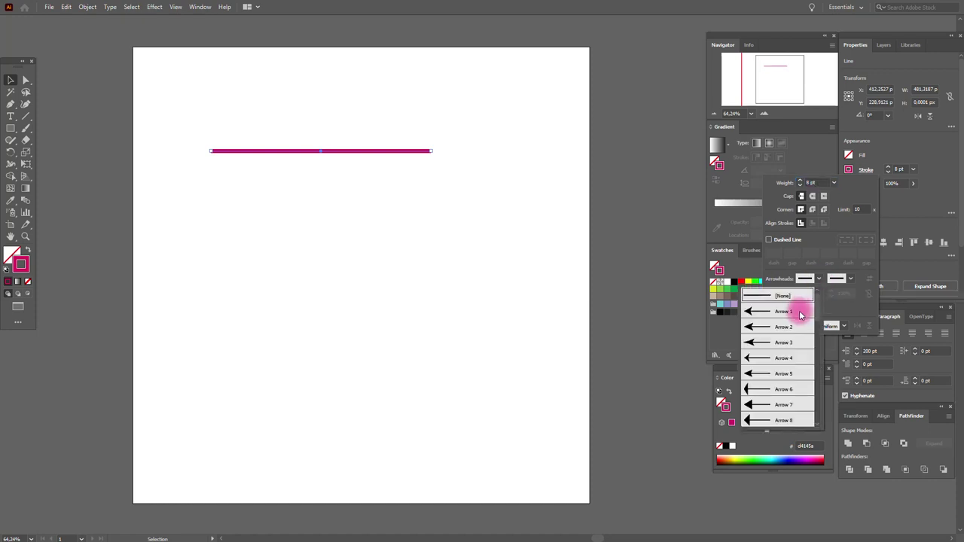
pyautogui.click(788, 312)
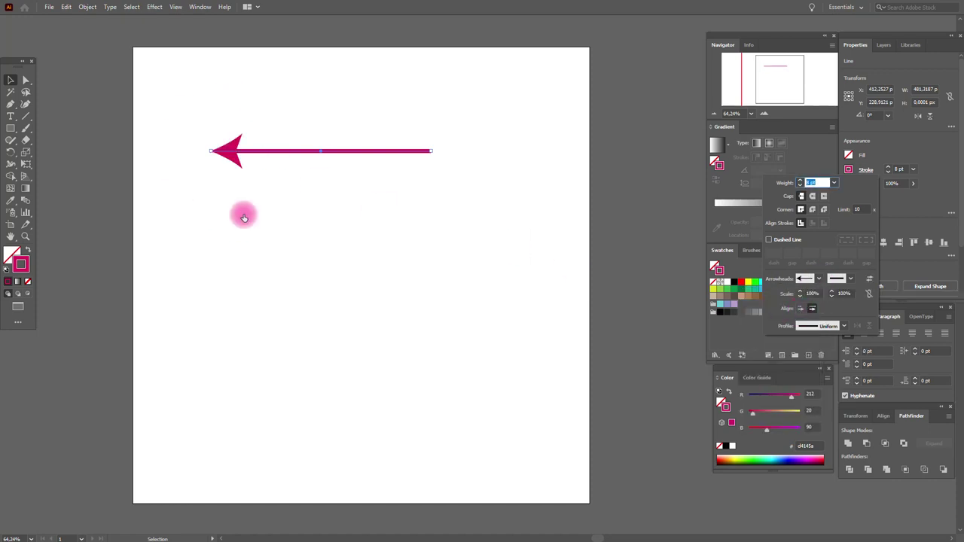
pyautogui.click(849, 277)
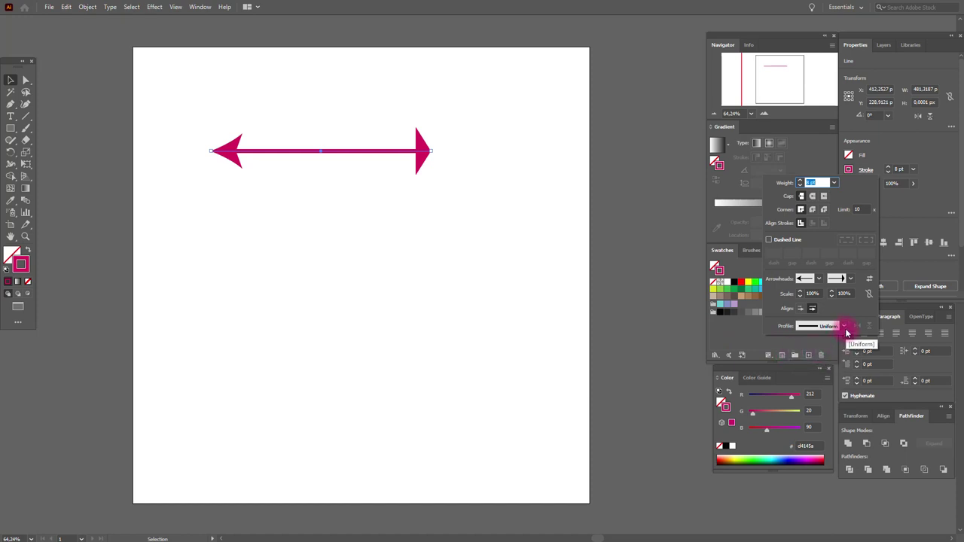
pyautogui.click(820, 278)
pyautogui.click(811, 304)
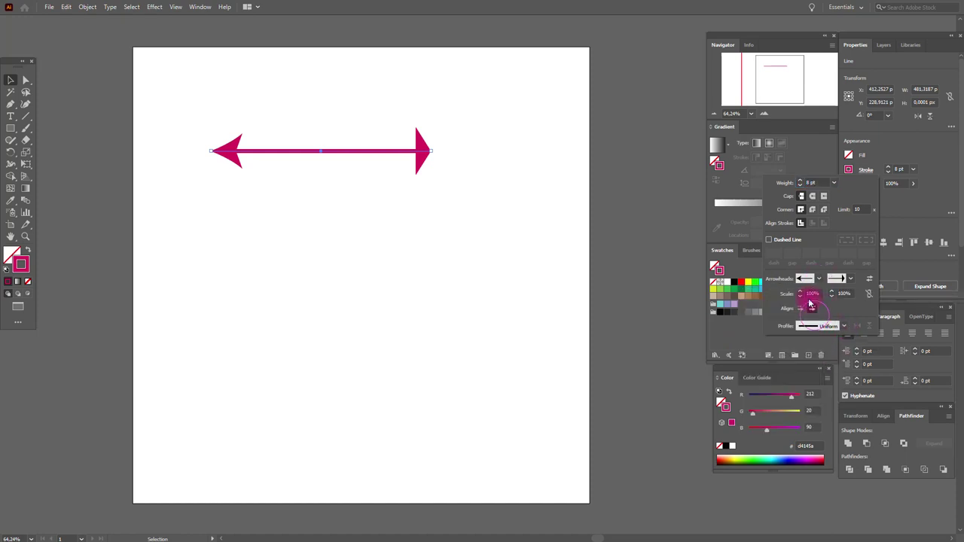
pyautogui.click(819, 279)
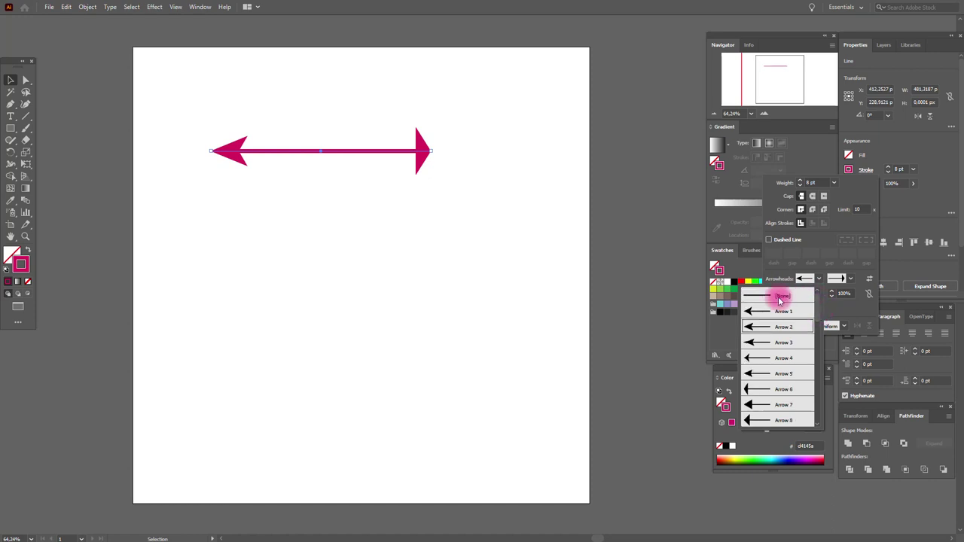
pyautogui.click(780, 298)
pyautogui.click(850, 279)
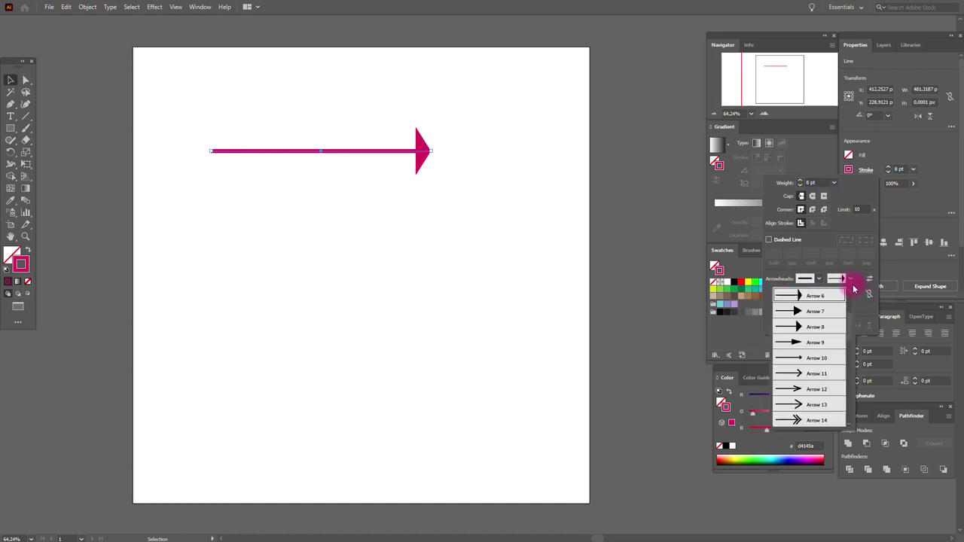
pyautogui.scroll(3, 847, 317)
pyautogui.click(829, 296)
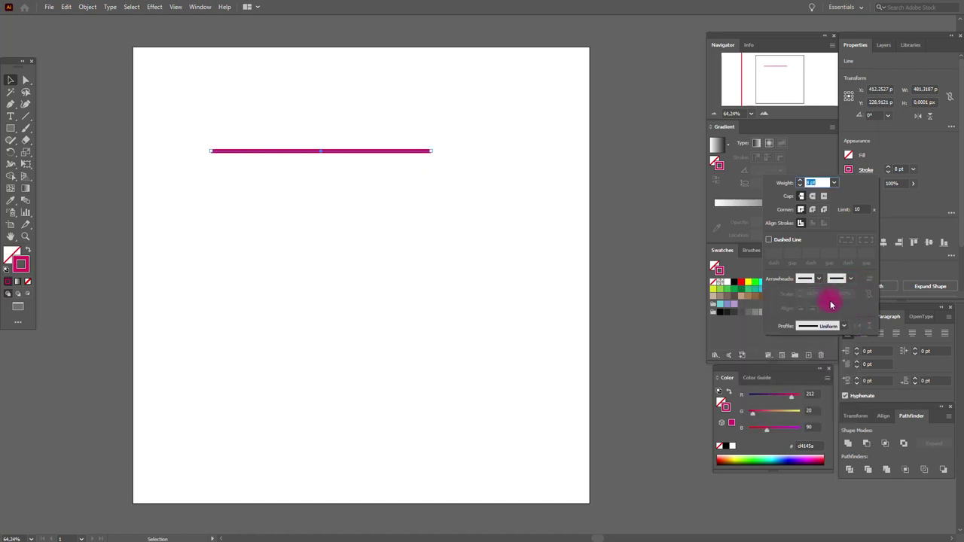
pyautogui.click(846, 326)
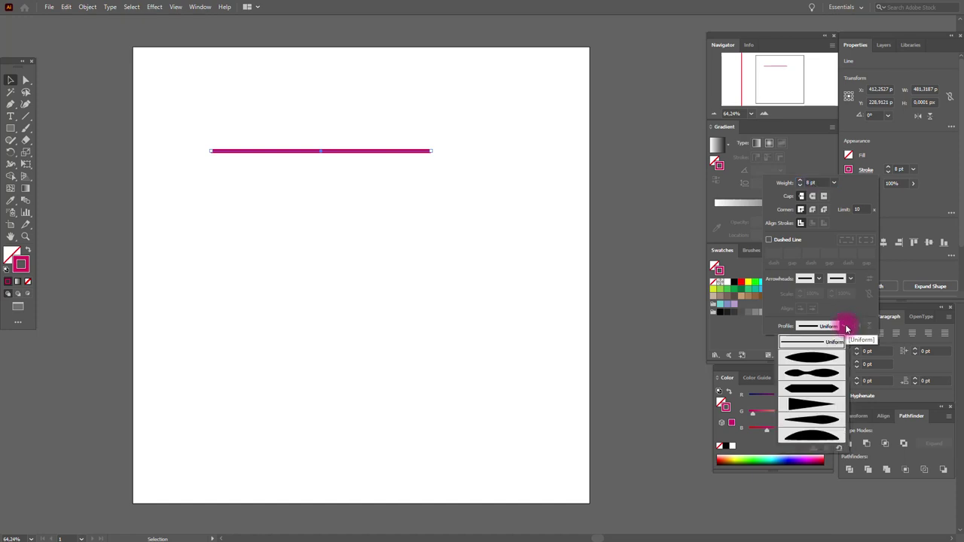
pyautogui.click(823, 361)
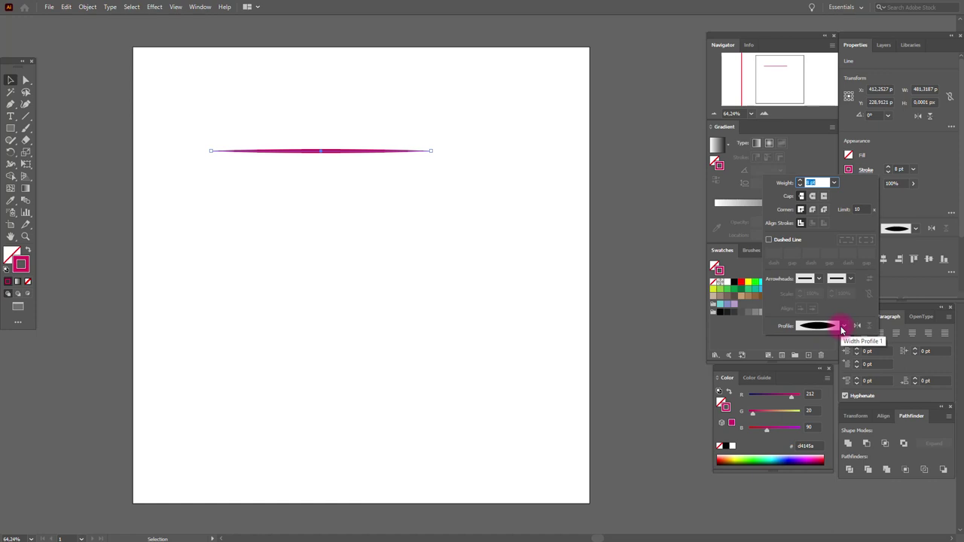
pyautogui.click(844, 327)
pyautogui.click(825, 392)
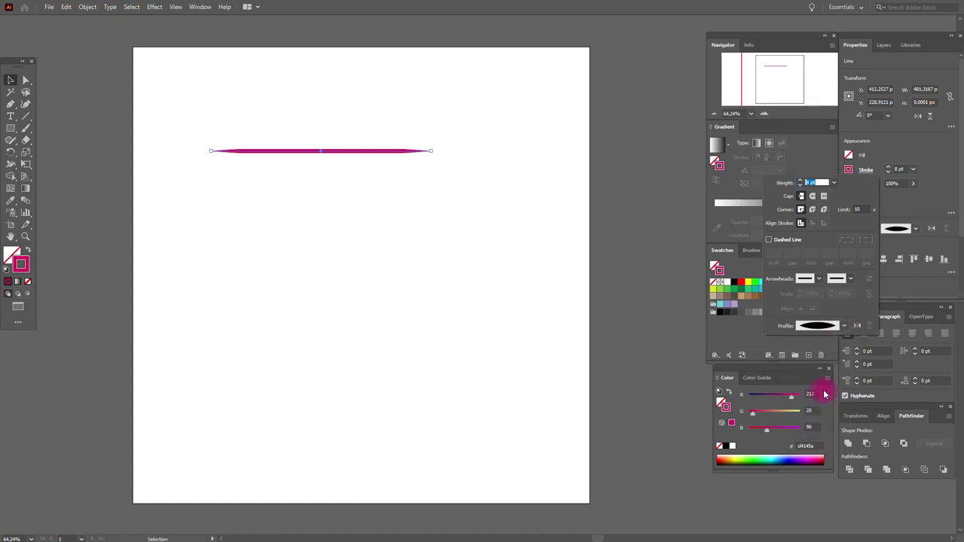
pyautogui.click(831, 327)
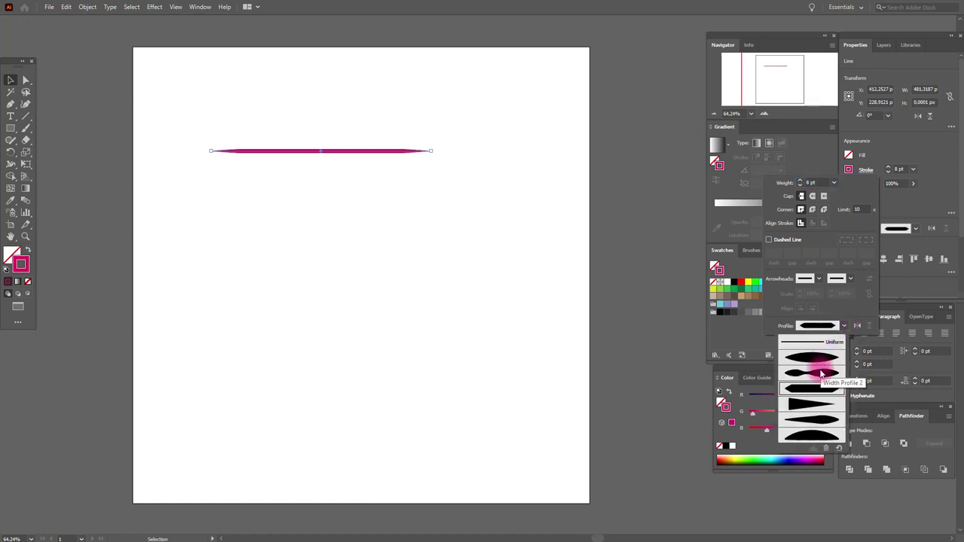
pyautogui.click(822, 374)
pyautogui.click(829, 326)
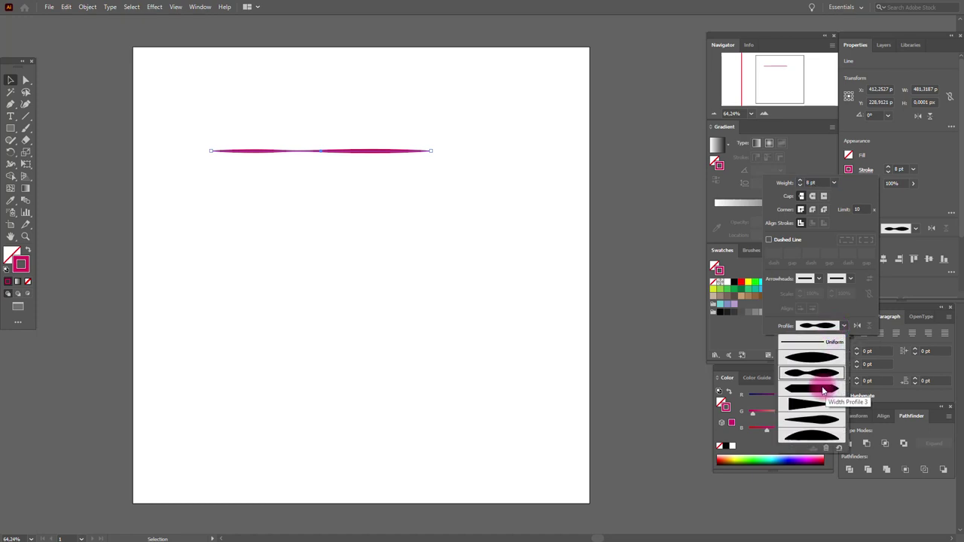
pyautogui.click(821, 434)
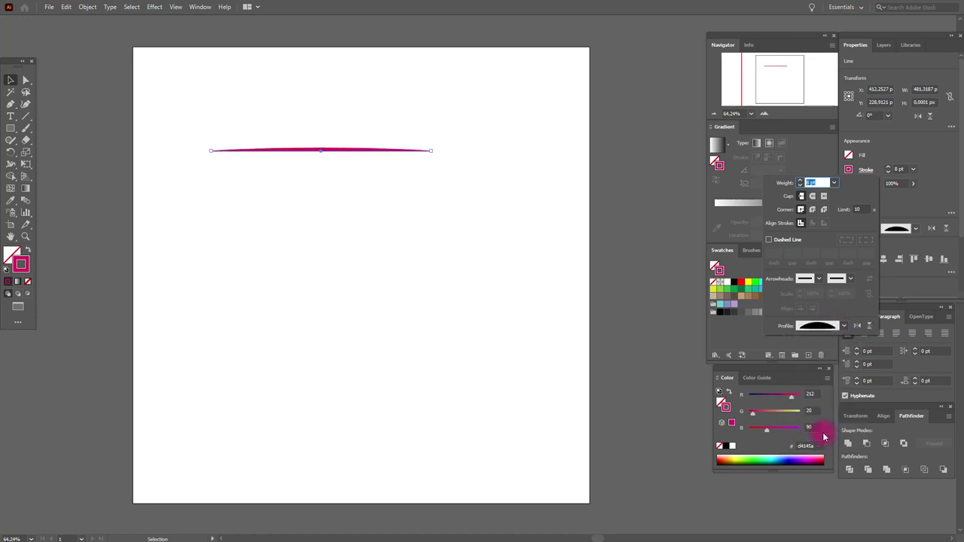
pyautogui.click(844, 326)
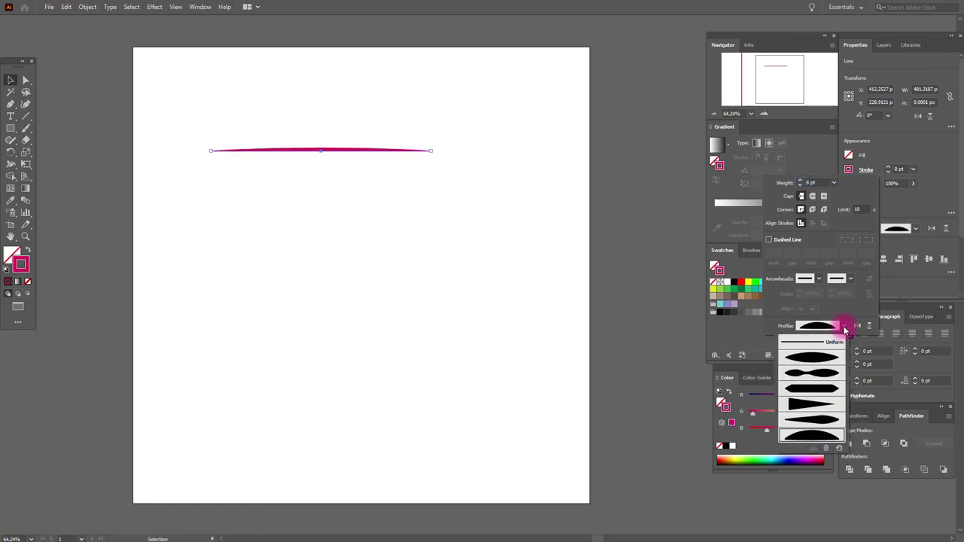
pyautogui.click(822, 345)
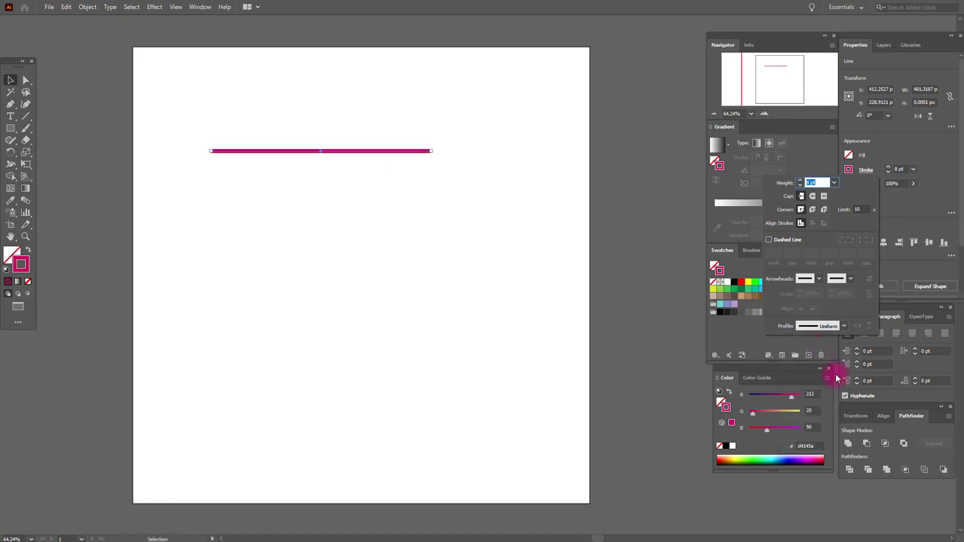
pyautogui.click(769, 240)
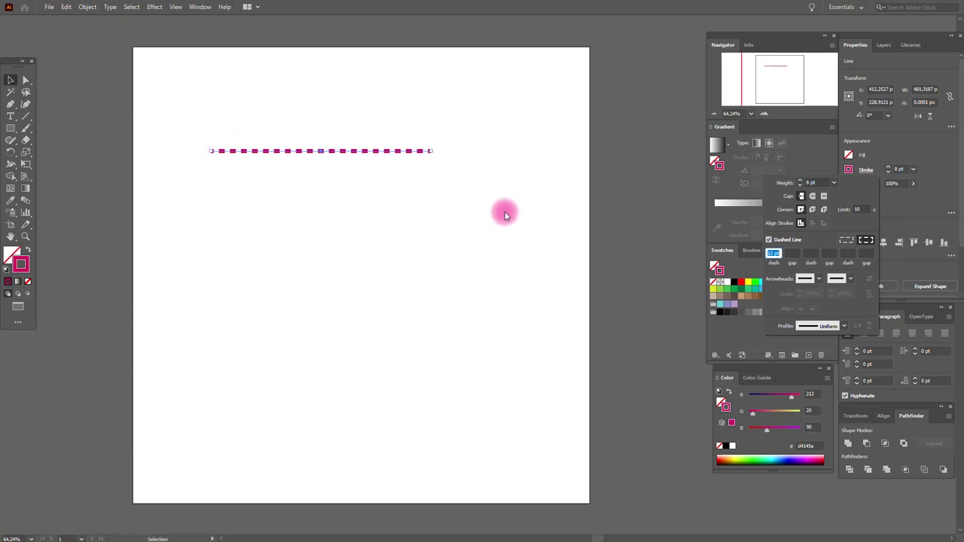
# Step: Try a 50 pt gap and 12 pt second dash, then turn dashing off and close Stroke settings
pyautogui.click(794, 254)
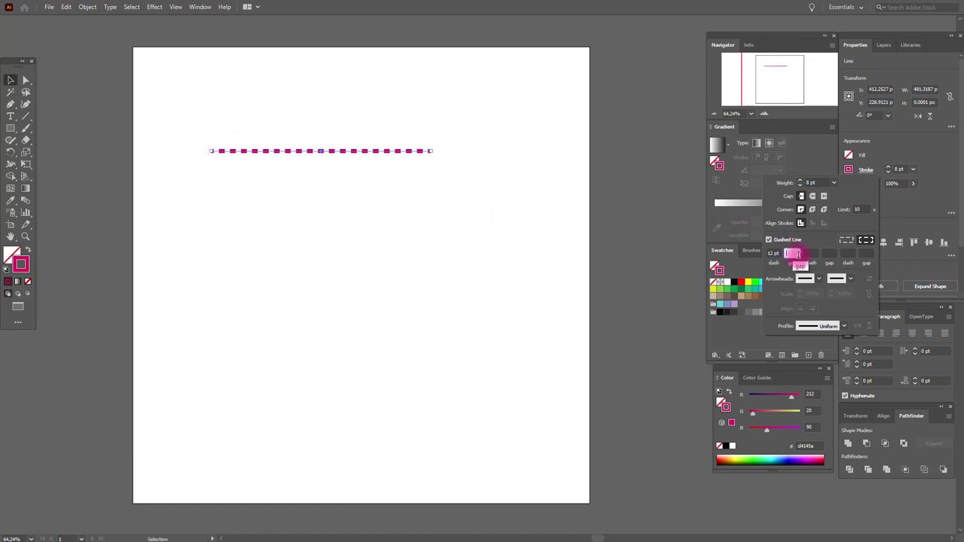
pyautogui.write('50')
pyautogui.click(810, 254)
pyautogui.write('12')
pyautogui.press('Tab')
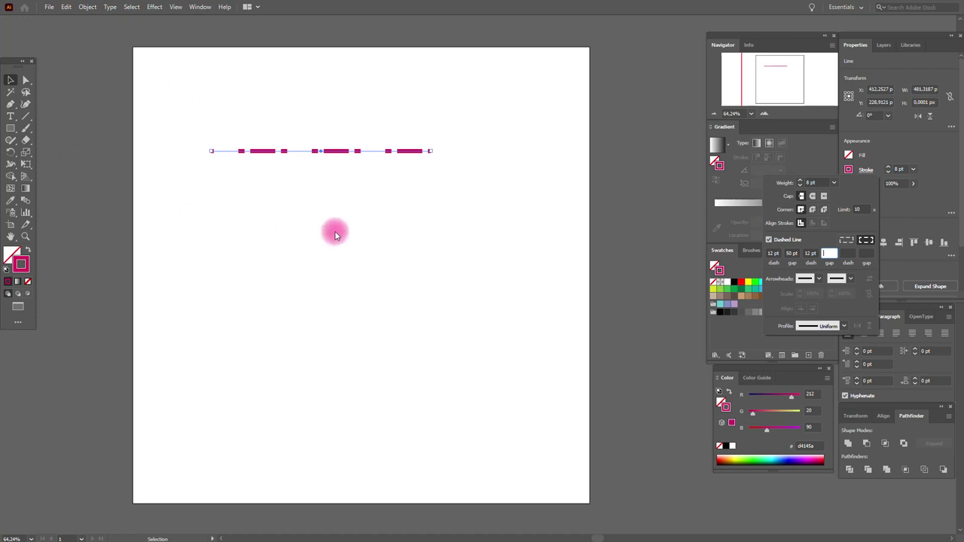
pyautogui.click(770, 240)
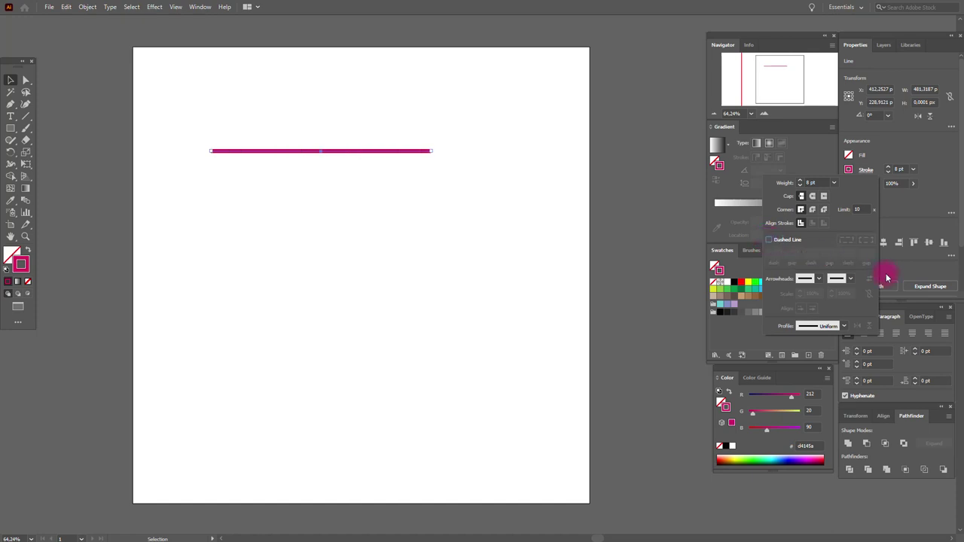
pyautogui.click(907, 208)
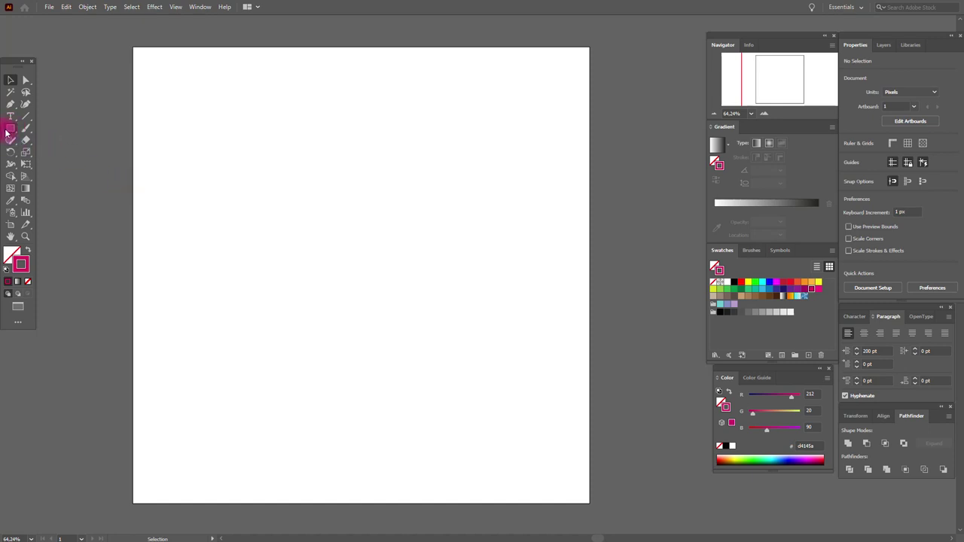
# Step: Pick the Rectangle tool, view its shape-tool flyout, and set a magenta fill with no stroke
pyautogui.click(10, 129)
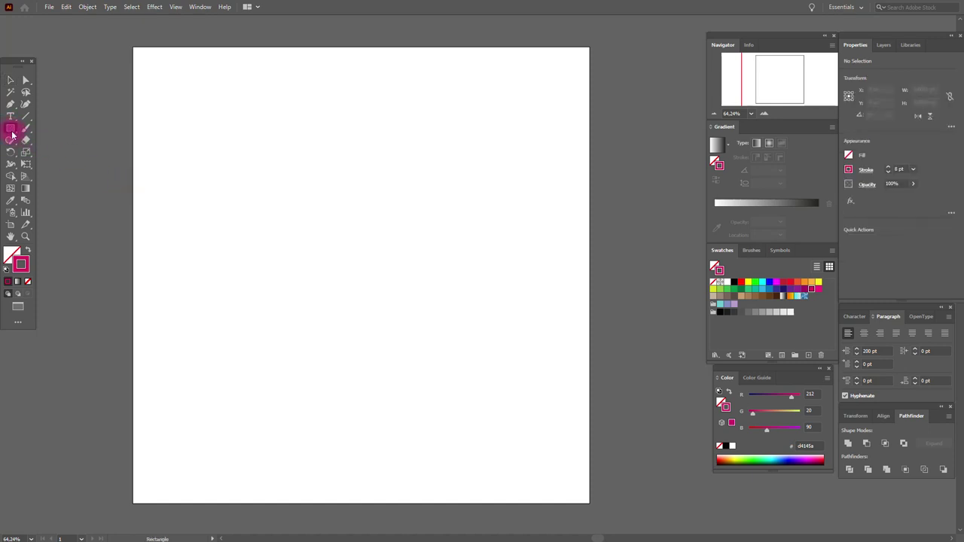
pyautogui.click(12, 132)
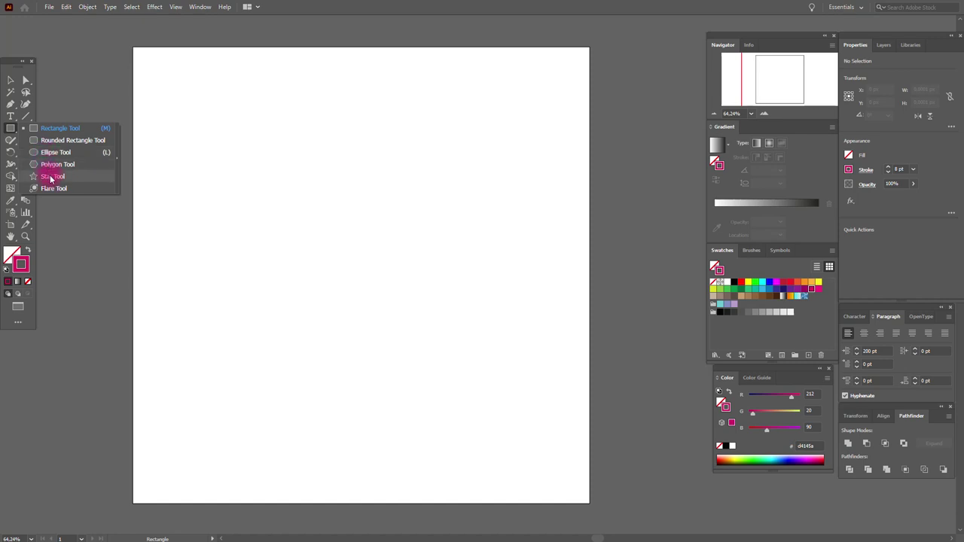
pyautogui.click(9, 134)
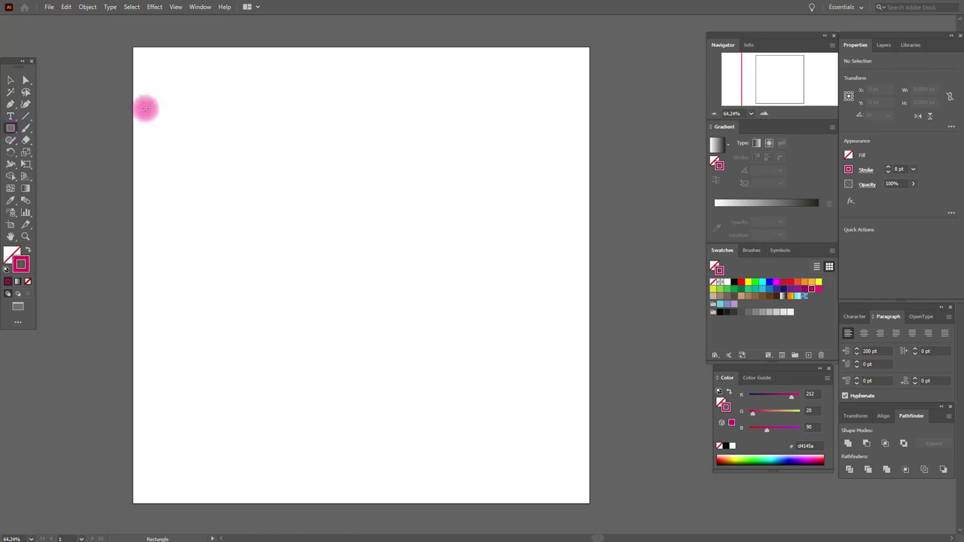
pyautogui.click(27, 250)
# Step: Draw a tall magenta rectangle and a square beside it at the artboard's top left
pyautogui.click(17, 255)
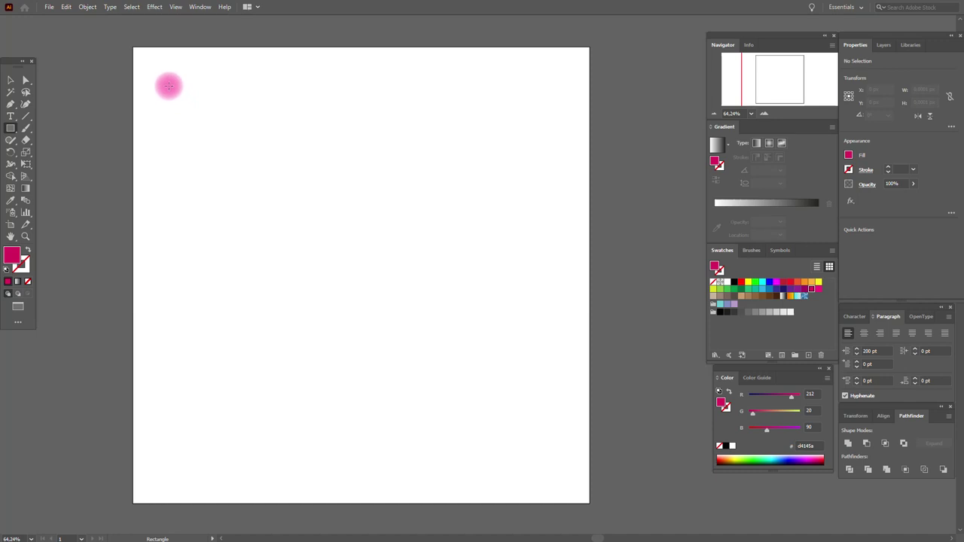
pyautogui.moveTo(160, 77); pyautogui.dragTo(250, 235)
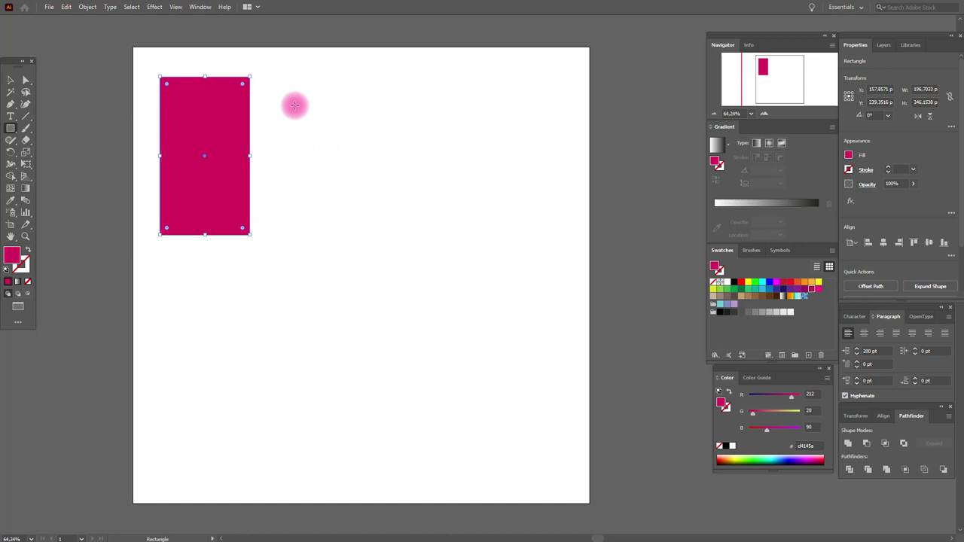
pyautogui.moveTo(268, 80); pyautogui.dragTo(366, 166)
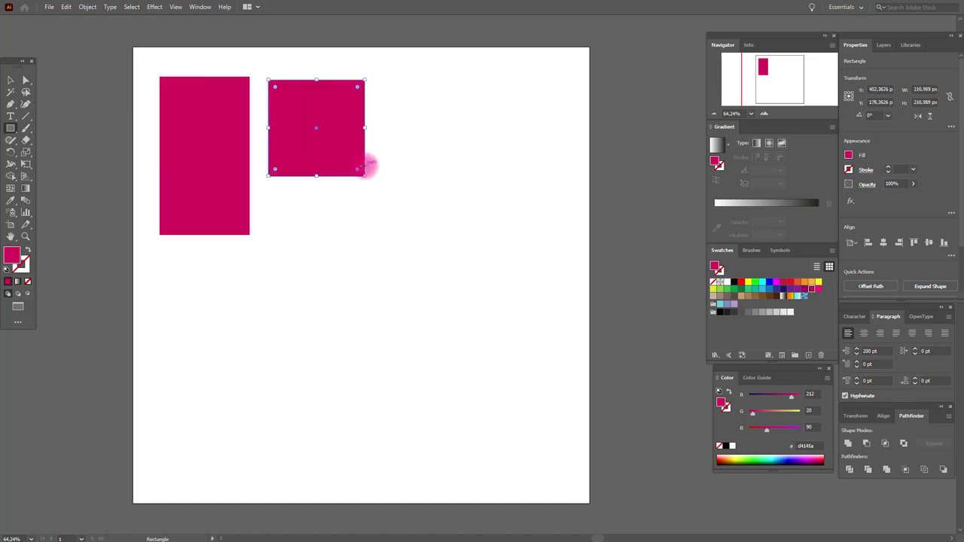
# Step: Create a rounded square with 25 px corners and move it next to the square
pyautogui.click(13, 131)
pyautogui.moveTo(13, 132); pyautogui.dragTo(50, 143)
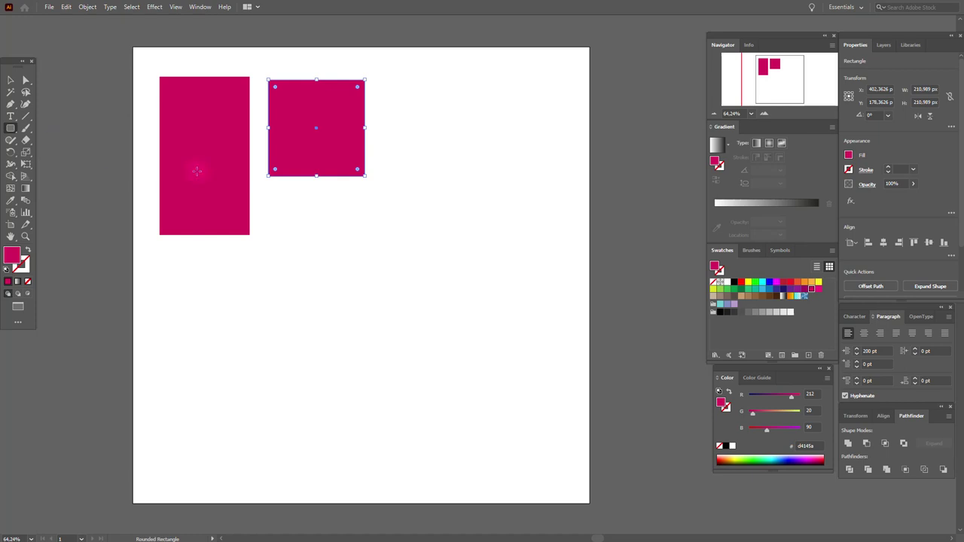
pyautogui.click(448, 204)
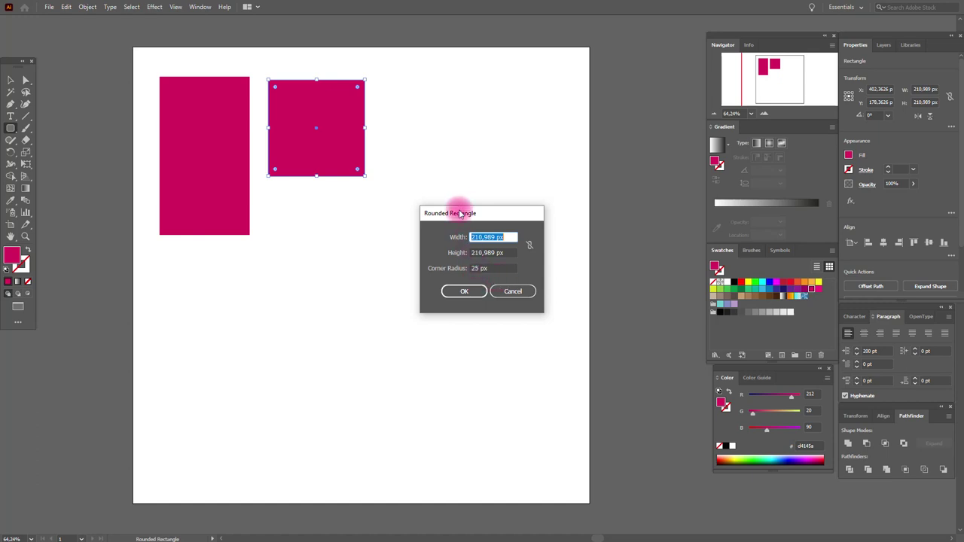
pyautogui.click(465, 291)
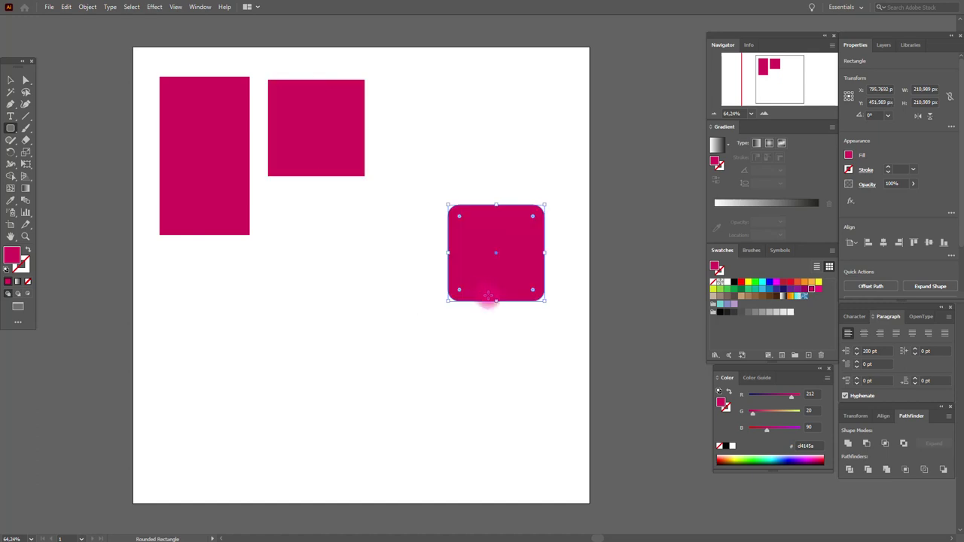
pyautogui.click(10, 79)
pyautogui.moveTo(476, 257); pyautogui.dragTo(401, 134)
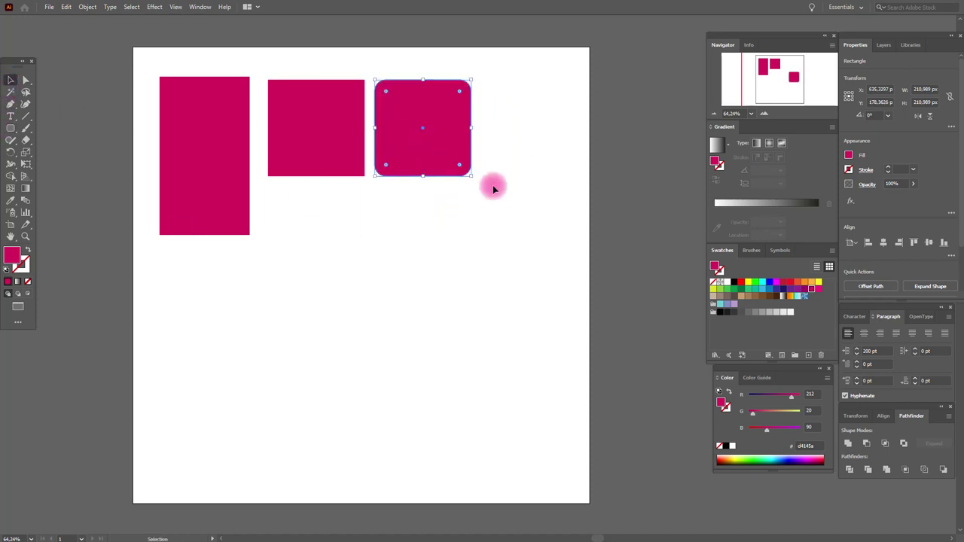
# Step: Draw a tall oval below the square and a circle to its right
pyautogui.moveTo(11, 129); pyautogui.dragTo(66, 153)
pyautogui.moveTo(283, 198); pyautogui.dragTo(378, 354)
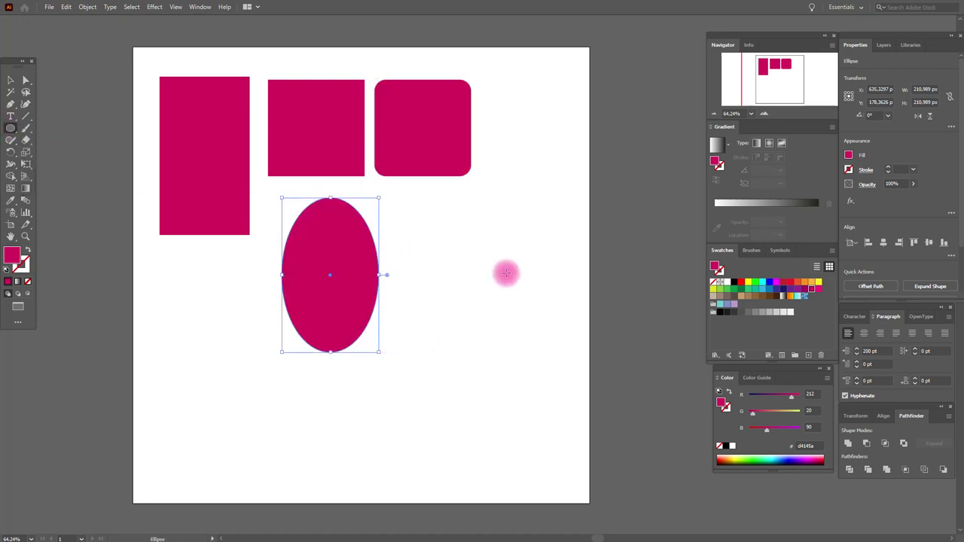
pyautogui.moveTo(408, 206); pyautogui.dragTo(520, 344)
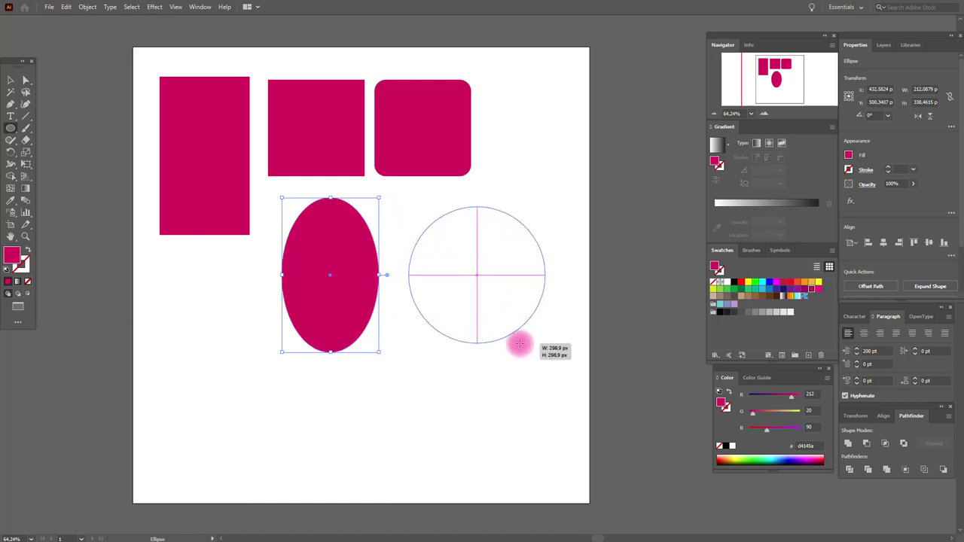
pyautogui.moveTo(520, 345); pyautogui.dragTo(521, 346)
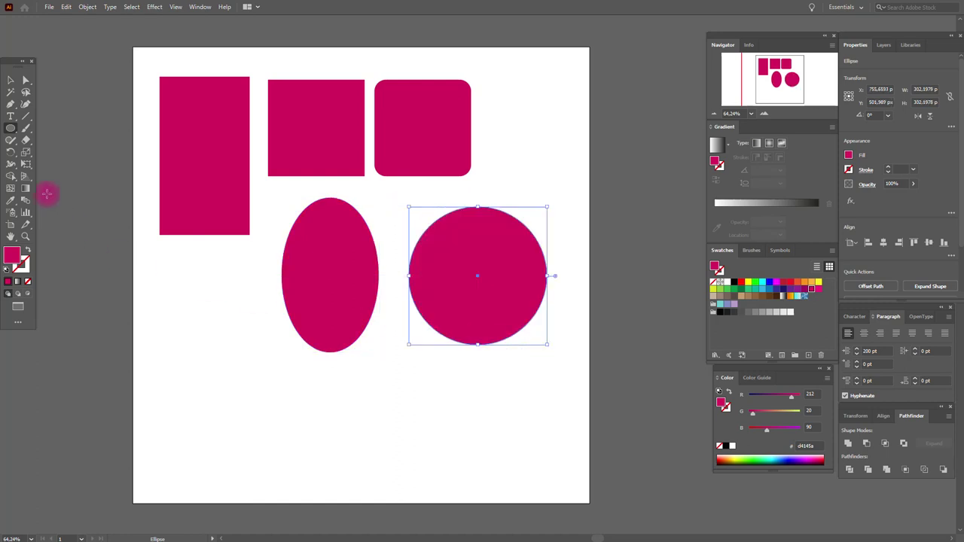
# Step: Create a five-sided polygon and enlarge it to about 210 px at the top row's end
pyautogui.moveTo(12, 130); pyautogui.dragTo(52, 165)
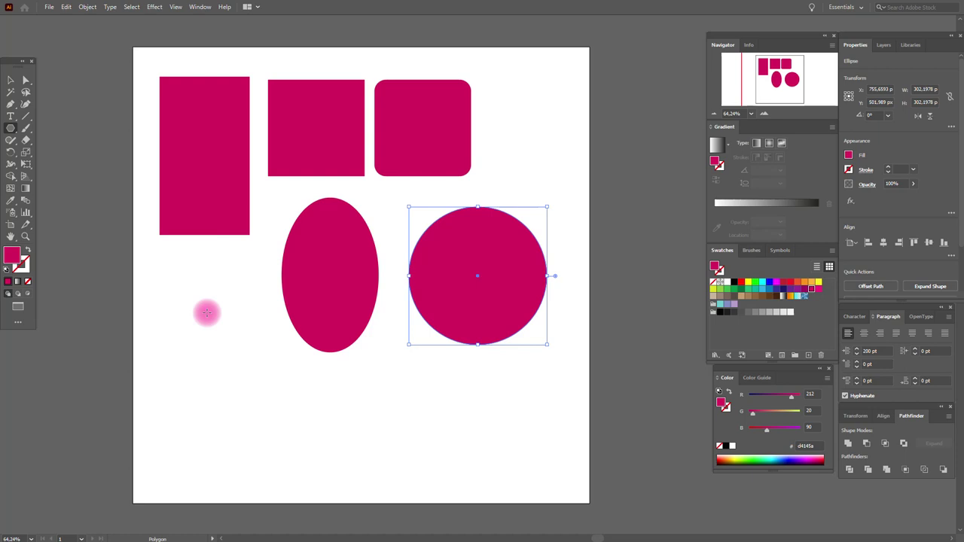
pyautogui.click(206, 313)
pyautogui.doubleClick(486, 262)
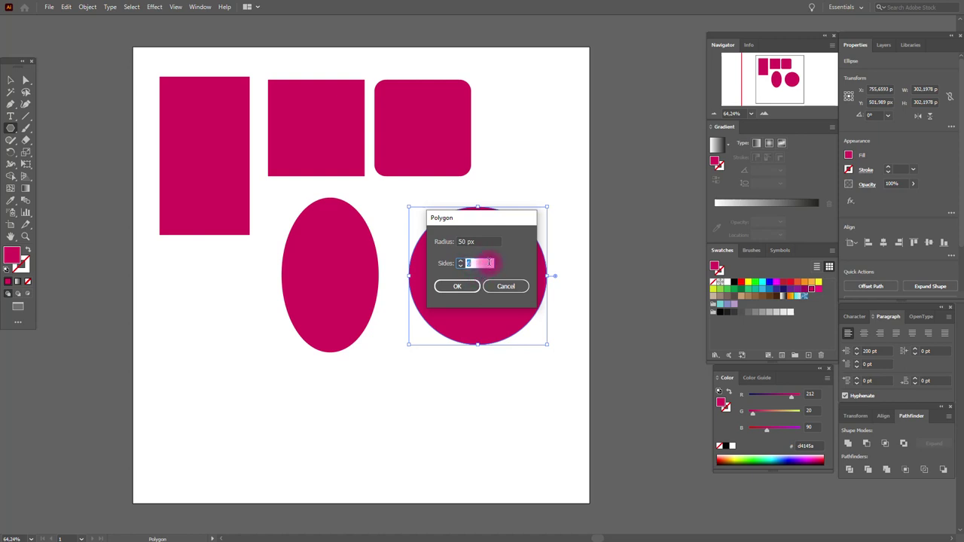
pyautogui.click(456, 287)
pyautogui.click(11, 80)
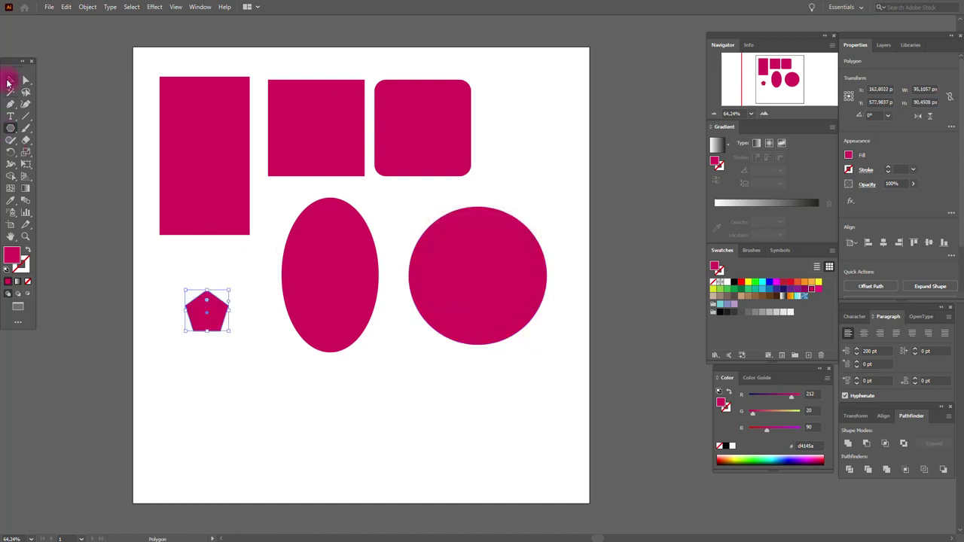
pyautogui.moveTo(207, 331); pyautogui.dragTo(545, 149)
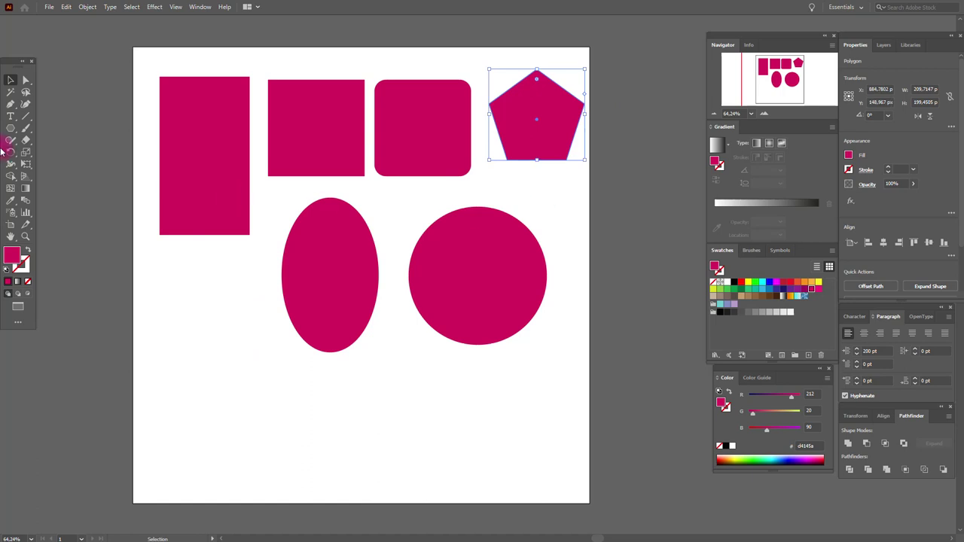
pyautogui.moveTo(10, 128); pyautogui.dragTo(61, 181)
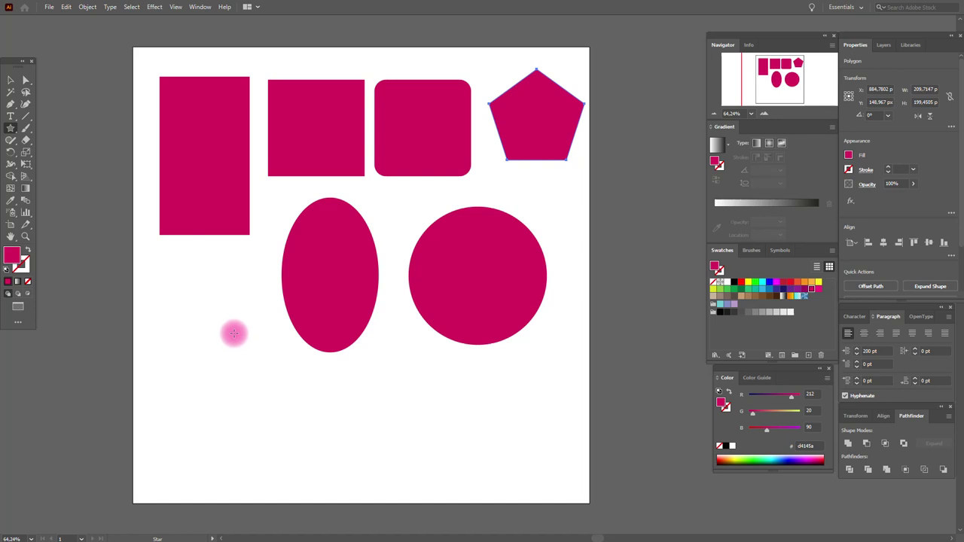
# Step: Create a five-pointed star, enlarge it, and place it at the right edge below the pentagon
pyautogui.click(233, 334)
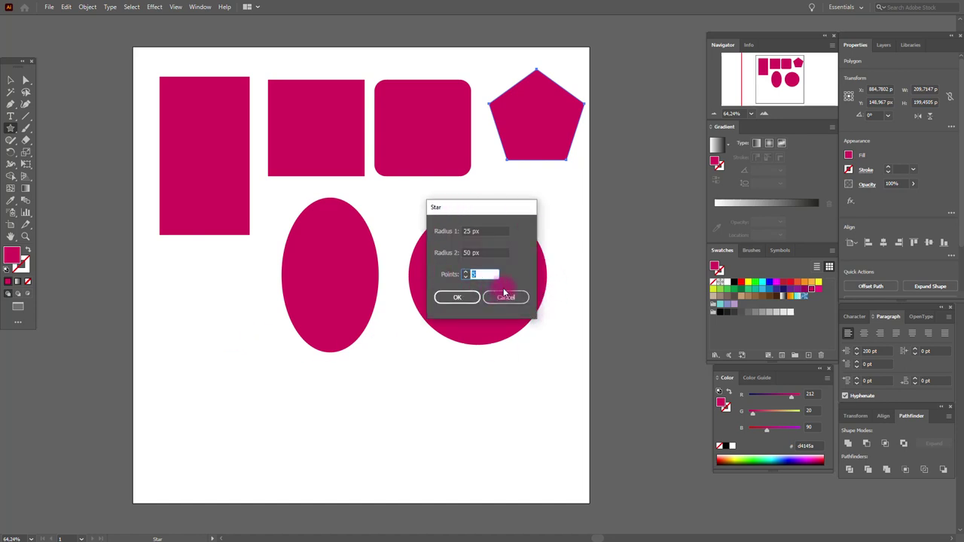
pyautogui.click(467, 298)
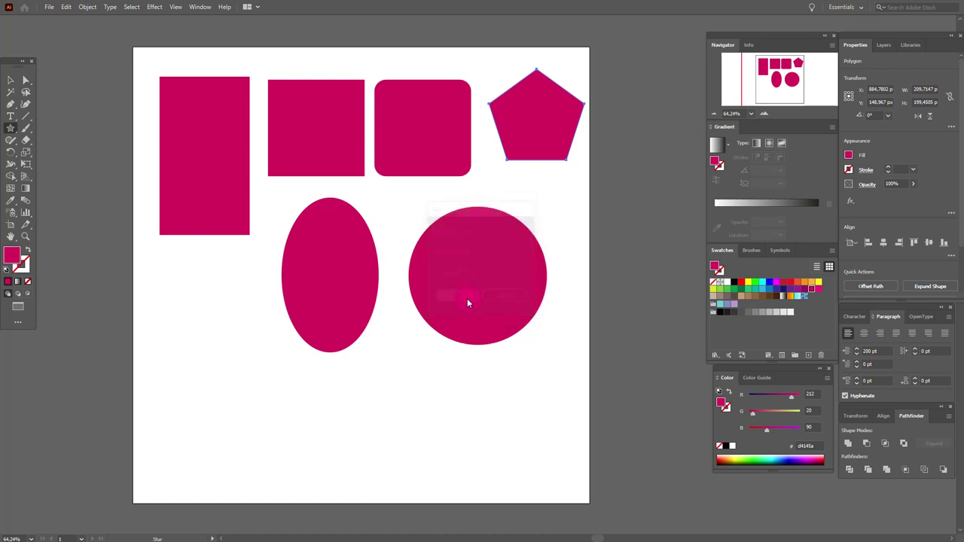
pyautogui.click(11, 80)
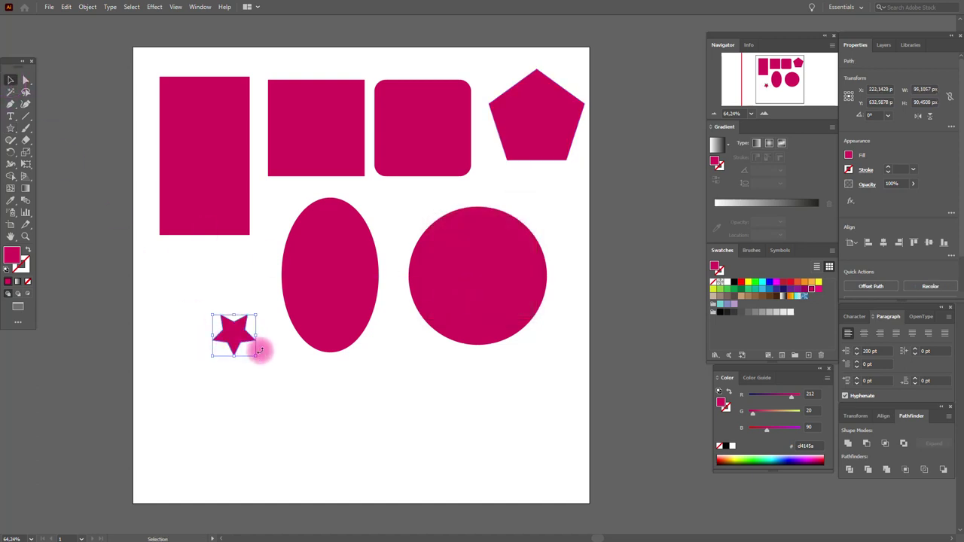
pyautogui.moveTo(257, 356); pyautogui.dragTo(283, 381)
pyautogui.moveTo(271, 353); pyautogui.dragTo(578, 205)
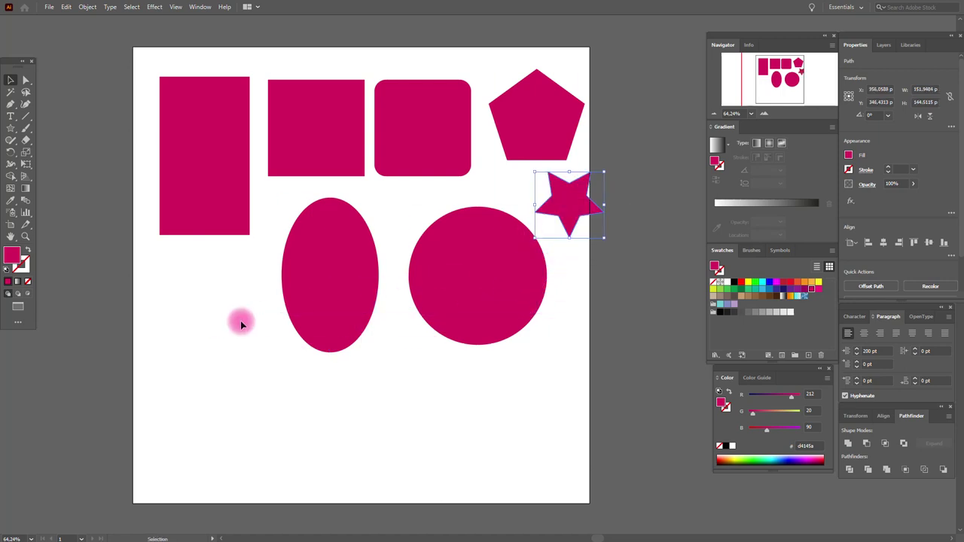
# Step: Drag out a second small star left of the oval, below the tall rectangle
pyautogui.click(11, 128)
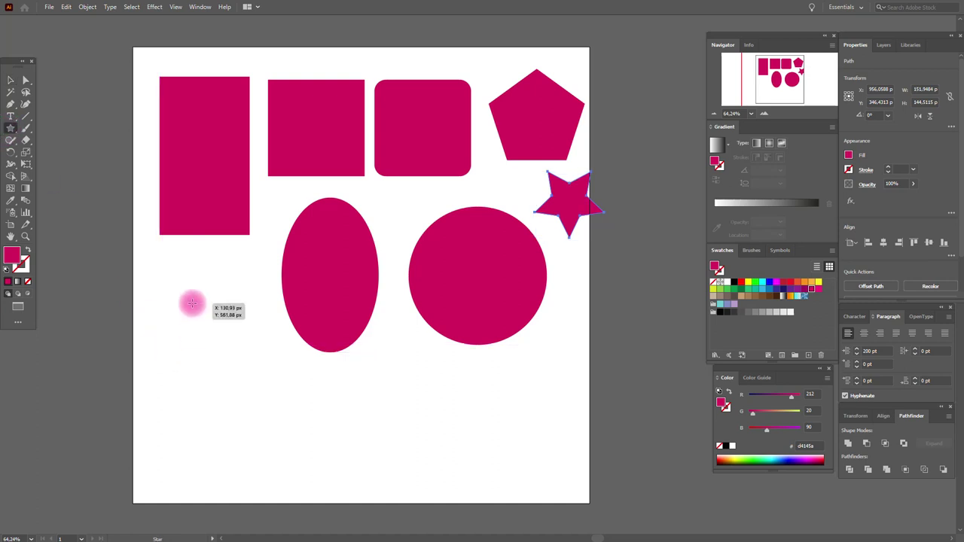
pyautogui.moveTo(192, 303); pyautogui.dragTo(213, 334)
pyautogui.keyDown('ctrl'); pyautogui.click(293, 415); pyautogui.keyUp('ctrl')
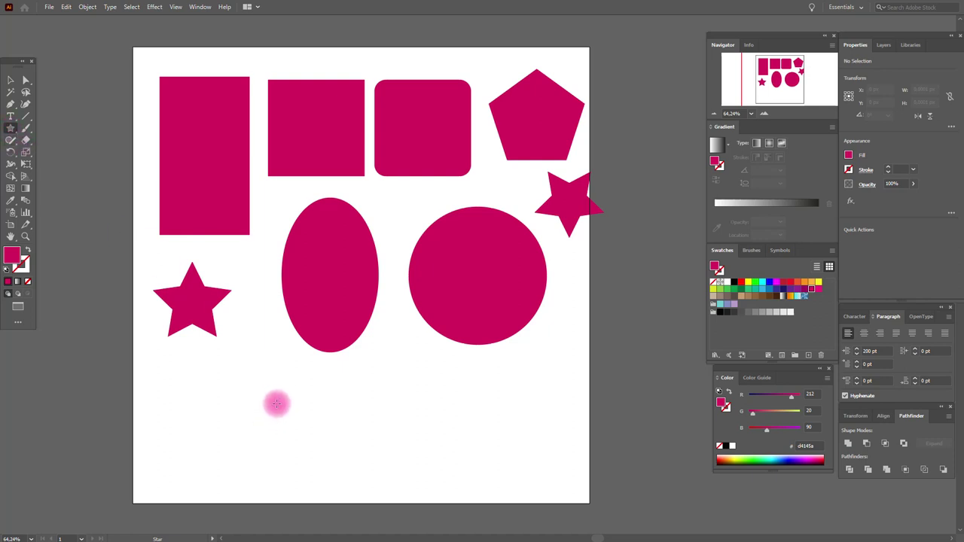
# Step: Add a small star and a large thin-armed star, then reposition both stars near the bottom
pyautogui.moveTo(237, 368); pyautogui.dragTo(266, 409)
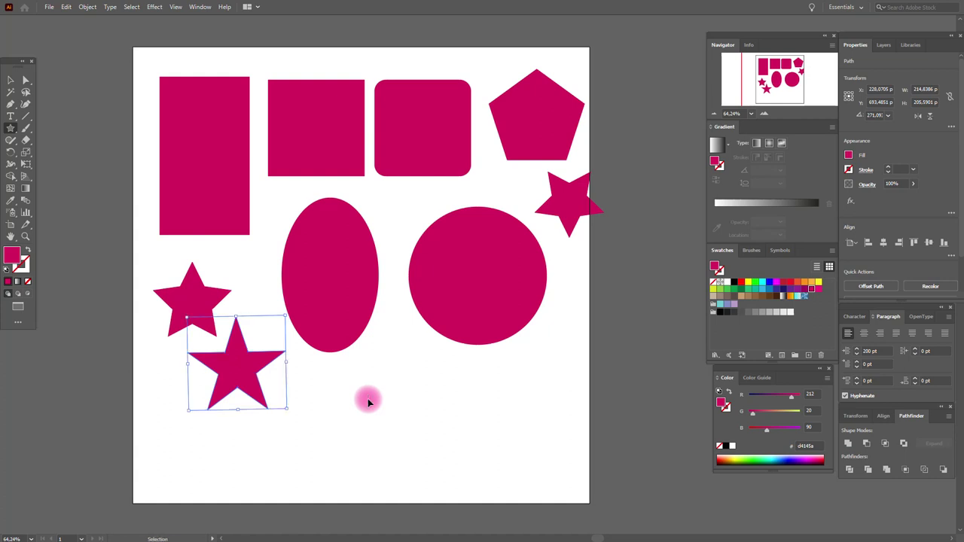
pyautogui.moveTo(383, 403); pyautogui.dragTo(440, 480)
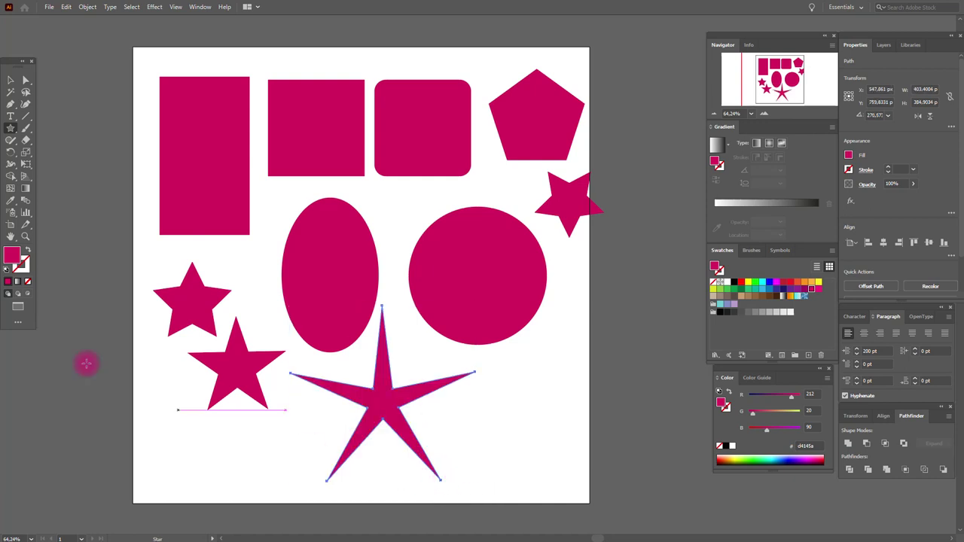
pyautogui.click(11, 80)
pyautogui.click(81, 126)
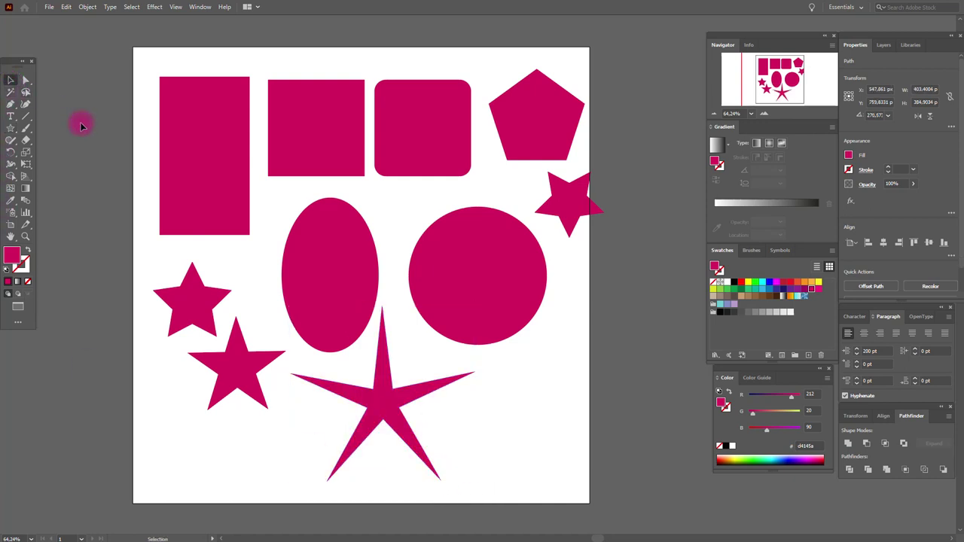
pyautogui.moveTo(183, 309); pyautogui.dragTo(283, 448)
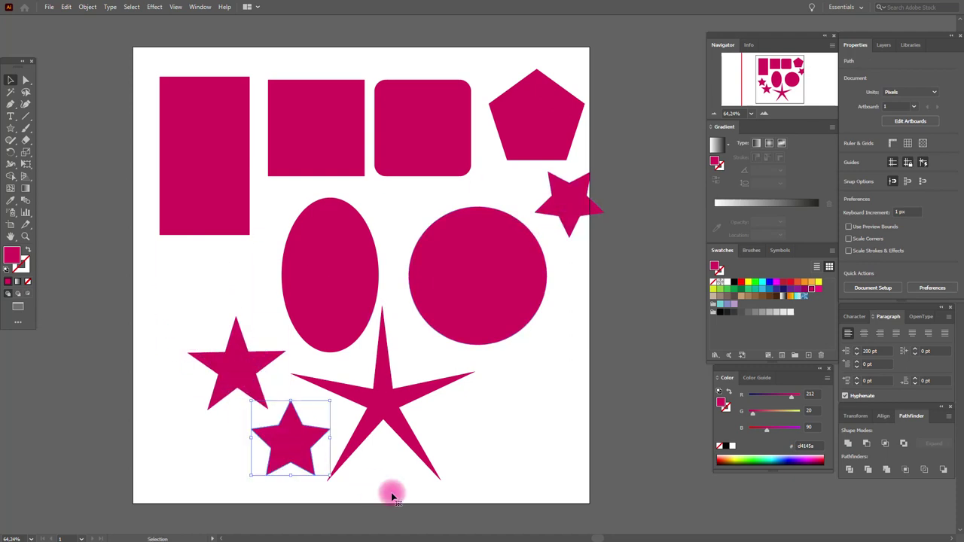
pyautogui.moveTo(389, 409); pyautogui.dragTo(399, 410)
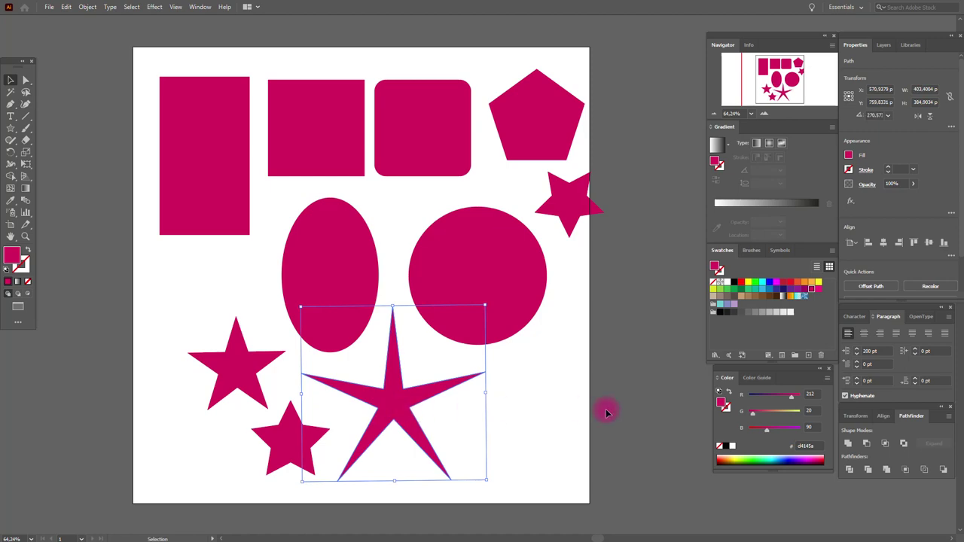
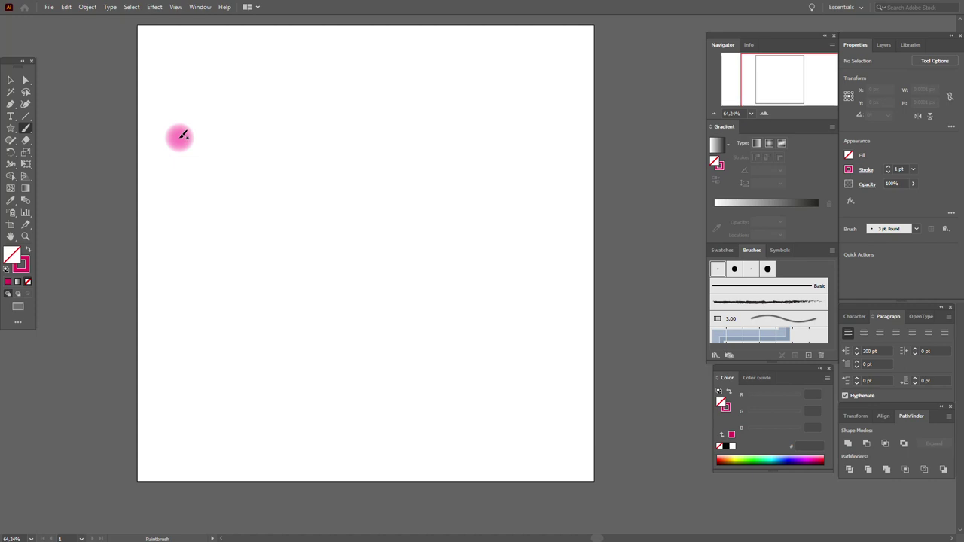
# Step: Paint a wavy magenta brush stroke across the upper part of the artboard
pyautogui.moveTo(186, 134)
pyautogui.mouseDown()
pyautogui.moveTo(204, 117)
pyautogui.moveTo(260, 138)
pyautogui.moveTo(328, 140)
pyautogui.moveTo(373, 112)
pyautogui.moveTo(448, 151)
pyautogui.moveTo(515, 119)
pyautogui.mouseUp()
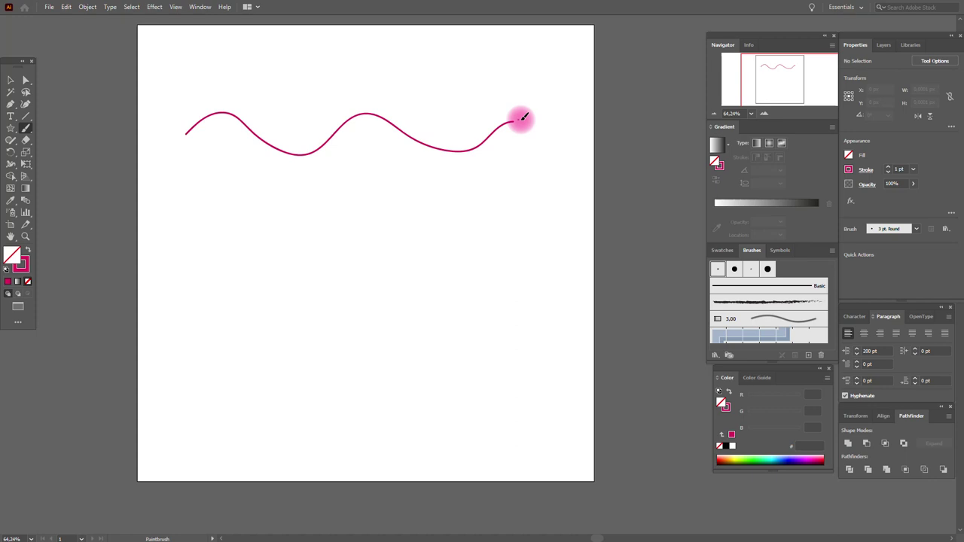
pyautogui.click(11, 80)
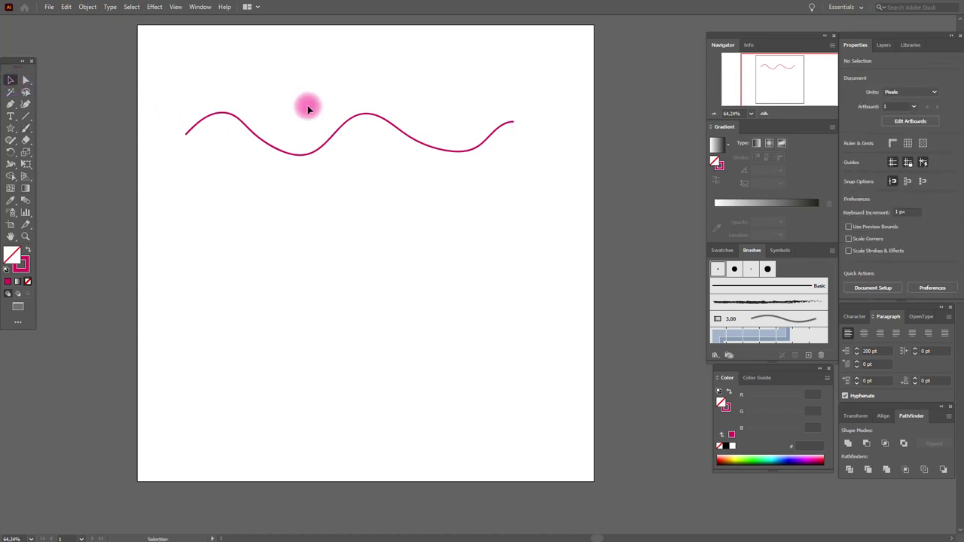
pyautogui.moveTo(327, 103)
pyautogui.mouseDown()
pyautogui.moveTo(375, 133)
pyautogui.moveTo(346, 96)
pyautogui.mouseUp()
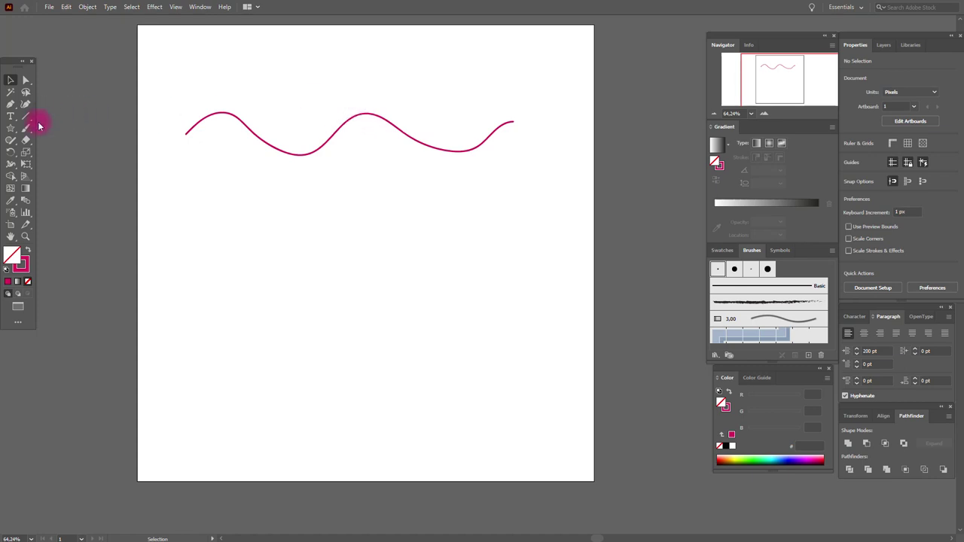
# Step: Paint a second wavy stroke below the first and select it
pyautogui.click(25, 128)
pyautogui.moveTo(247, 206)
pyautogui.mouseDown()
pyautogui.moveTo(326, 211)
pyautogui.moveTo(382, 194)
pyautogui.moveTo(503, 211)
pyautogui.mouseUp()
pyautogui.click(9, 79)
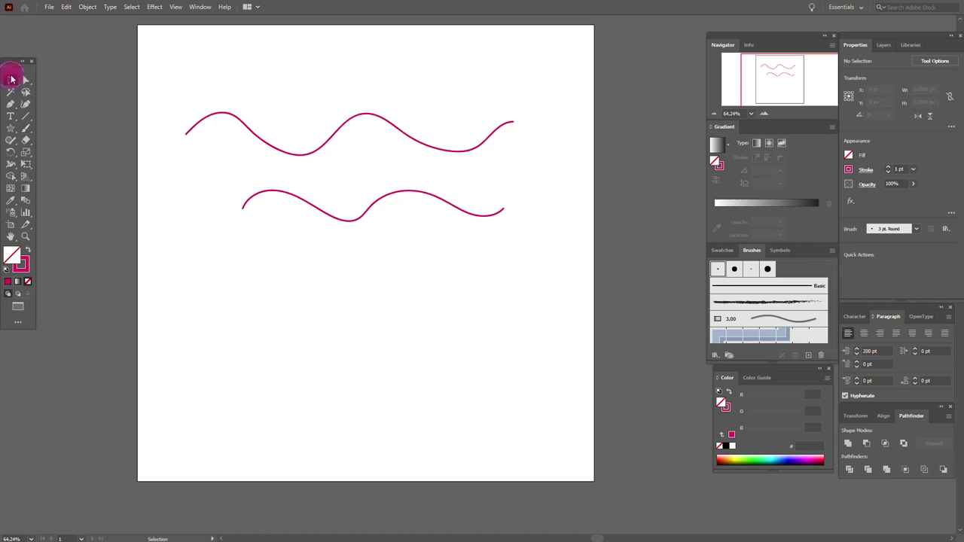
pyautogui.click(370, 209)
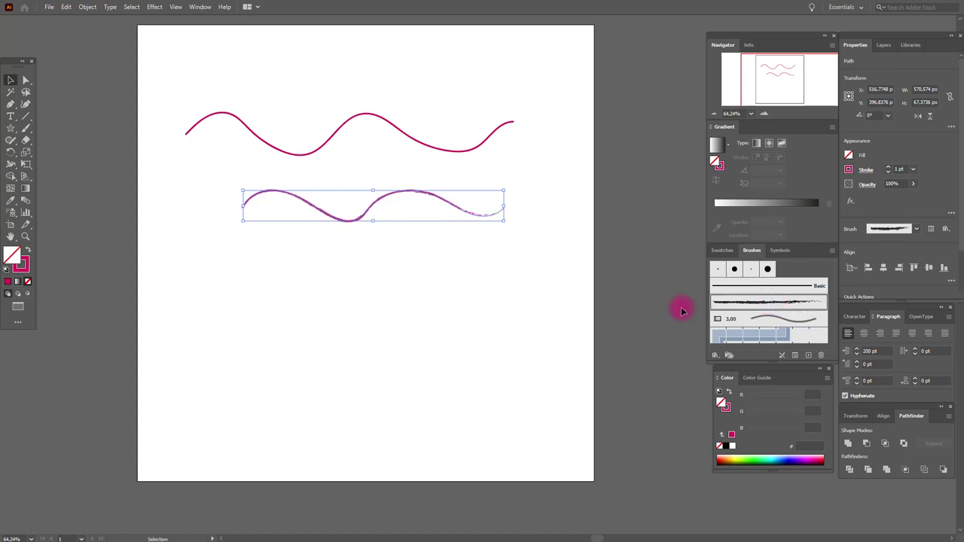
# Step: Try Charcoal - Feather and 3.00 brushes on the lower stroke, settling on Silver
pyautogui.click(758, 302)
pyautogui.click(581, 313)
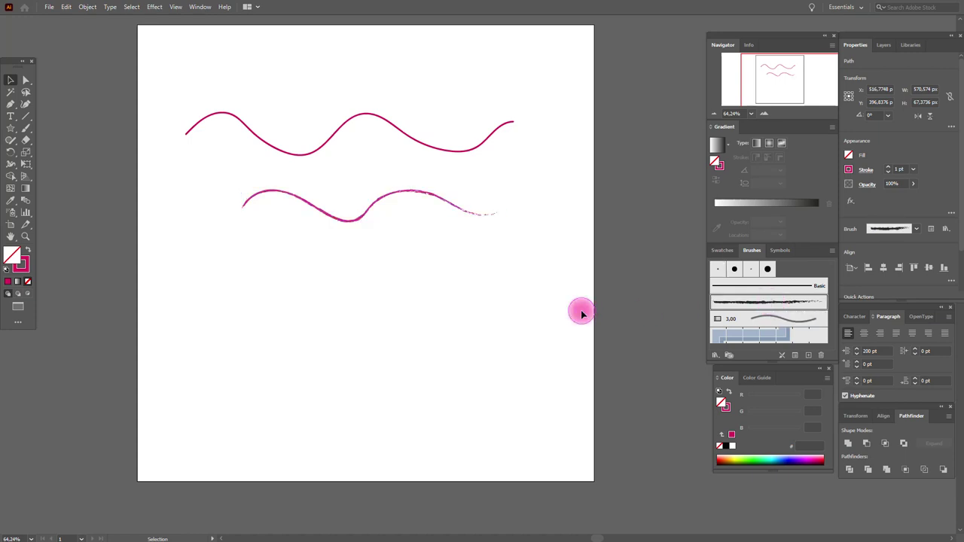
pyautogui.click(485, 216)
pyautogui.click(763, 317)
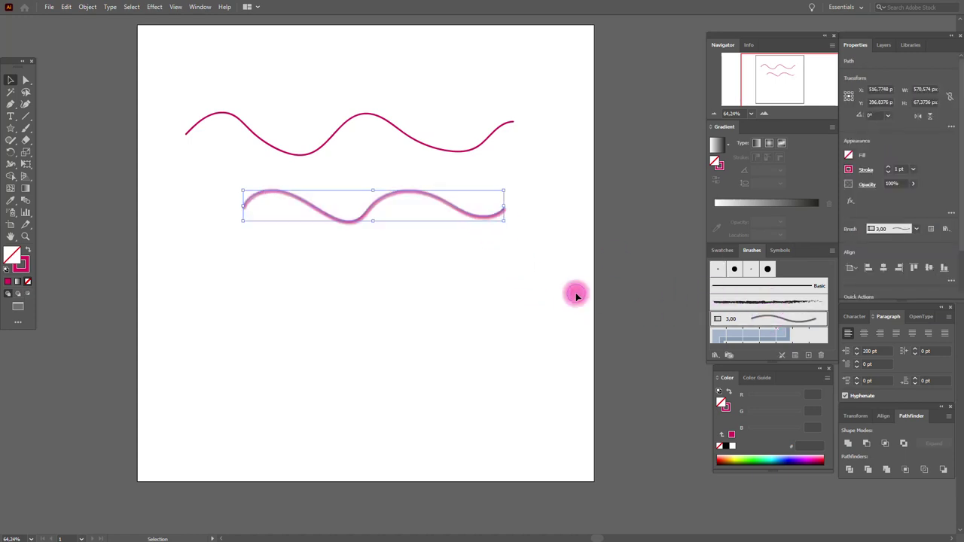
pyautogui.click(577, 296)
pyautogui.click(497, 218)
pyautogui.click(769, 335)
pyautogui.click(448, 284)
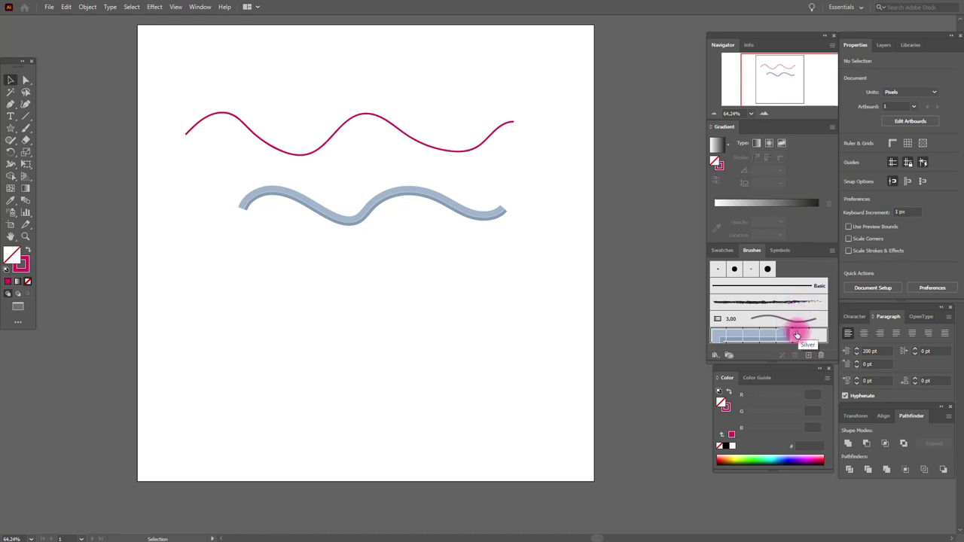
# Step: Open the Artistic_Ink brush library and move its panel off the artwork
pyautogui.click(833, 251)
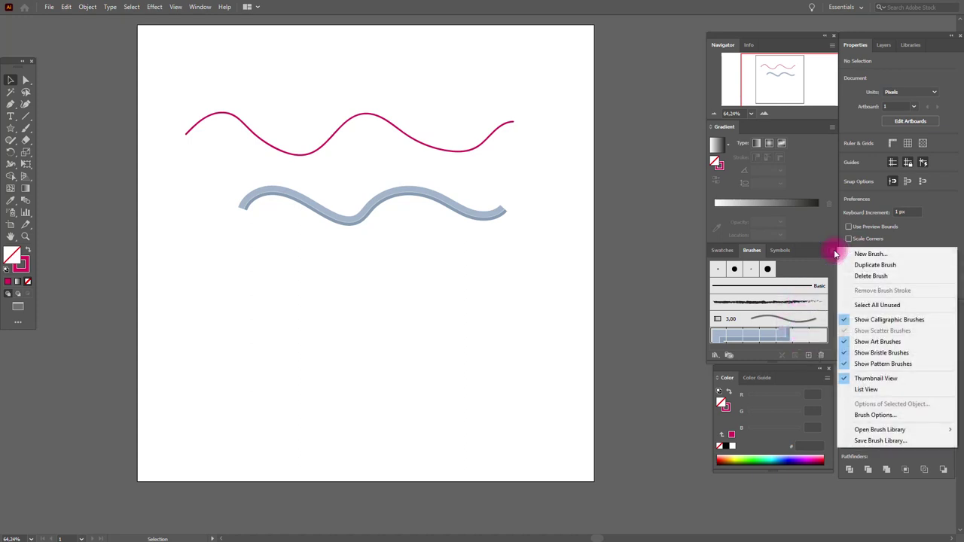
pyautogui.moveTo(939, 433)
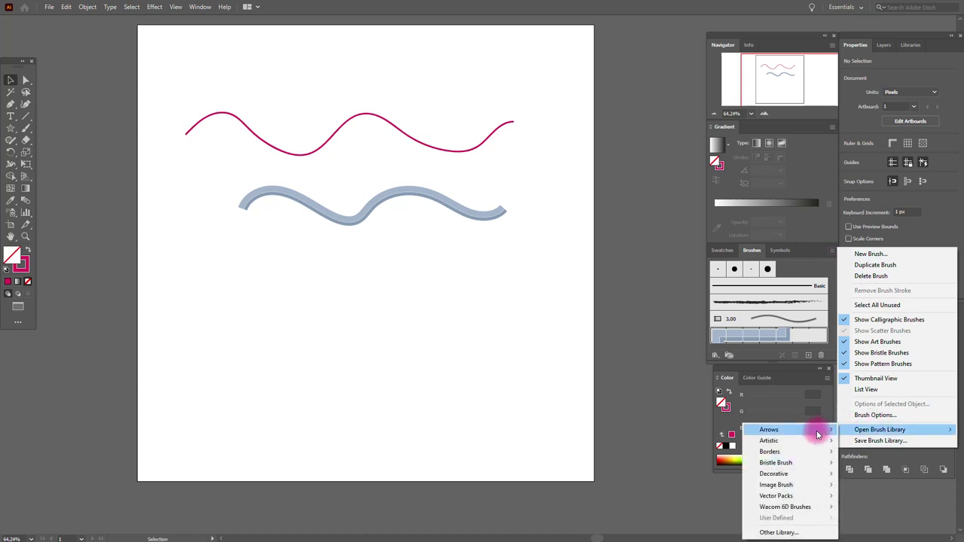
pyautogui.moveTo(815, 455)
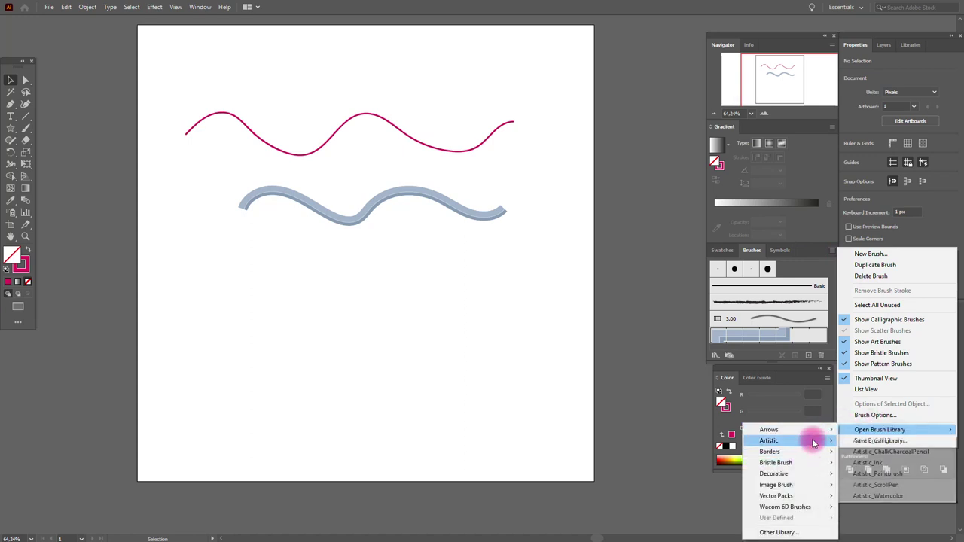
pyautogui.click(869, 464)
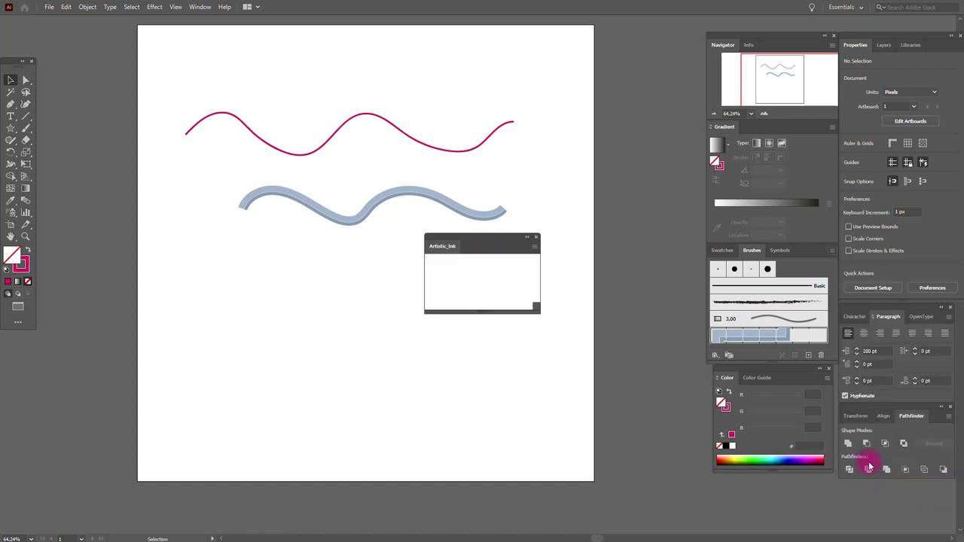
pyautogui.moveTo(497, 239); pyautogui.dragTo(656, 110)
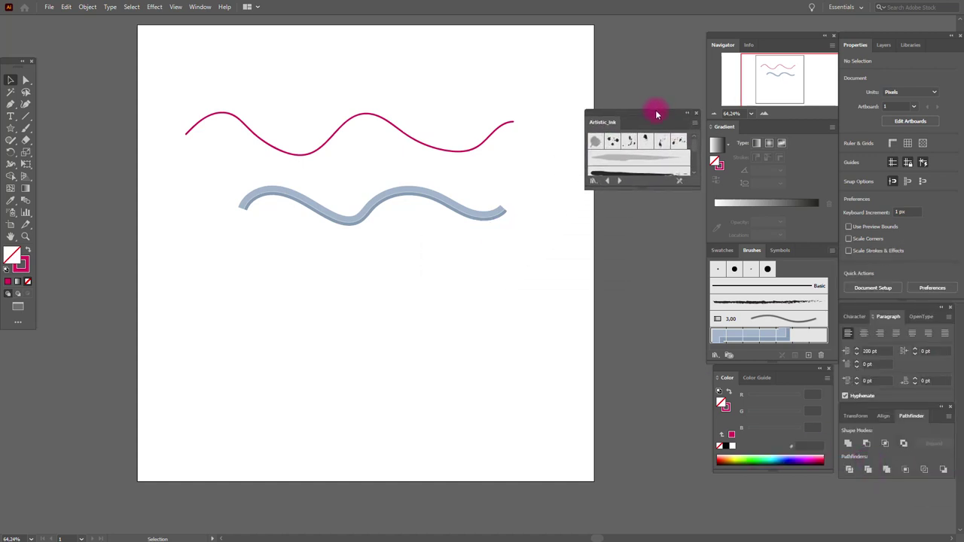
# Step: Try Artistic_Ink brushes such as Ink Spots, Ink Splash and Fountain Pen on the lower stroke
pyautogui.click(479, 218)
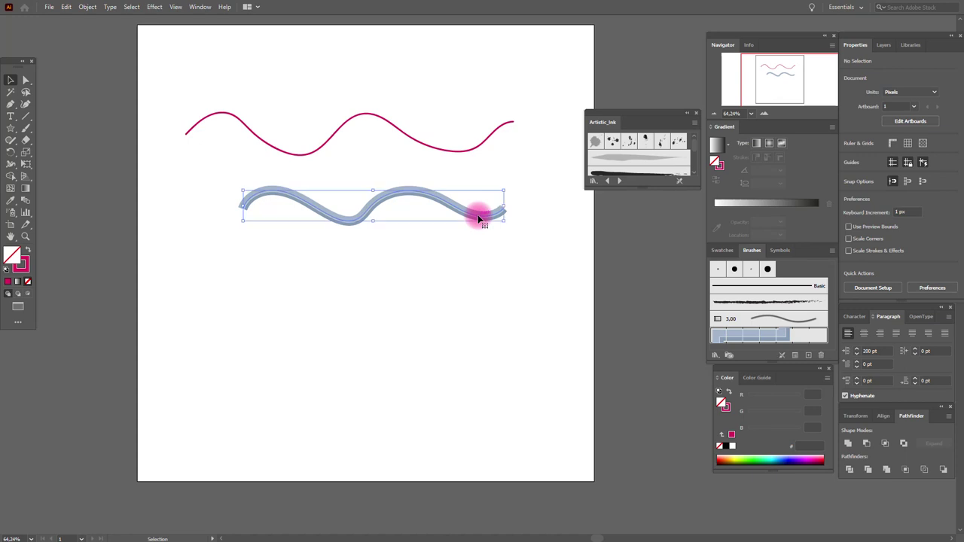
pyautogui.click(615, 145)
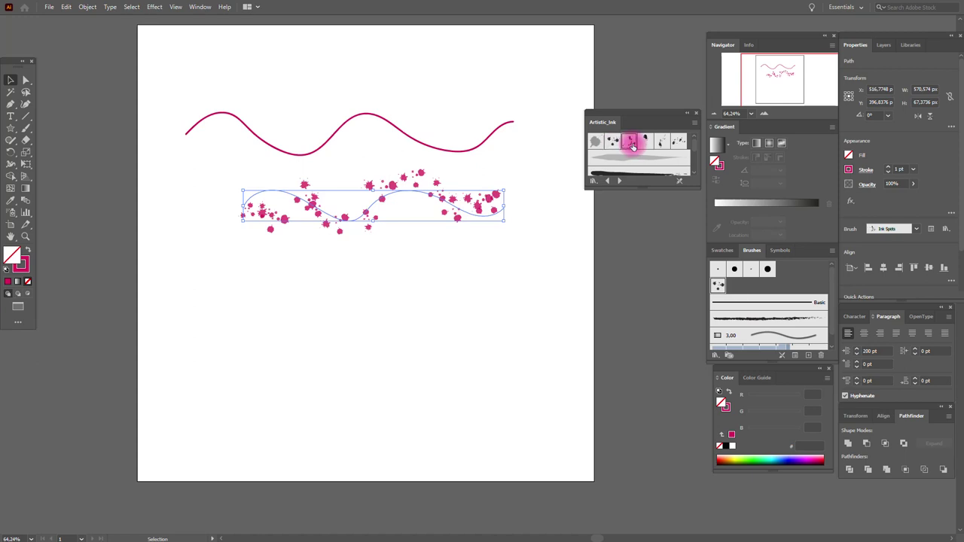
pyautogui.click(633, 146)
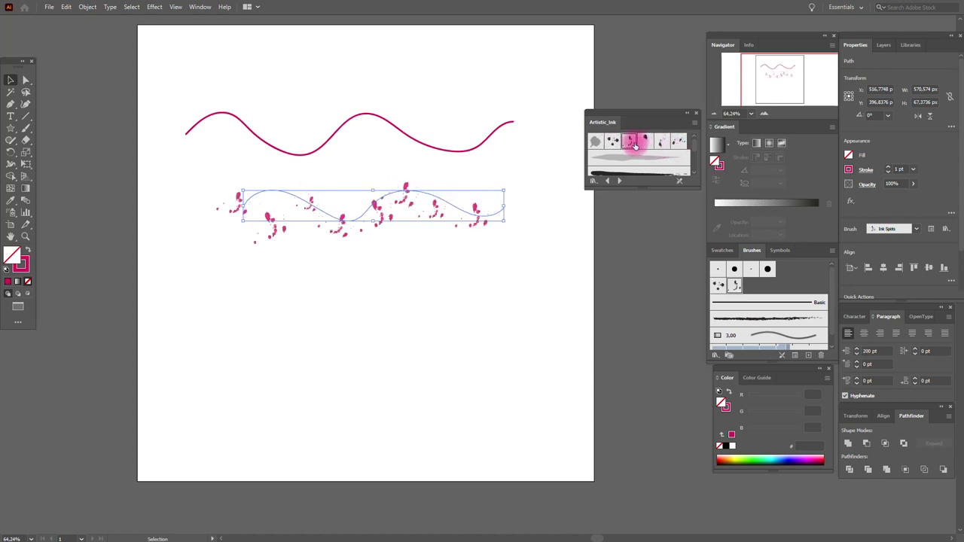
pyautogui.click(646, 142)
pyautogui.click(663, 146)
pyautogui.scroll(-3, 695, 149)
pyautogui.click(646, 153)
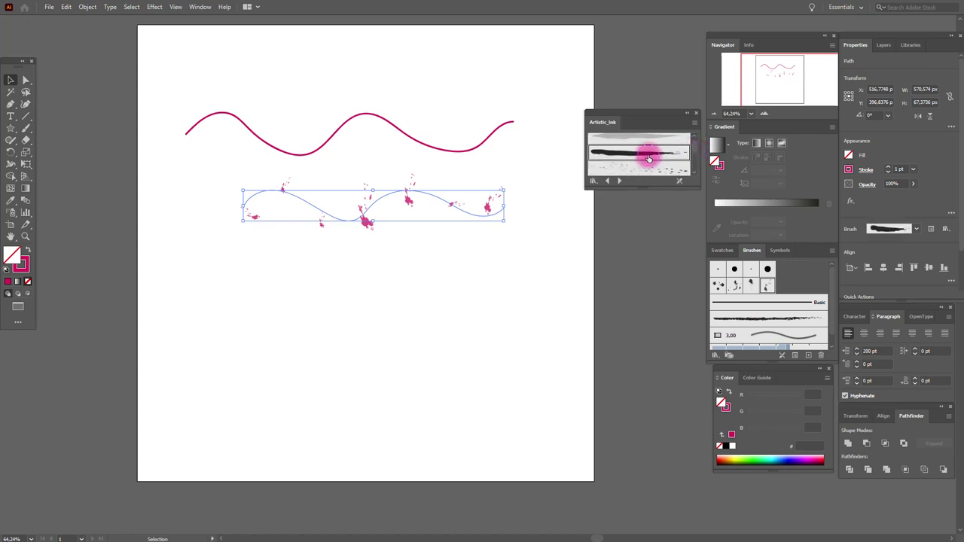
pyautogui.click(648, 166)
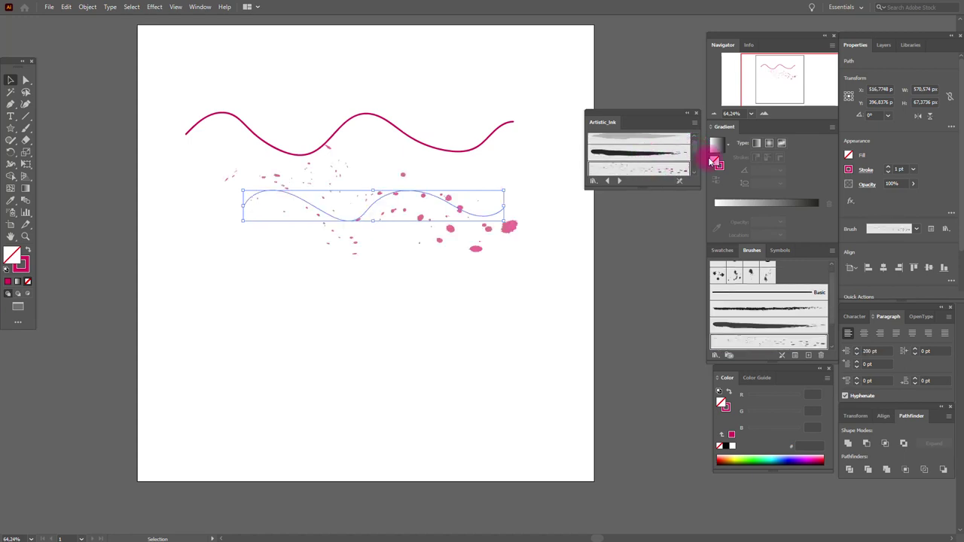
pyautogui.scroll(-3, 695, 146)
pyautogui.click(653, 151)
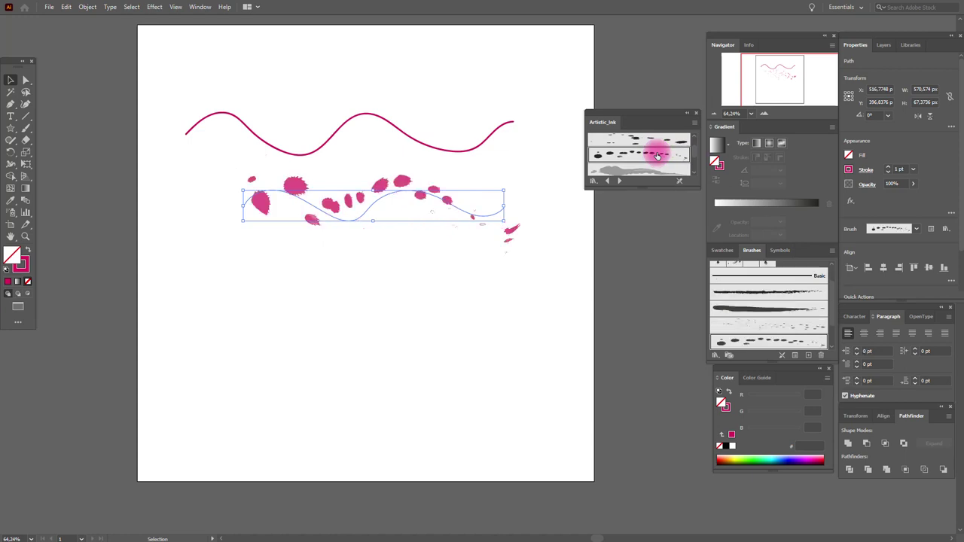
pyautogui.scroll(-3, 698, 154)
pyautogui.click(651, 150)
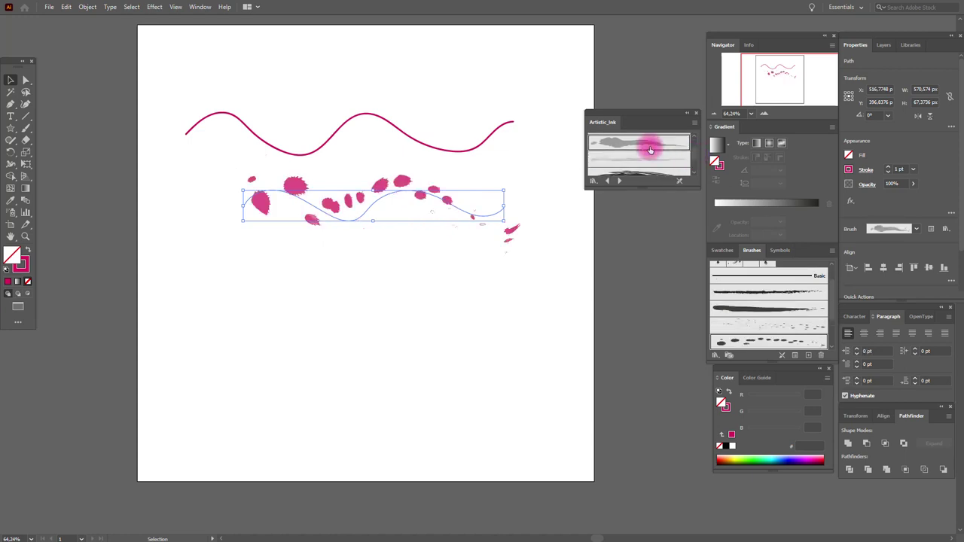
pyautogui.click(647, 158)
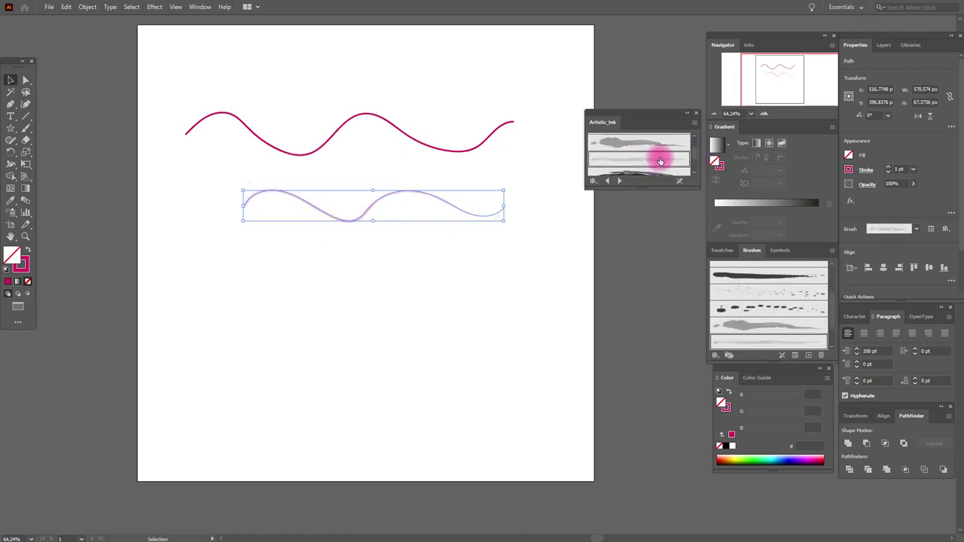
pyautogui.scroll(-3, 695, 159)
pyautogui.click(672, 151)
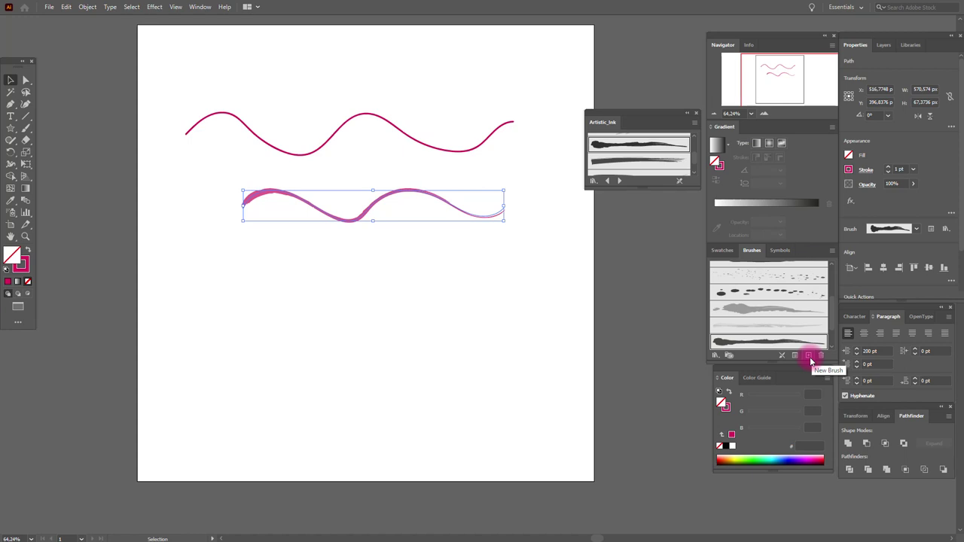
# Step: Settle on a thick tapered ink brush for the lower path, then deselect it
pyautogui.click(676, 162)
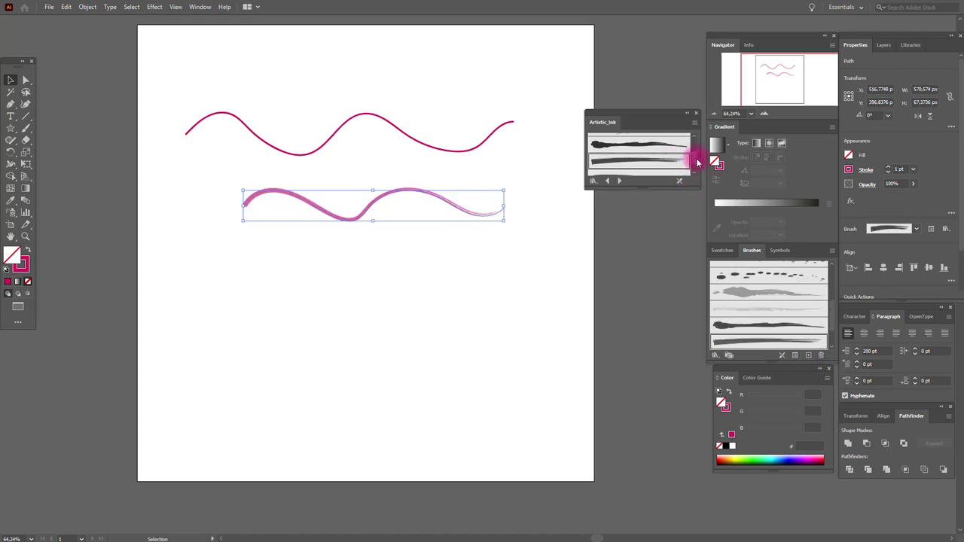
pyautogui.click(673, 160)
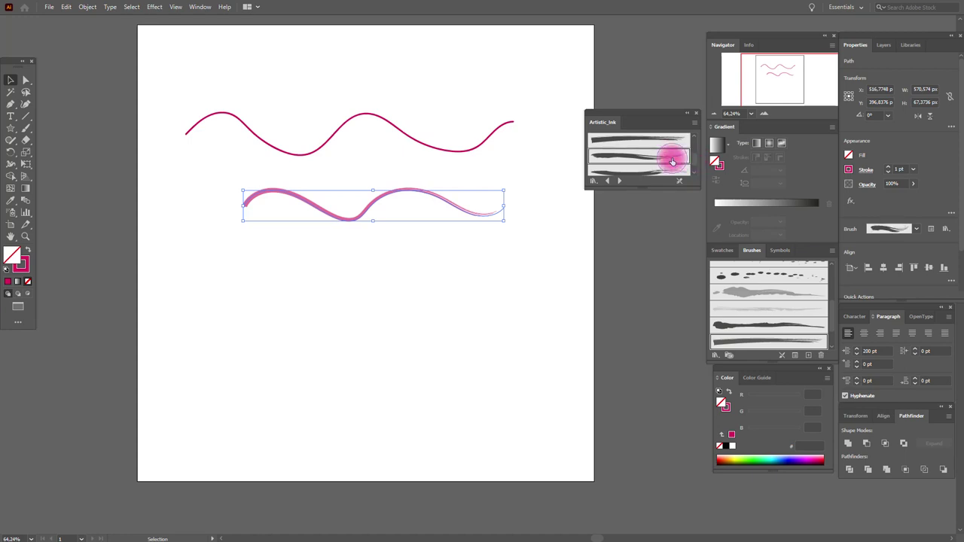
pyautogui.click(694, 155)
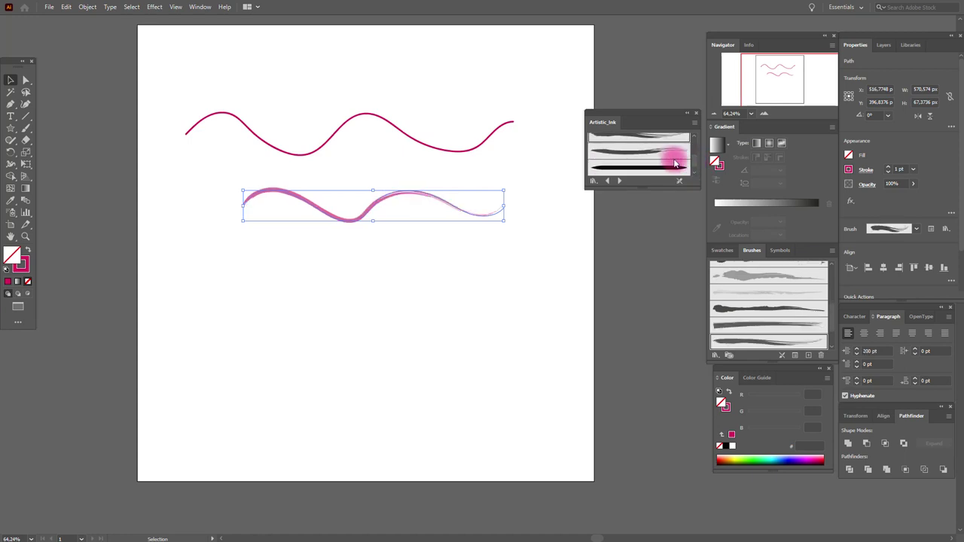
pyautogui.click(670, 162)
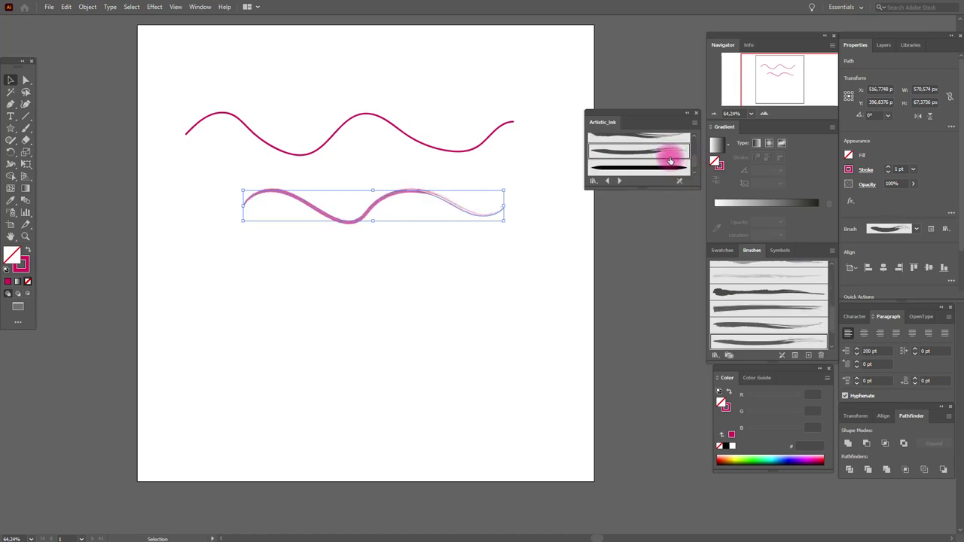
pyautogui.click(671, 162)
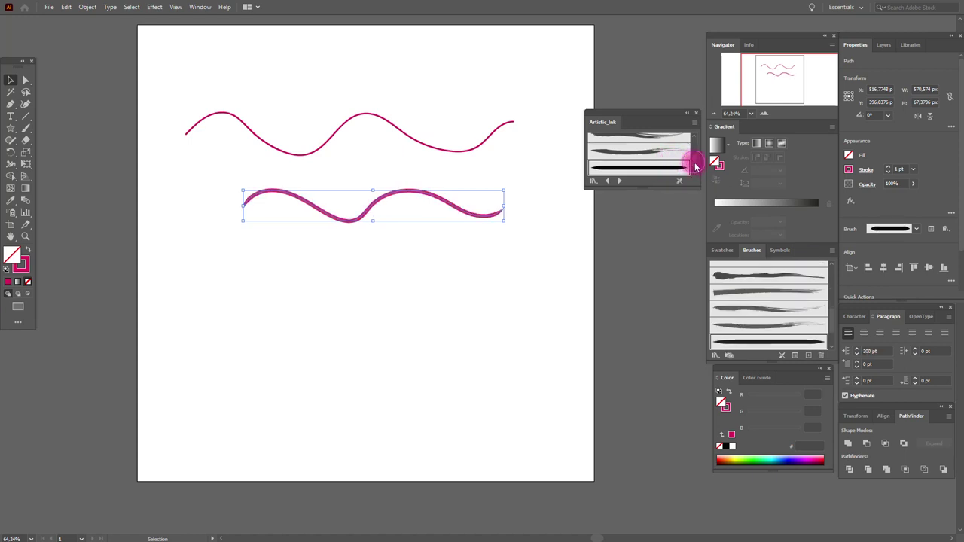
pyautogui.click(694, 167)
pyautogui.click(669, 164)
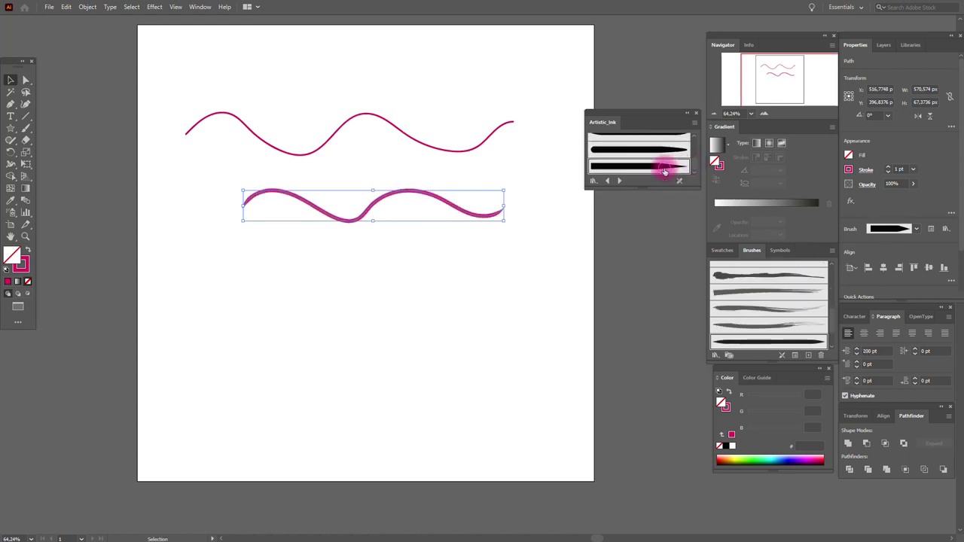
pyautogui.click(391, 104)
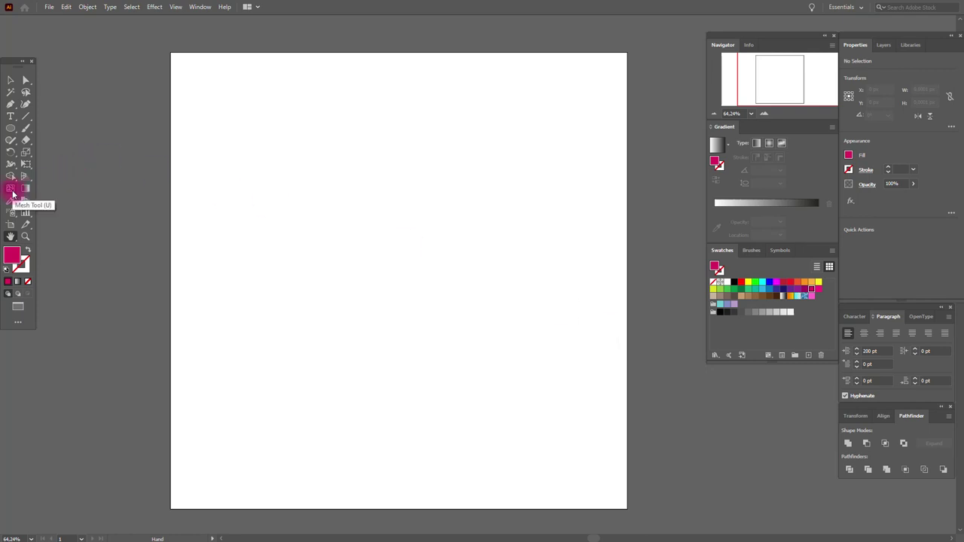
# Step: Choose the Ellipse tool and set the fill colour to light lavender
pyautogui.click(12, 194)
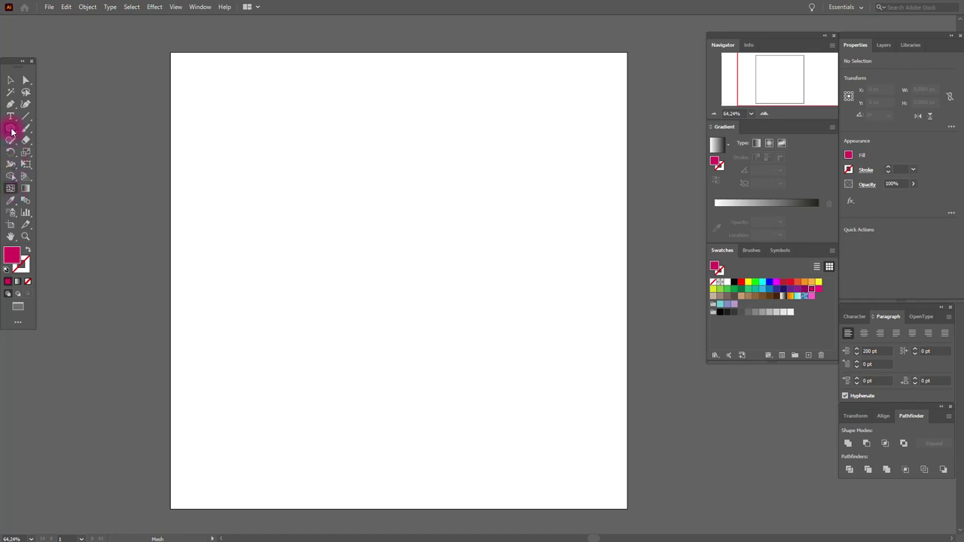
pyautogui.click(12, 132)
pyautogui.click(731, 305)
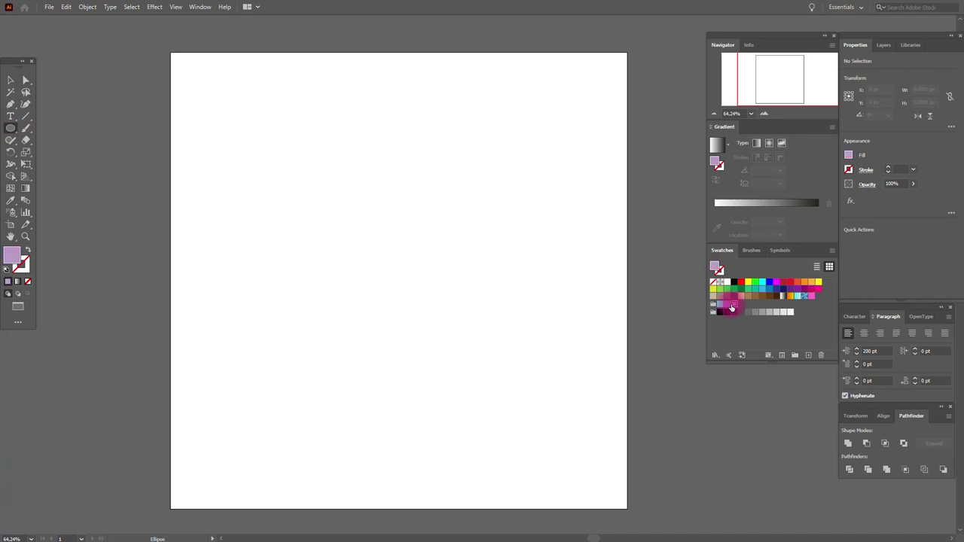
# Step: Draw a large lavender circle and move it toward the artboard centre
pyautogui.moveTo(286, 159); pyautogui.dragTo(542, 403)
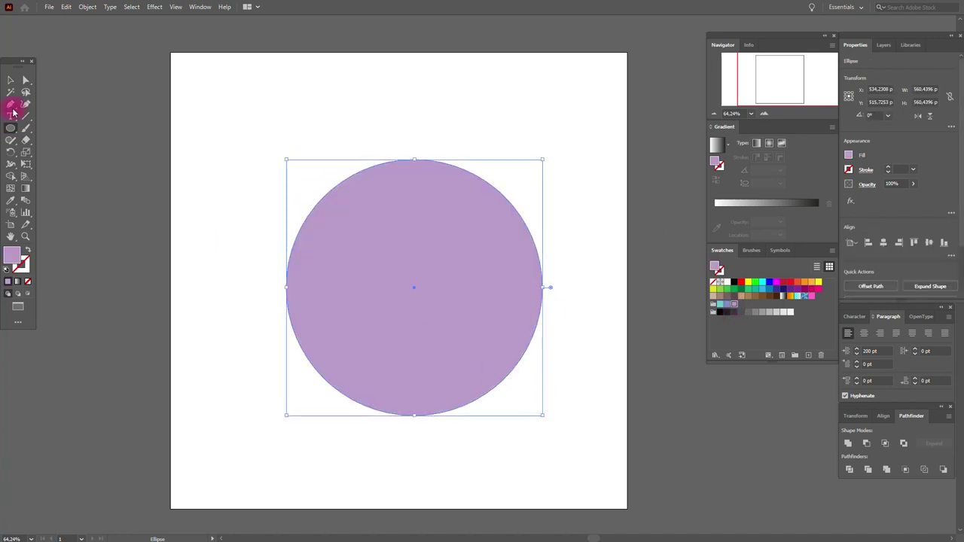
pyautogui.click(9, 80)
pyautogui.moveTo(408, 216); pyautogui.dragTo(391, 198)
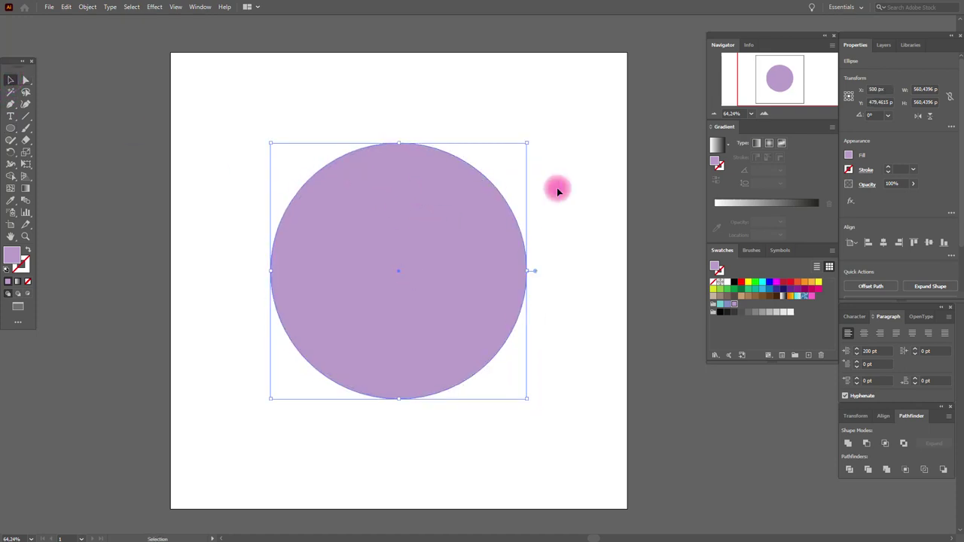
# Step: Add mesh points at the circle's centre, lower left and upper right, tinting one blue-violet
pyautogui.click(10, 190)
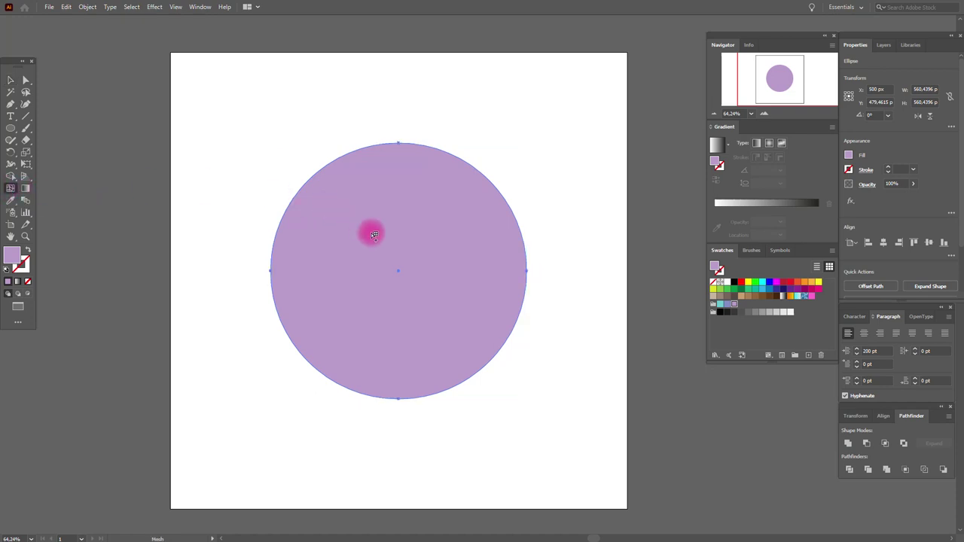
pyautogui.click(400, 273)
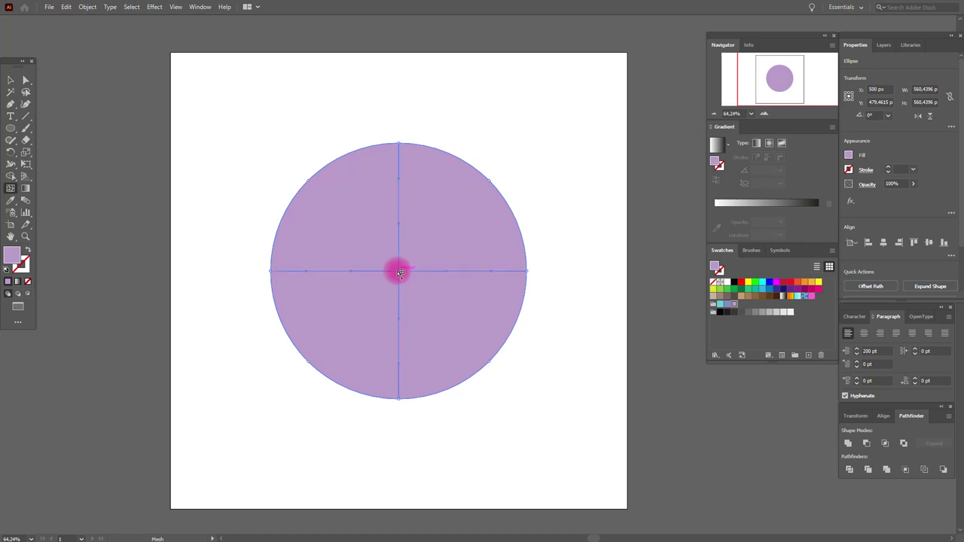
pyautogui.click(345, 328)
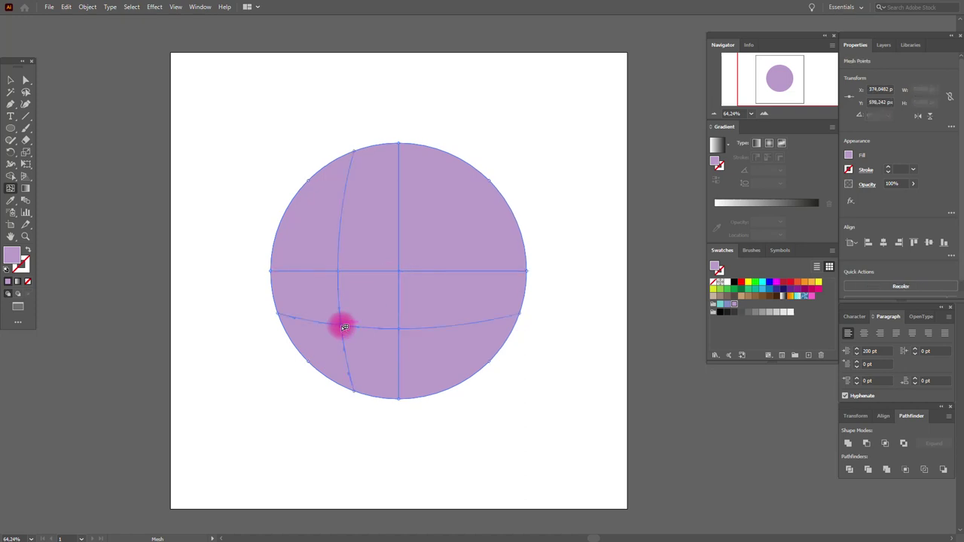
pyautogui.click(462, 216)
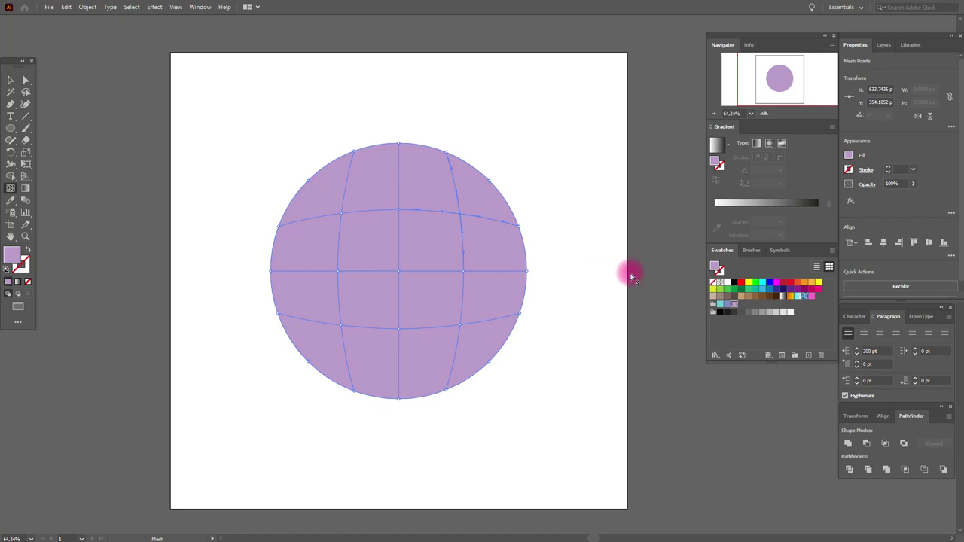
pyautogui.click(446, 156)
pyautogui.click(726, 305)
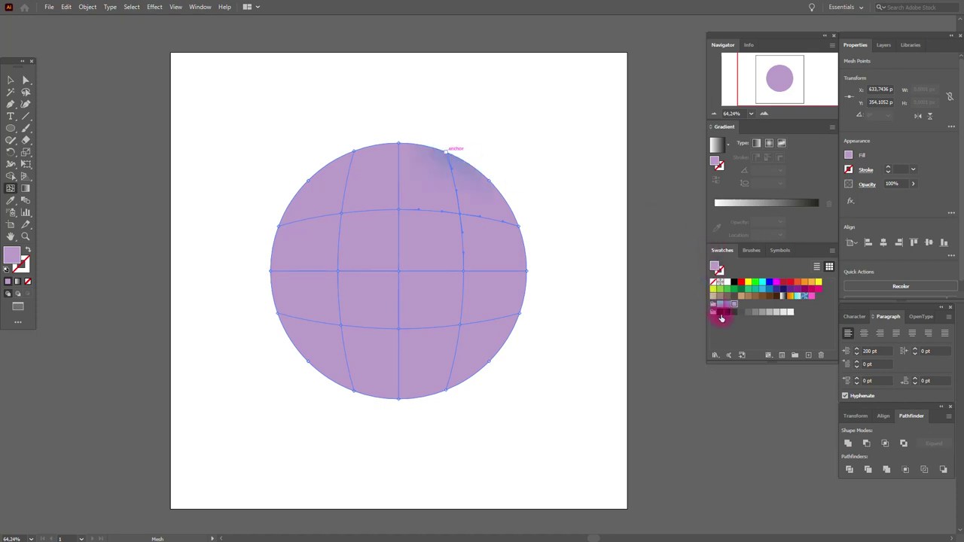
# Step: Colour the circle's bottom, lower-left and left mesh points in bluish and purple tones
pyautogui.moveTo(727, 309); pyautogui.dragTo(398, 398)
pyautogui.moveTo(730, 309); pyautogui.dragTo(275, 312)
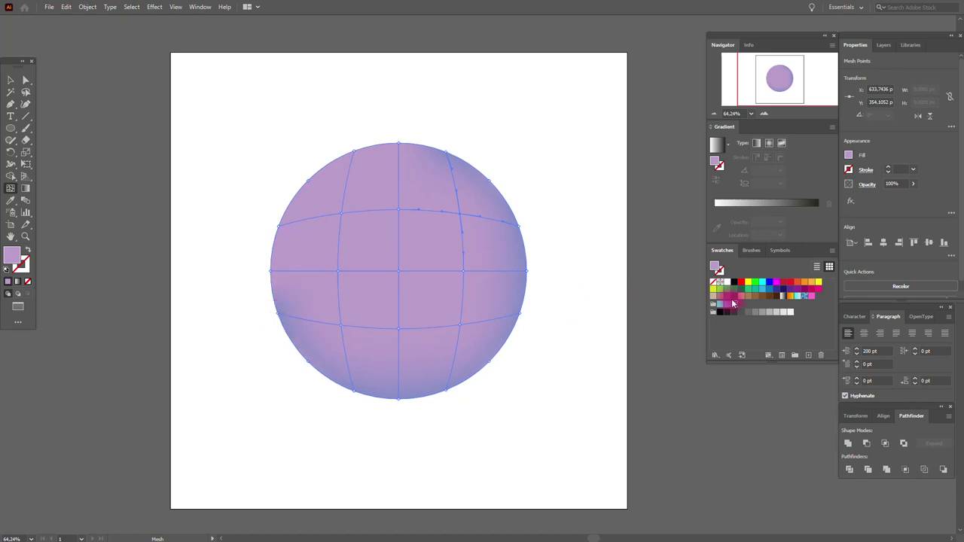
pyautogui.moveTo(728, 306); pyautogui.dragTo(271, 276)
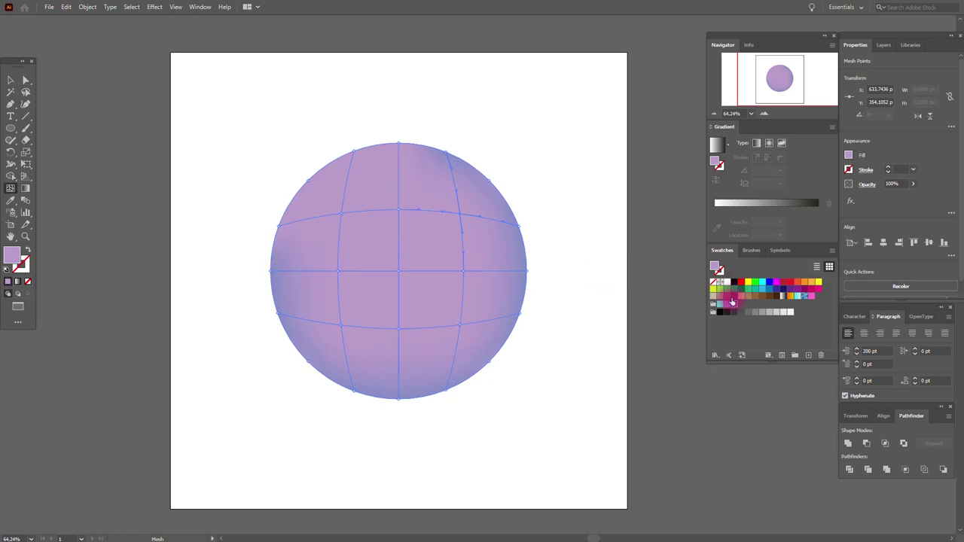
pyautogui.moveTo(728, 305); pyautogui.dragTo(309, 245)
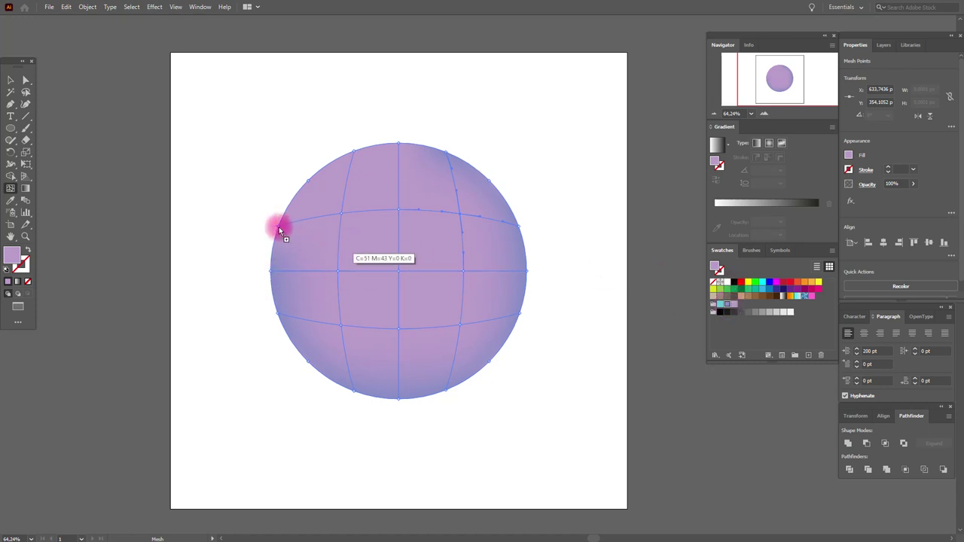
pyautogui.moveTo(279, 226); pyautogui.dragTo(278, 226)
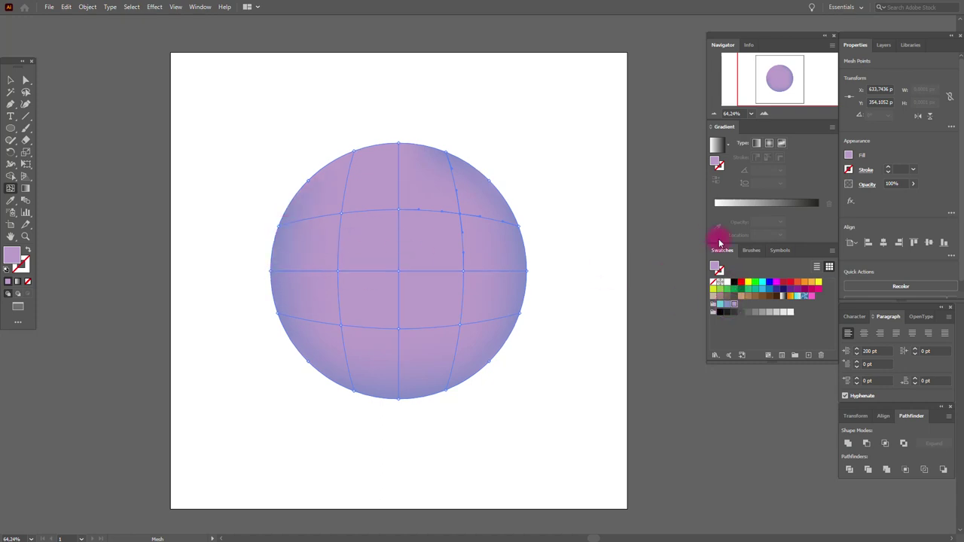
# Step: Colour the top mesh points and add a white highlight at the upper left
pyautogui.moveTo(729, 304); pyautogui.dragTo(384, 181)
pyautogui.moveTo(354, 151); pyautogui.dragTo(355, 151)
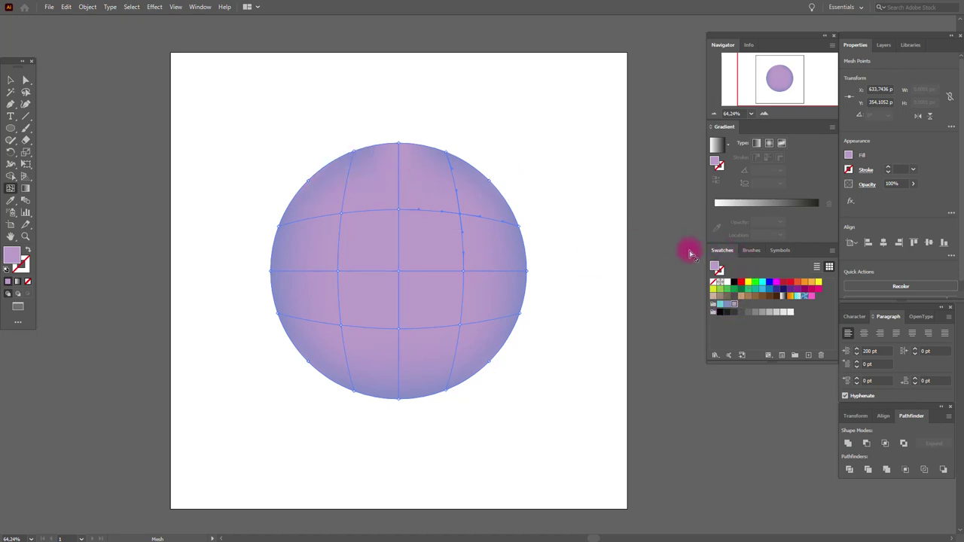
pyautogui.moveTo(728, 307); pyautogui.dragTo(577, 171)
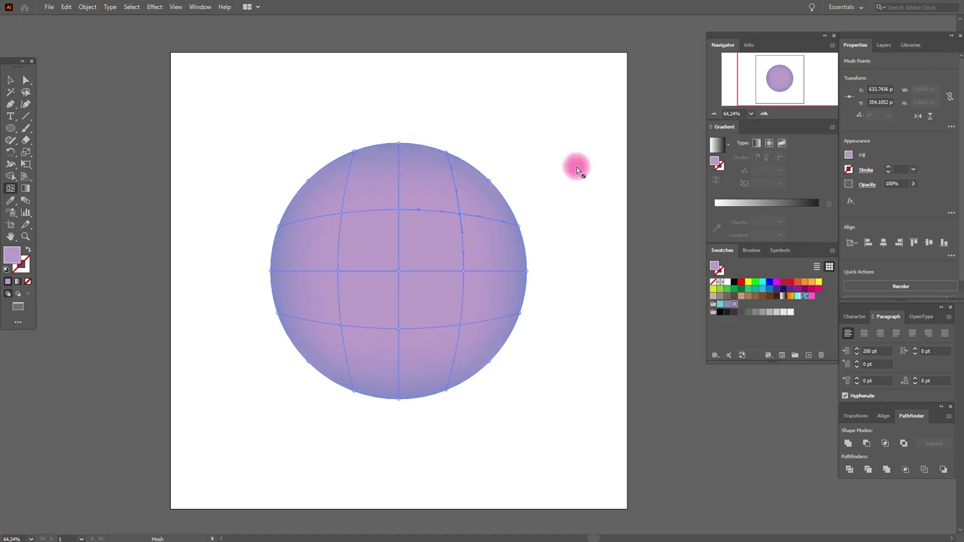
pyautogui.moveTo(577, 170); pyautogui.dragTo(435, 235)
pyautogui.moveTo(341, 217); pyautogui.dragTo(341, 217)
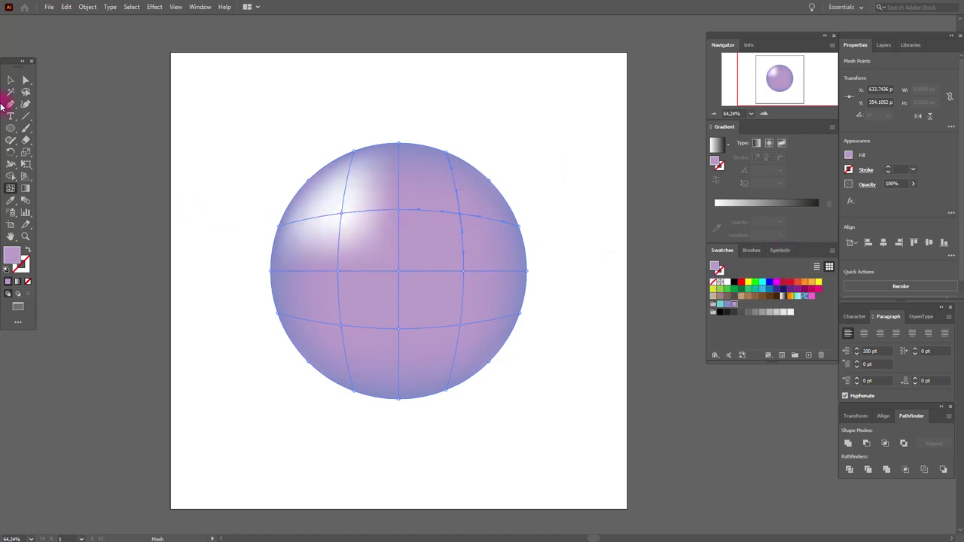
pyautogui.click(11, 81)
# Step: Add a white highlight at the mesh sphere's lower-right point
pyautogui.click(273, 111)
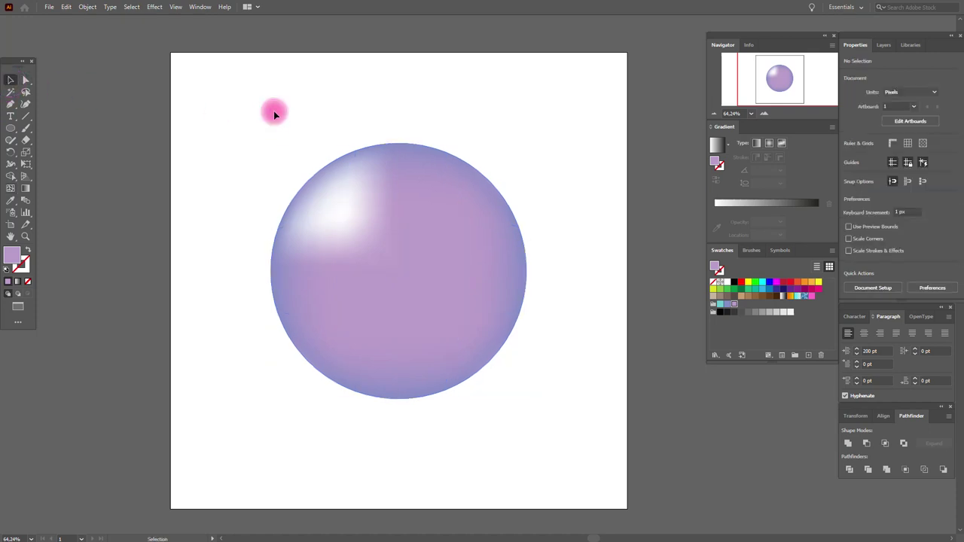
pyautogui.click(437, 273)
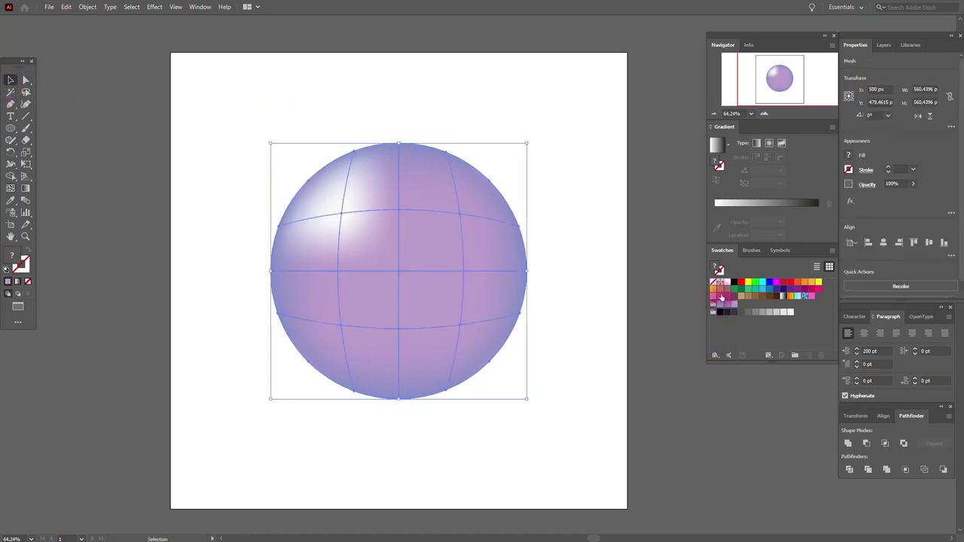
pyautogui.moveTo(732, 281); pyautogui.dragTo(459, 327)
pyautogui.moveTo(730, 326); pyautogui.dragTo(459, 327)
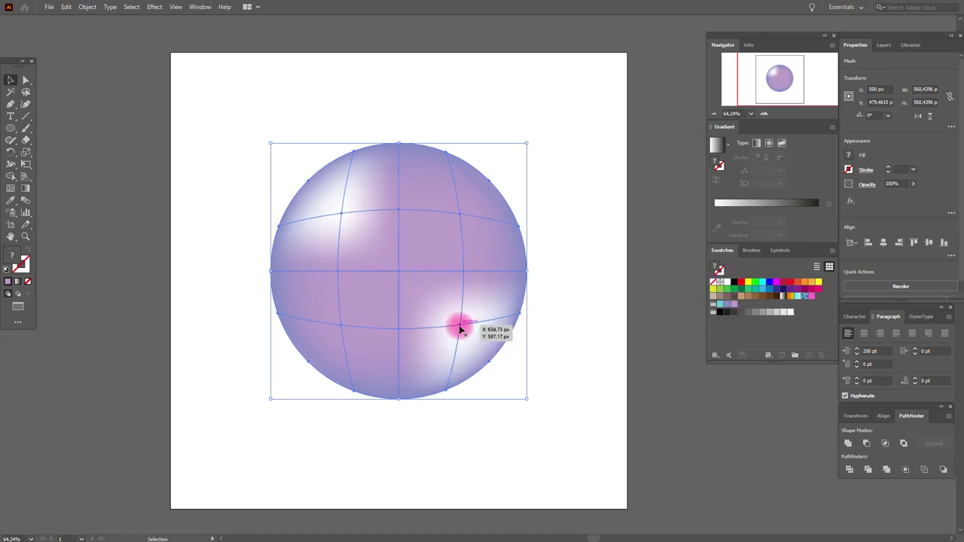
pyautogui.click(577, 326)
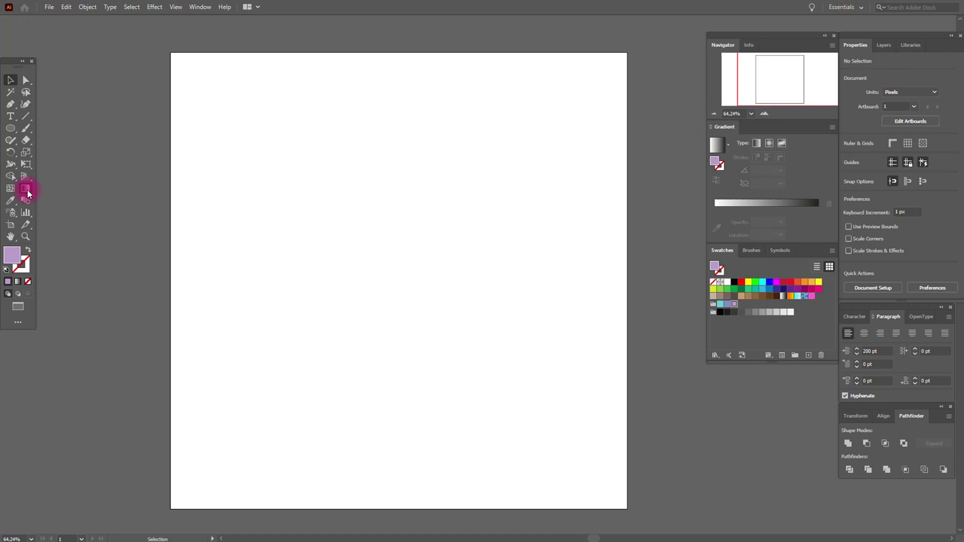
pyautogui.click(11, 129)
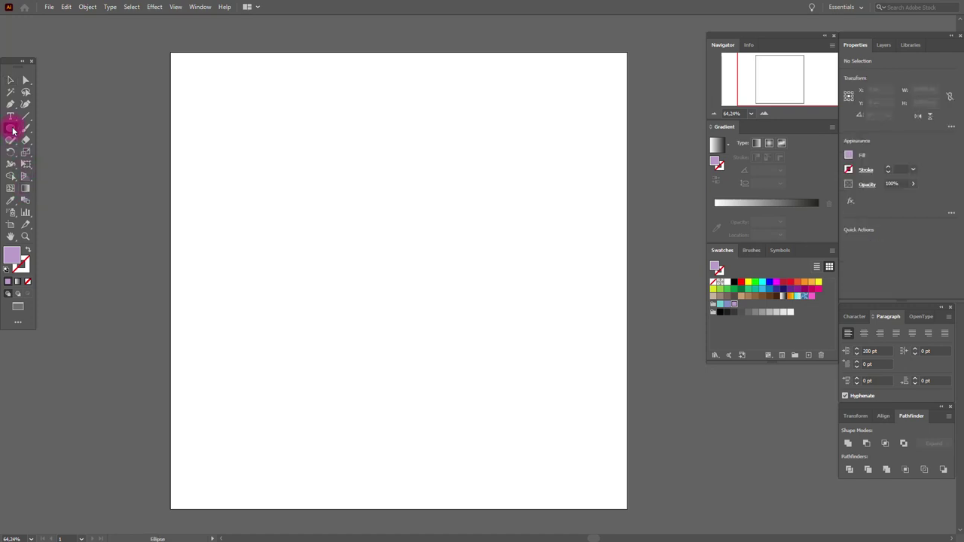
# Step: Draw a square with the Rectangle tool and fill it with a radial gradient
pyautogui.moveTo(13, 131); pyautogui.dragTo(60, 128)
pyautogui.moveTo(277, 131); pyautogui.dragTo(507, 368)
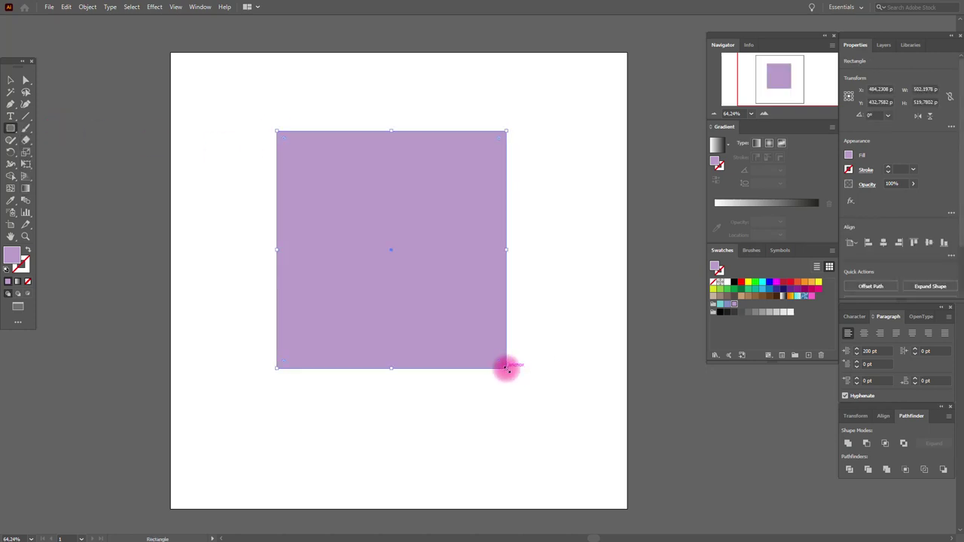
pyautogui.click(720, 149)
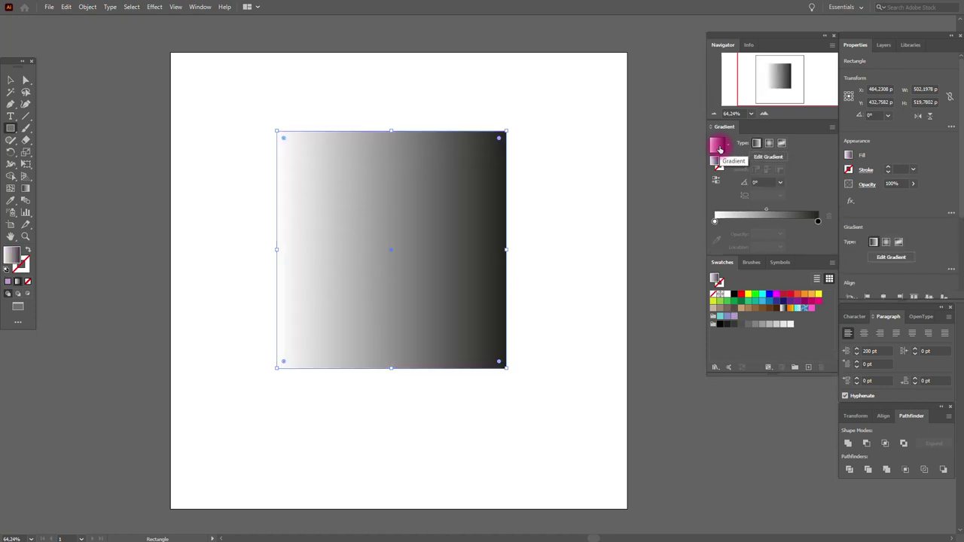
pyautogui.click(770, 147)
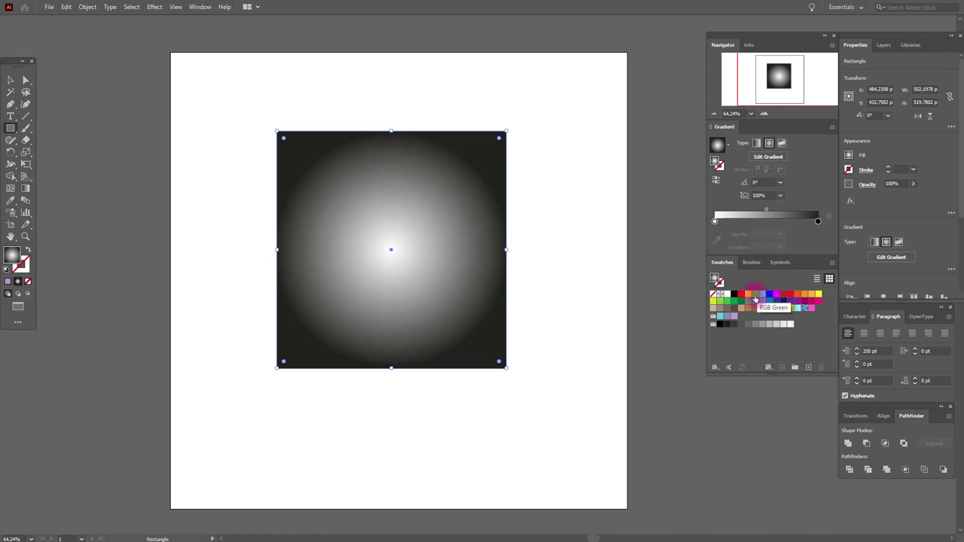
# Step: Colour the gradient yellow at the centre and pink outside, then make it linear
pyautogui.click(717, 223)
pyautogui.moveTo(816, 229); pyautogui.dragTo(819, 220)
pyautogui.moveTo(814, 308); pyautogui.dragTo(822, 226)
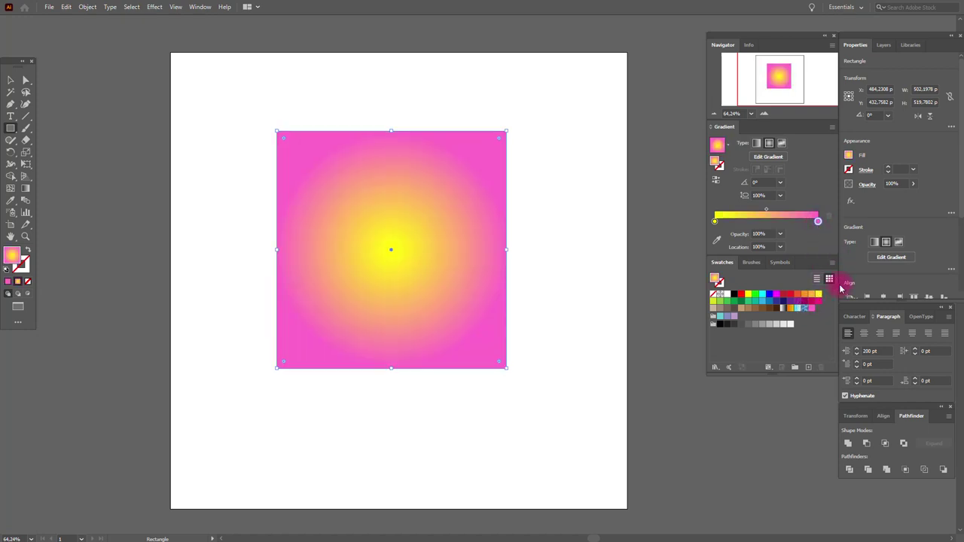
pyautogui.click(757, 144)
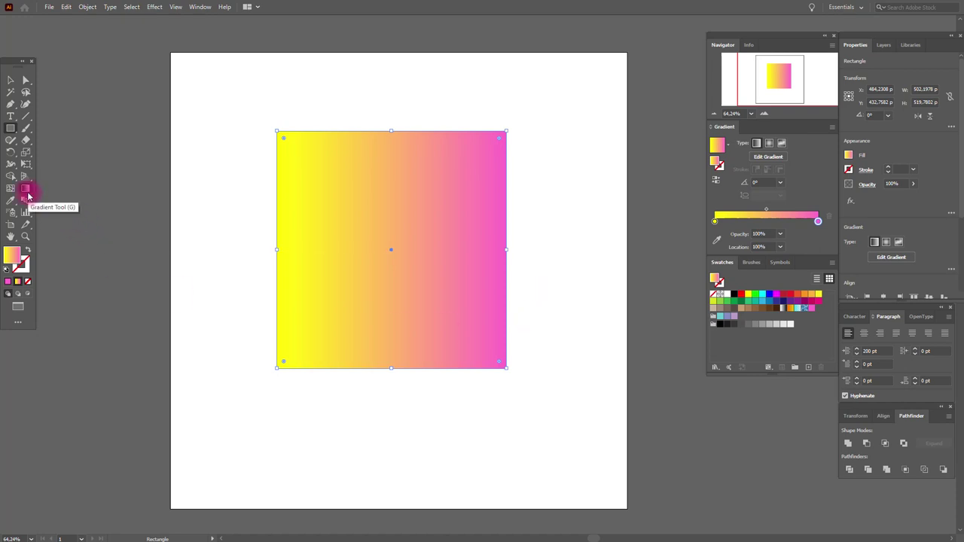
pyautogui.click(26, 190)
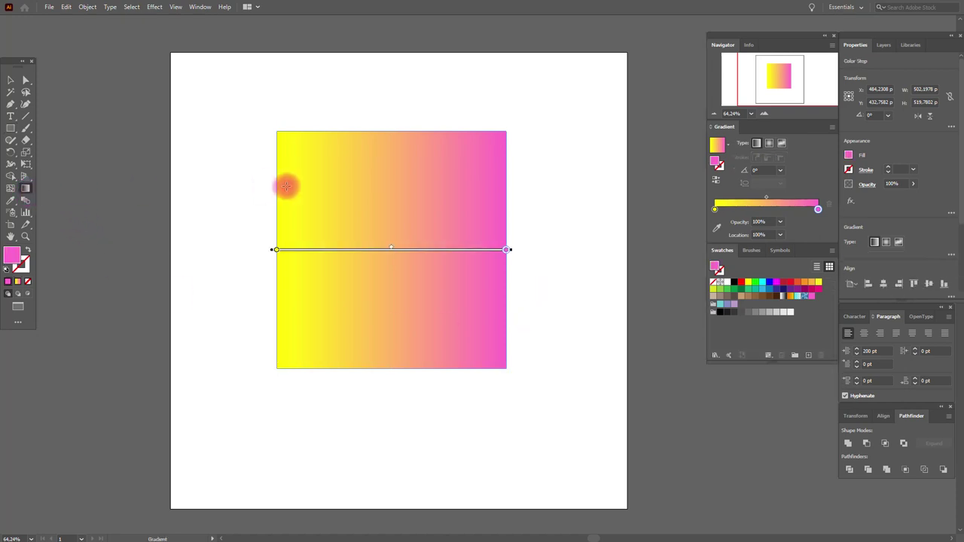
# Step: Aim the linear gradient diagonally across the square and shift the midpoint to show more pink
pyautogui.moveTo(263, 127); pyautogui.dragTo(490, 388)
pyautogui.moveTo(534, 88); pyautogui.dragTo(339, 224)
pyautogui.moveTo(384, 183)
pyautogui.mouseDown()
pyautogui.moveTo(237, 338)
pyautogui.moveTo(291, 265)
pyautogui.mouseUp()
pyautogui.moveTo(558, 111); pyautogui.dragTo(293, 327)
pyautogui.click(785, 201)
pyautogui.moveTo(767, 197); pyautogui.dragTo(789, 200)
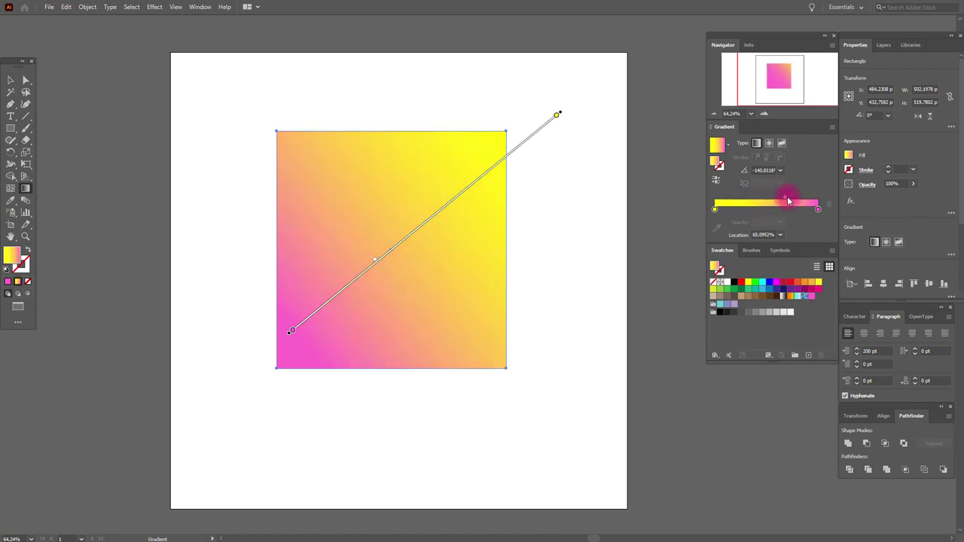
# Step: Switch back to a radial gradient and enlarge its yellow centre to a 108.0197% aspect ratio
pyautogui.click(769, 147)
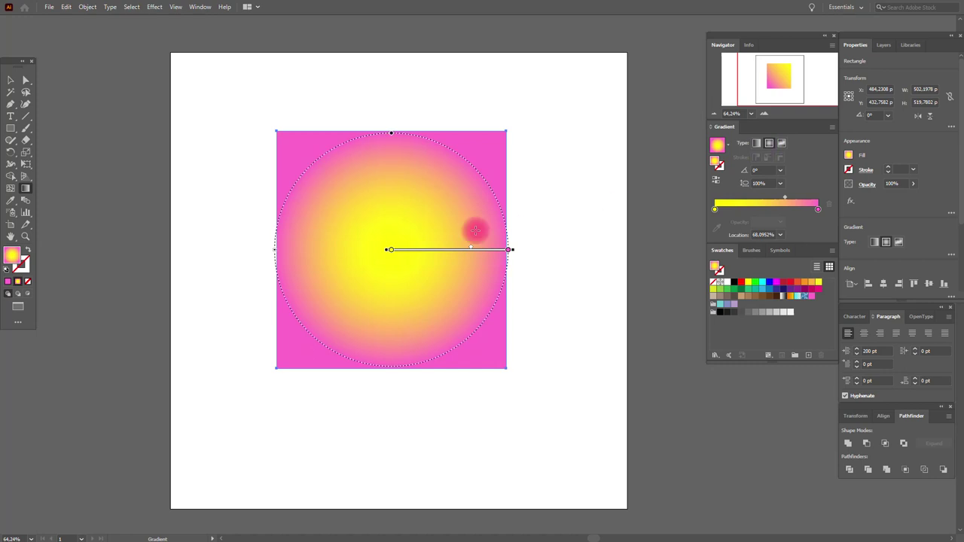
pyautogui.moveTo(275, 250); pyautogui.dragTo(245, 261)
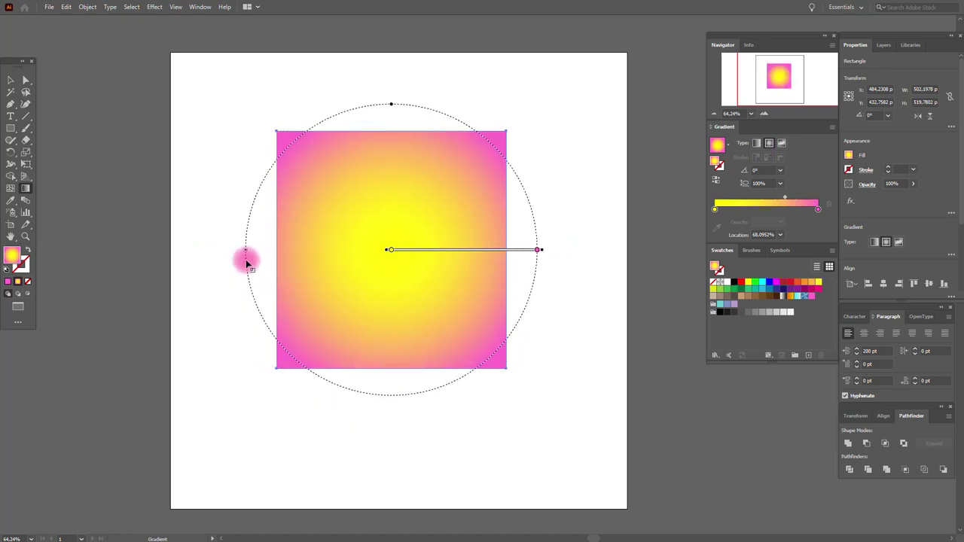
pyautogui.moveTo(391, 109)
pyautogui.mouseDown()
pyautogui.moveTo(383, 30)
pyautogui.moveTo(387, 125)
pyautogui.moveTo(399, 40)
pyautogui.moveTo(391, 92)
pyautogui.mouseUp()
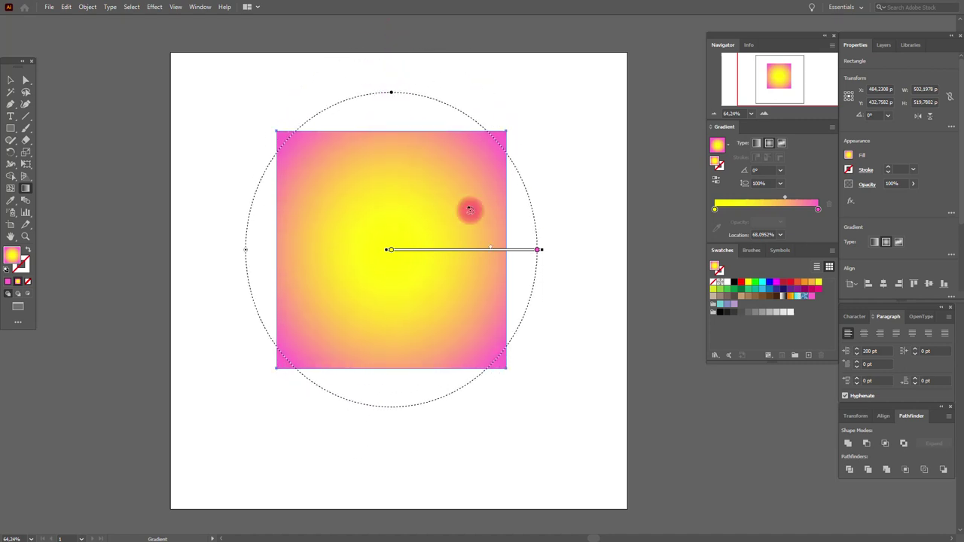
pyautogui.moveTo(491, 250)
pyautogui.mouseDown()
pyautogui.moveTo(442, 252)
pyautogui.moveTo(500, 251)
pyautogui.moveTo(460, 252)
pyautogui.moveTo(487, 256)
pyautogui.mouseUp()
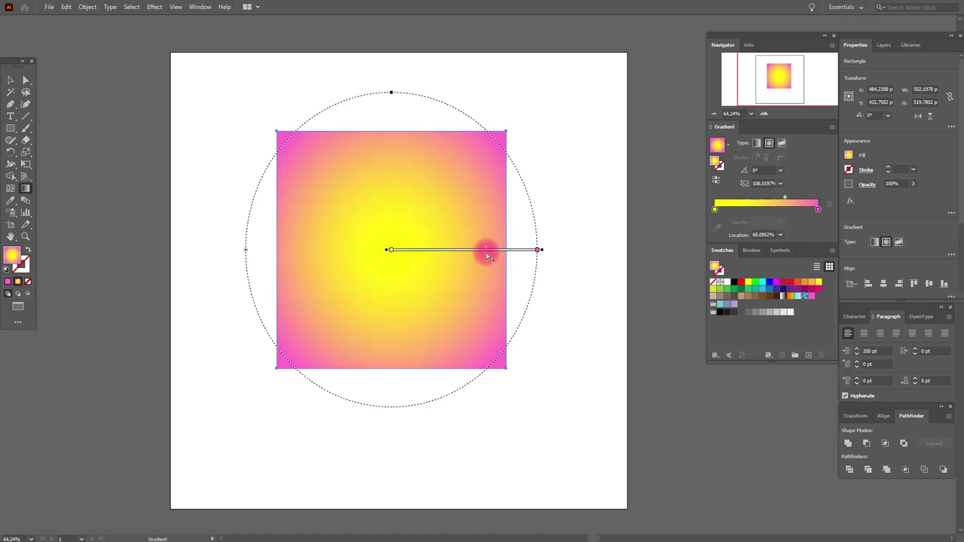
pyautogui.click(10, 80)
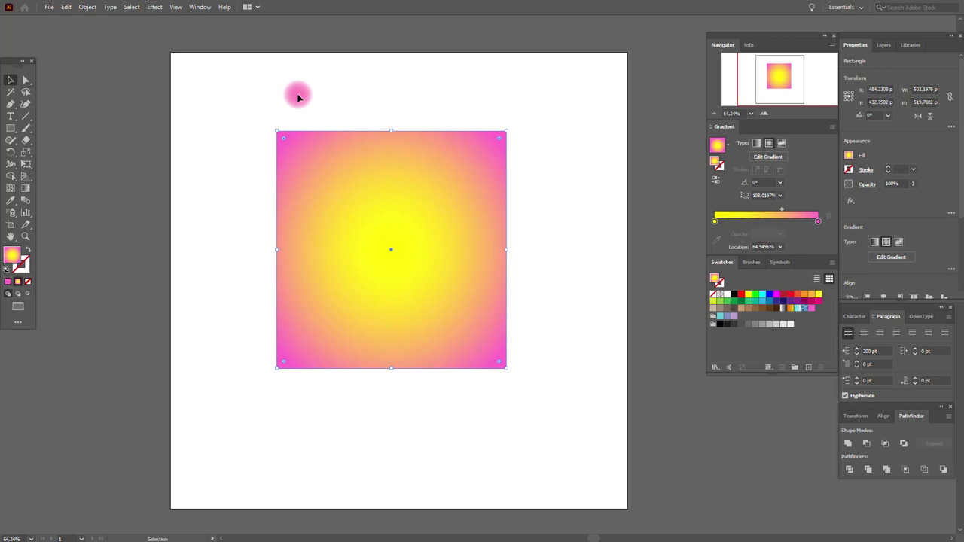
# Step: Apply a freeform gradient with pink, cyan, green and yellow corner points
pyautogui.click(783, 145)
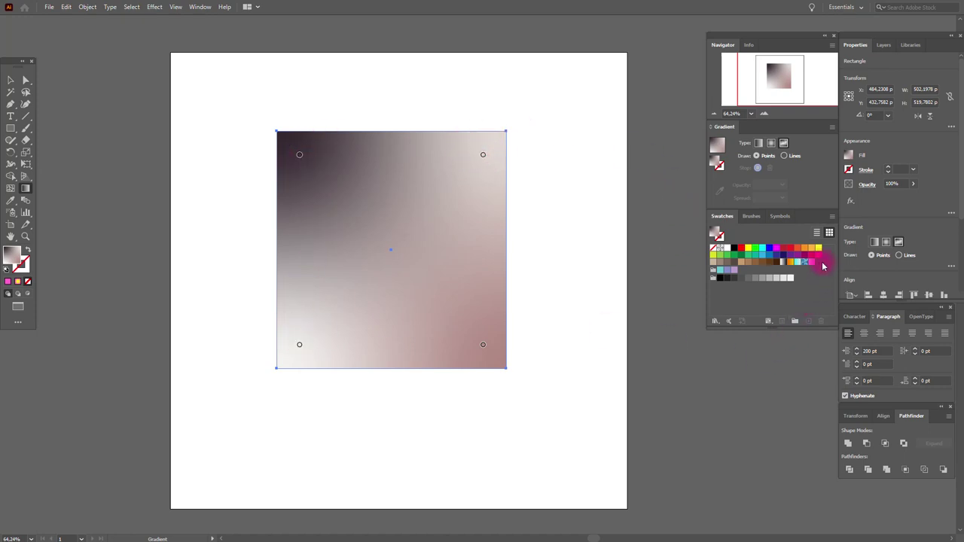
pyautogui.moveTo(811, 261); pyautogui.dragTo(299, 162)
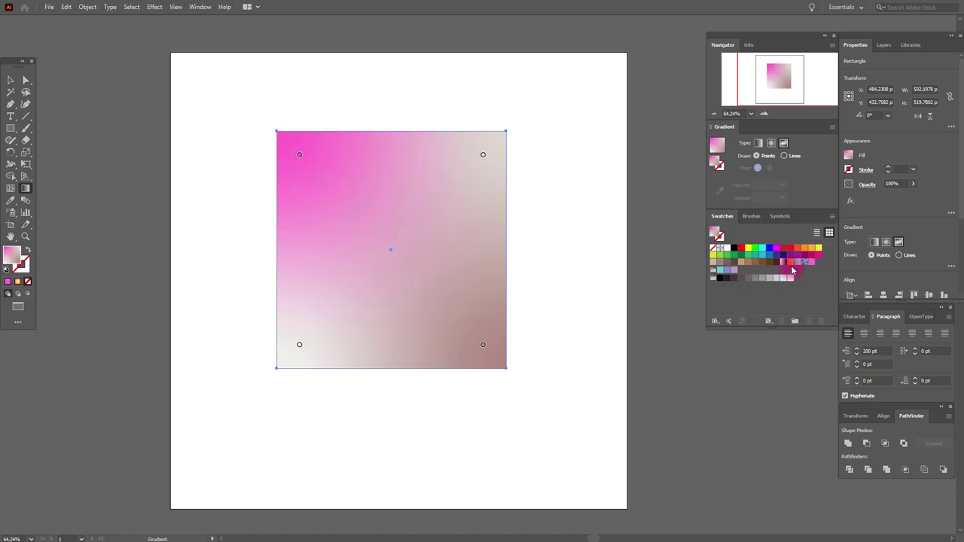
pyautogui.moveTo(763, 247); pyautogui.dragTo(489, 159)
pyautogui.moveTo(758, 261); pyautogui.dragTo(490, 340)
pyautogui.moveTo(817, 248); pyautogui.dragTo(300, 344)
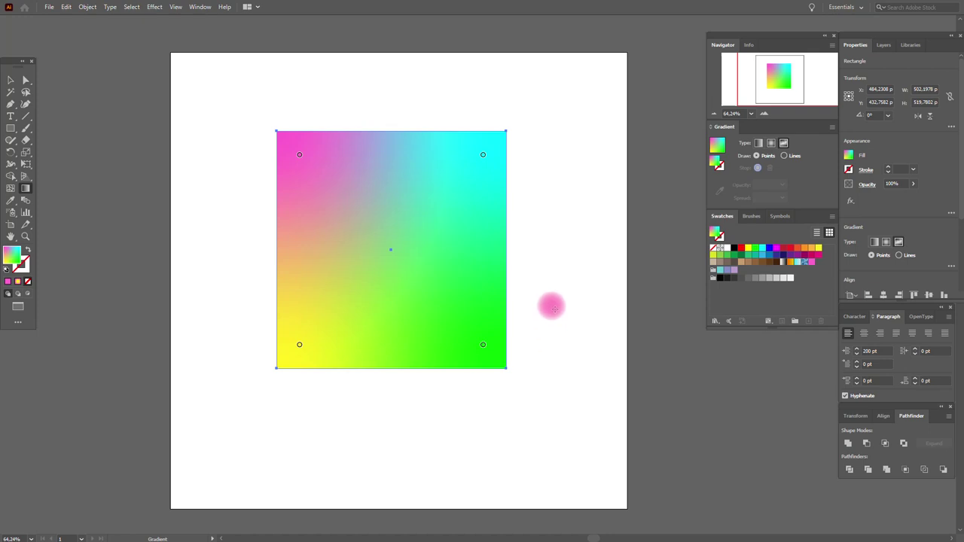
# Step: Add interior gradient points, colouring the top-middle green and bottom-middle pink, then deselect
pyautogui.click(483, 241)
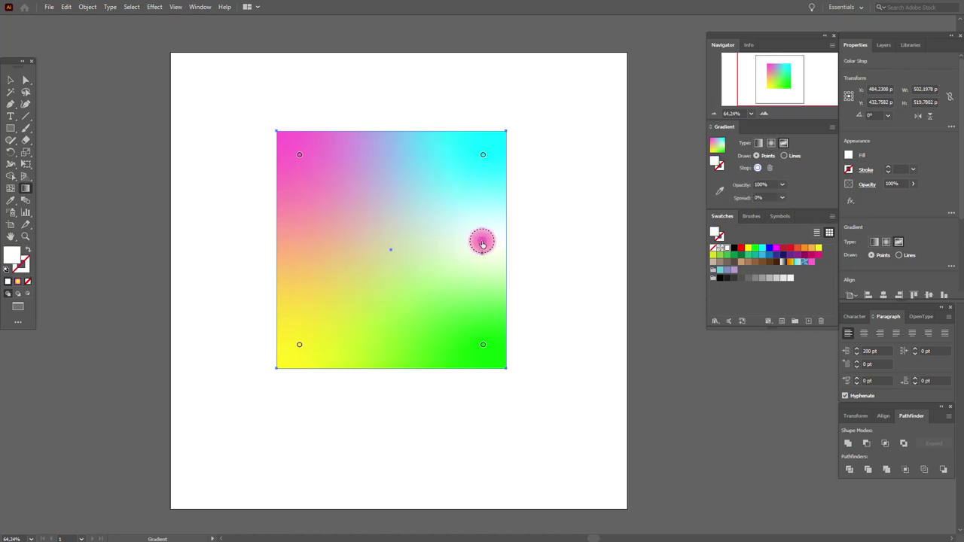
pyautogui.click(392, 177)
pyautogui.moveTo(336, 254); pyautogui.dragTo(315, 273)
pyautogui.moveTo(396, 317); pyautogui.dragTo(410, 318)
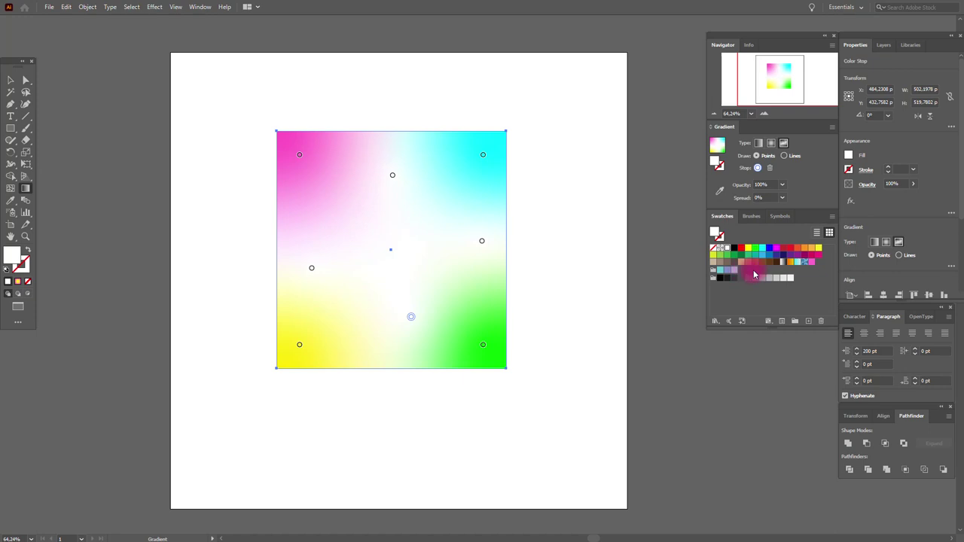
pyautogui.moveTo(756, 247); pyautogui.dragTo(392, 175)
pyautogui.moveTo(812, 262); pyautogui.dragTo(412, 317)
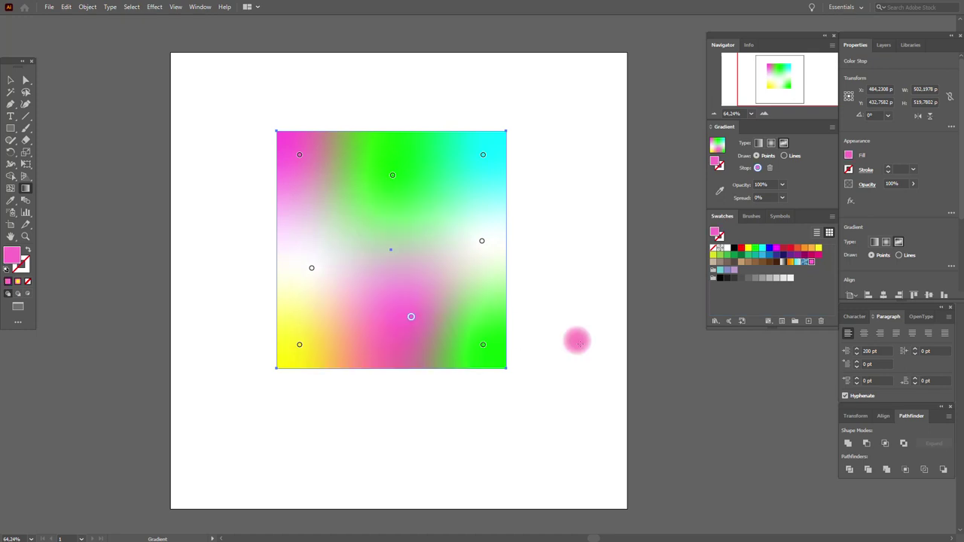
pyautogui.click(11, 80)
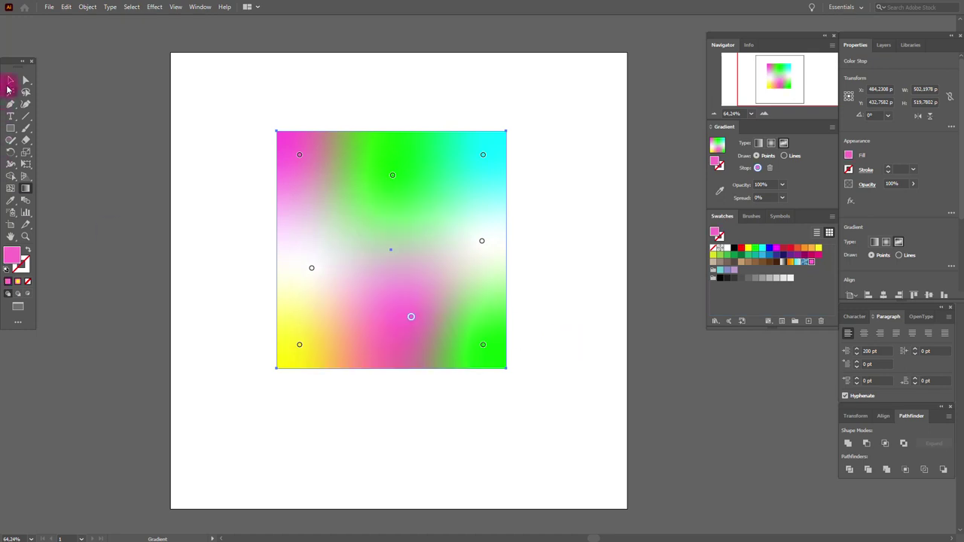
pyautogui.click(222, 113)
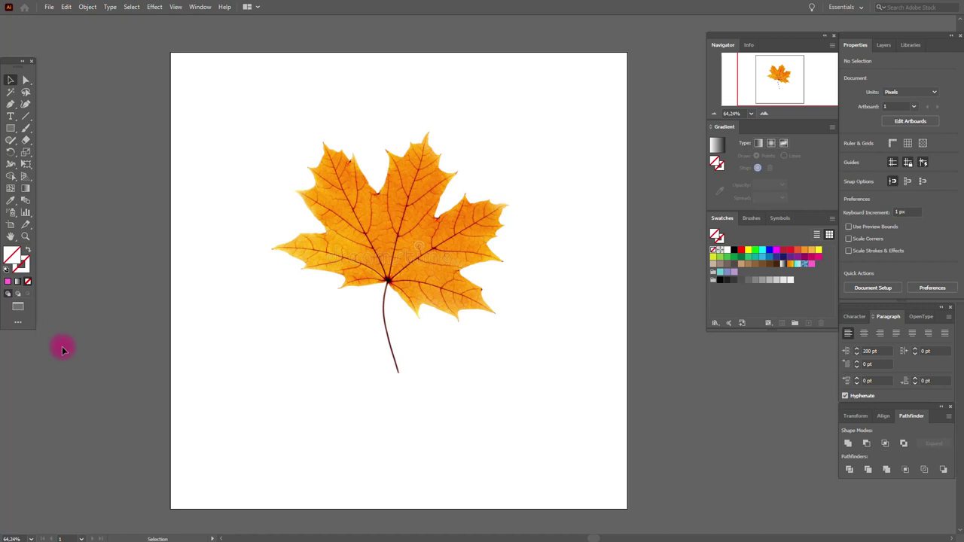
# Step: Select the maple leaf photo on the artboard, then deselect it
pyautogui.click(409, 378)
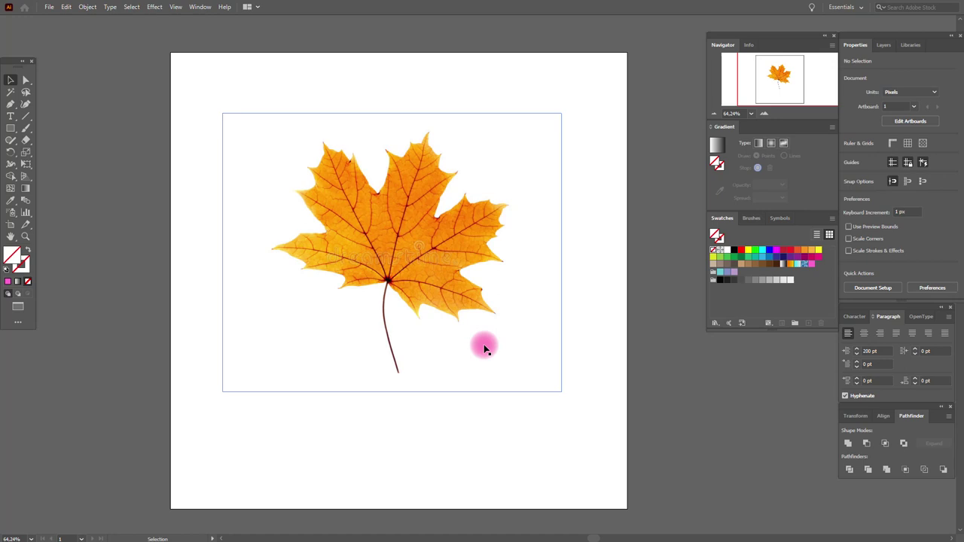
pyautogui.click(108, 223)
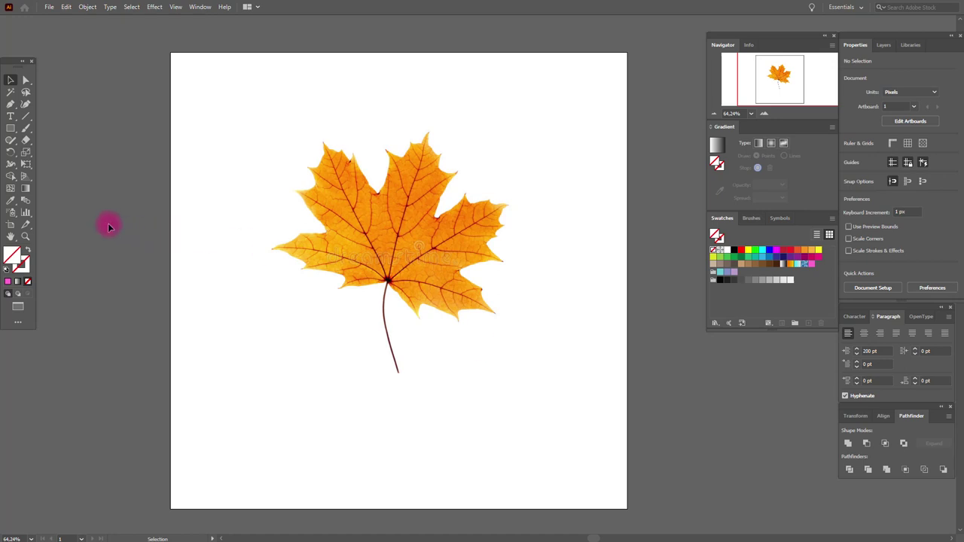
# Step: Eyedrop the leaf's golden yellow, save it as a new swatch, then sample a deeper orange
pyautogui.click(11, 203)
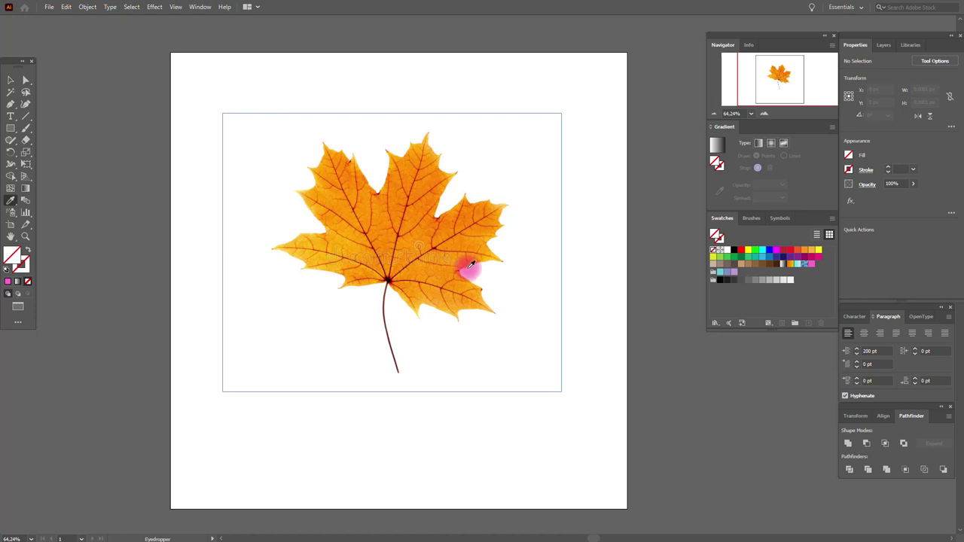
pyautogui.click(290, 242)
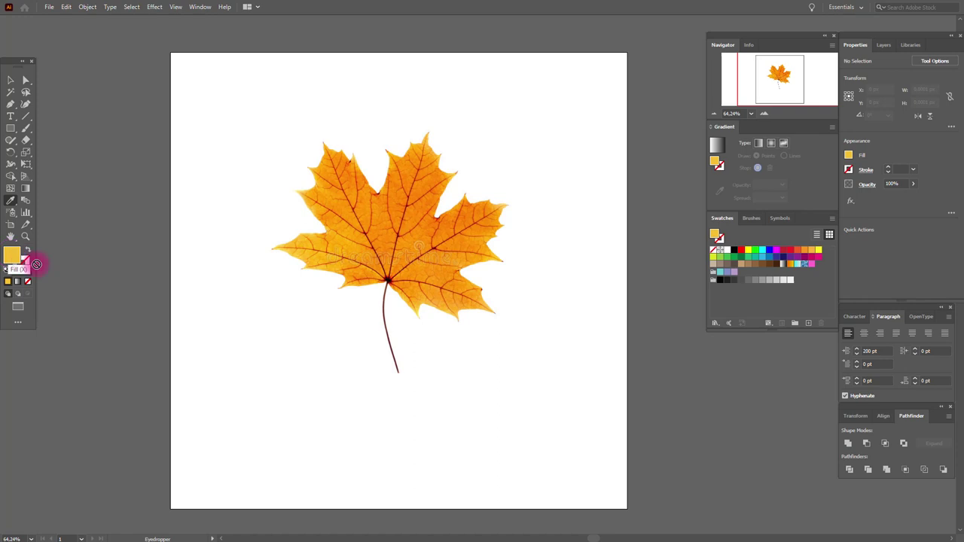
pyautogui.moveTo(648, 312); pyautogui.dragTo(773, 293)
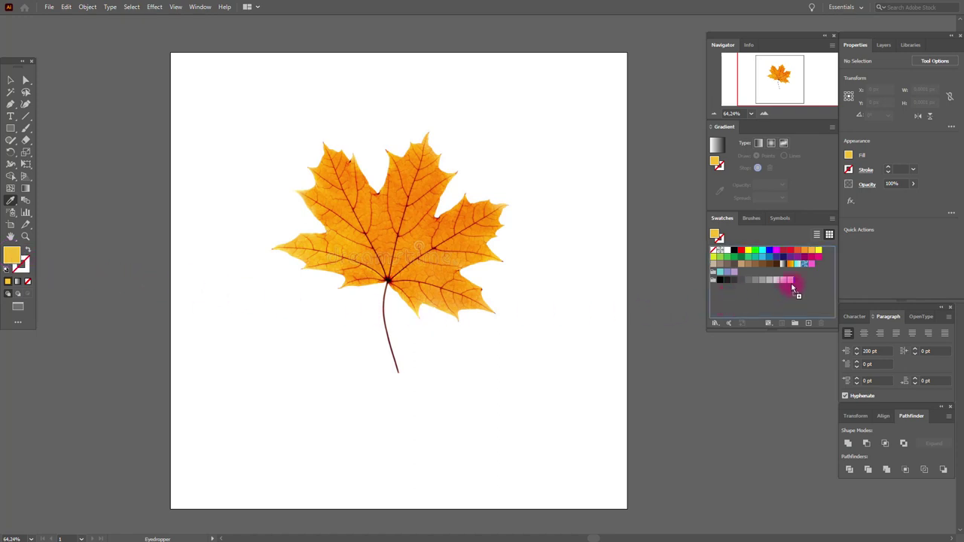
pyautogui.moveTo(795, 286); pyautogui.dragTo(795, 285)
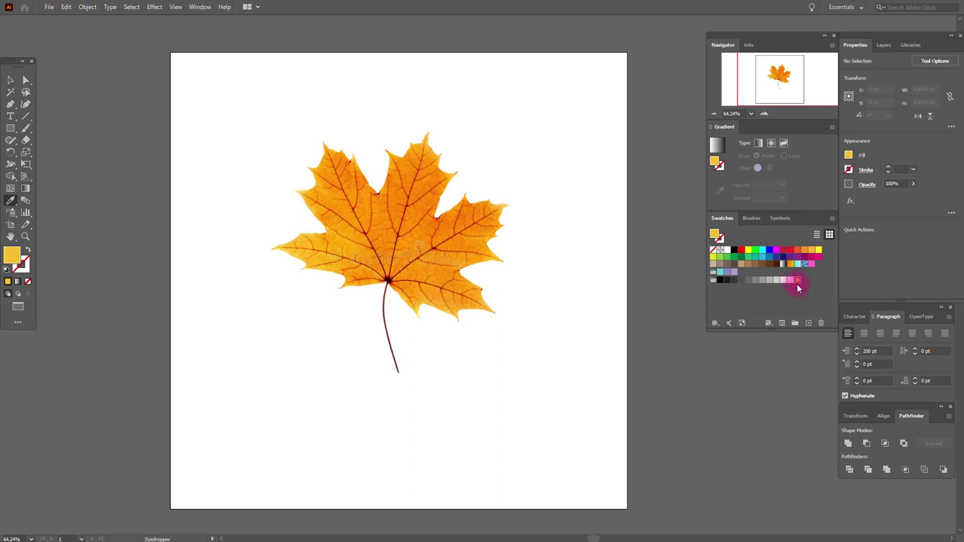
pyautogui.click(349, 202)
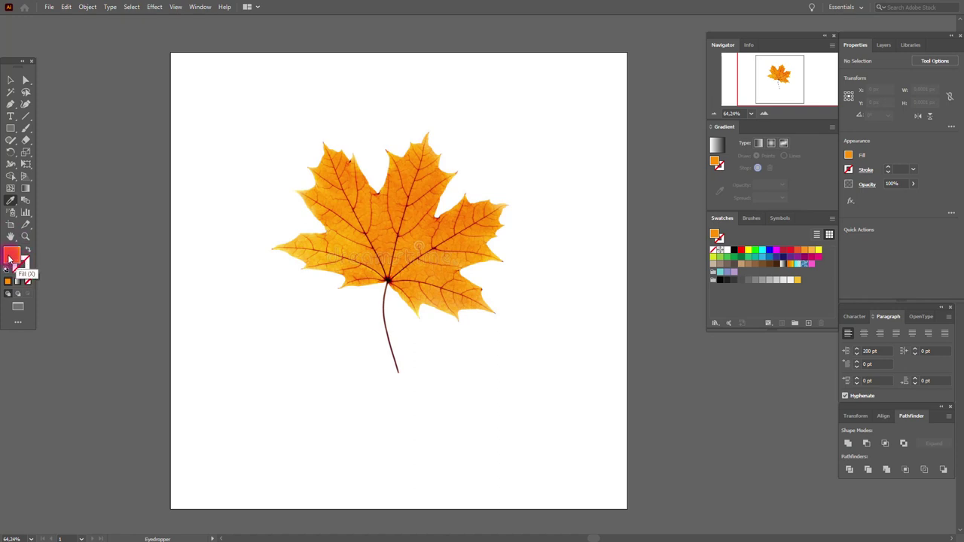
pyautogui.moveTo(9, 260); pyautogui.dragTo(800, 286)
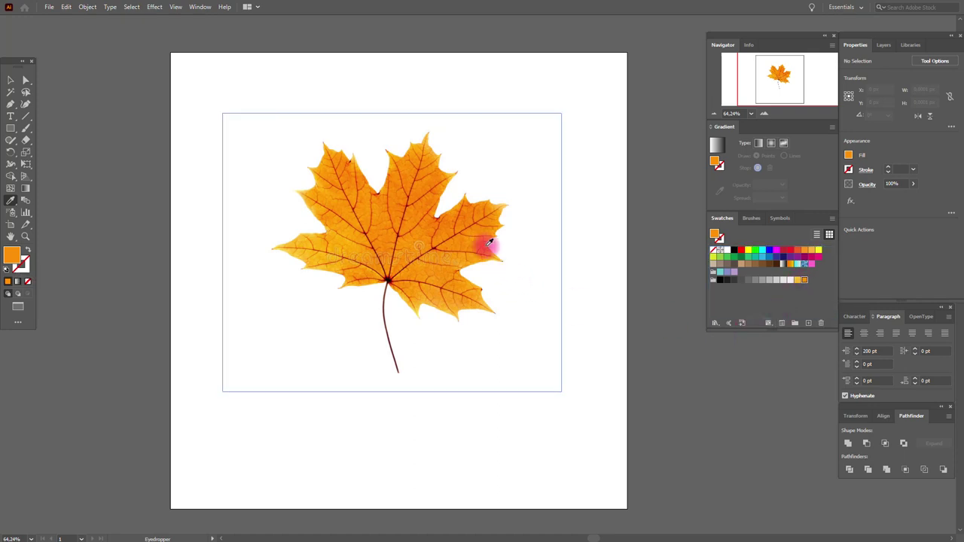
pyautogui.click(472, 208)
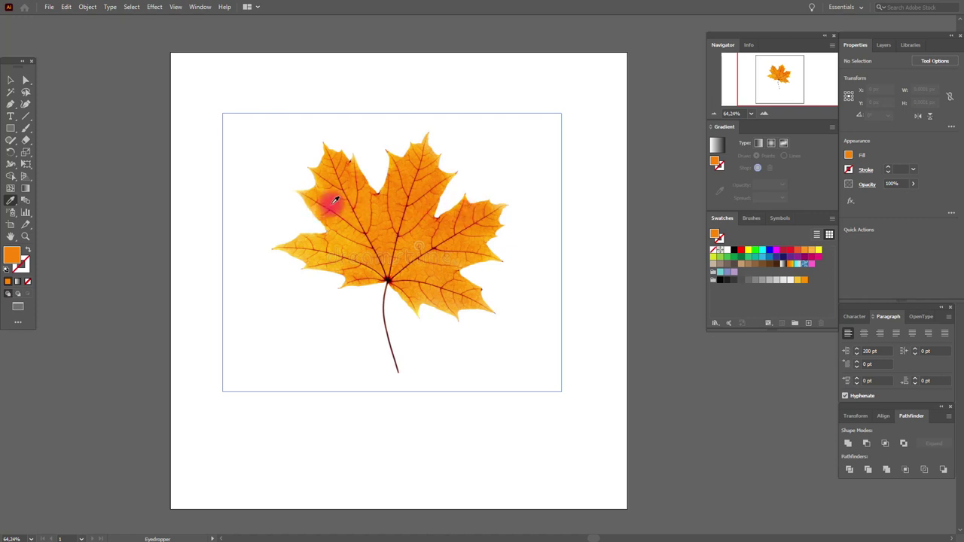
pyautogui.click(12, 258)
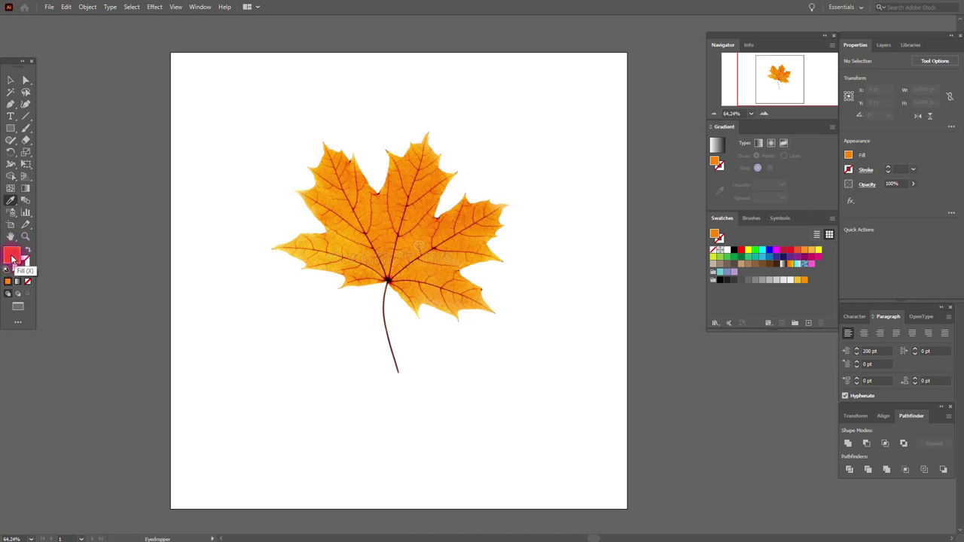
pyautogui.moveTo(11, 258); pyautogui.dragTo(810, 284)
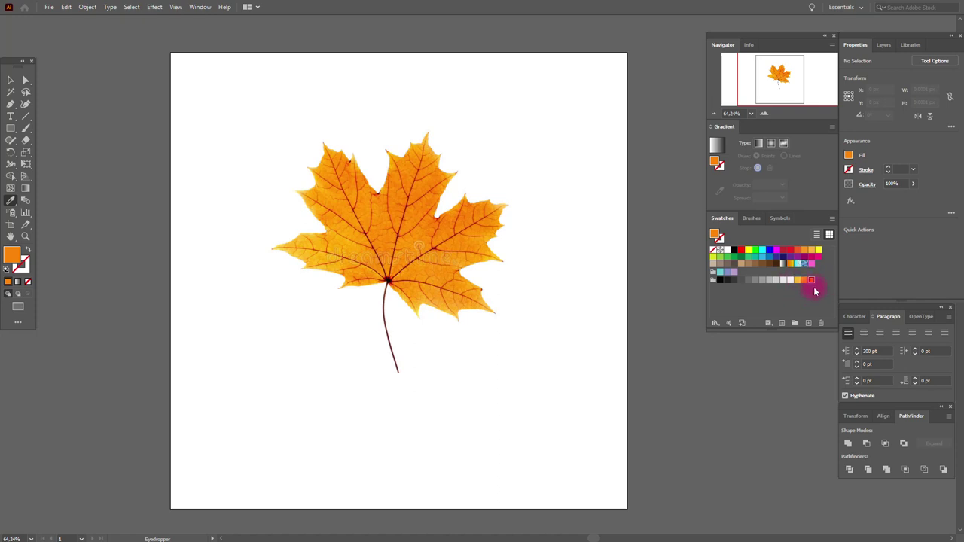
pyautogui.click(9, 202)
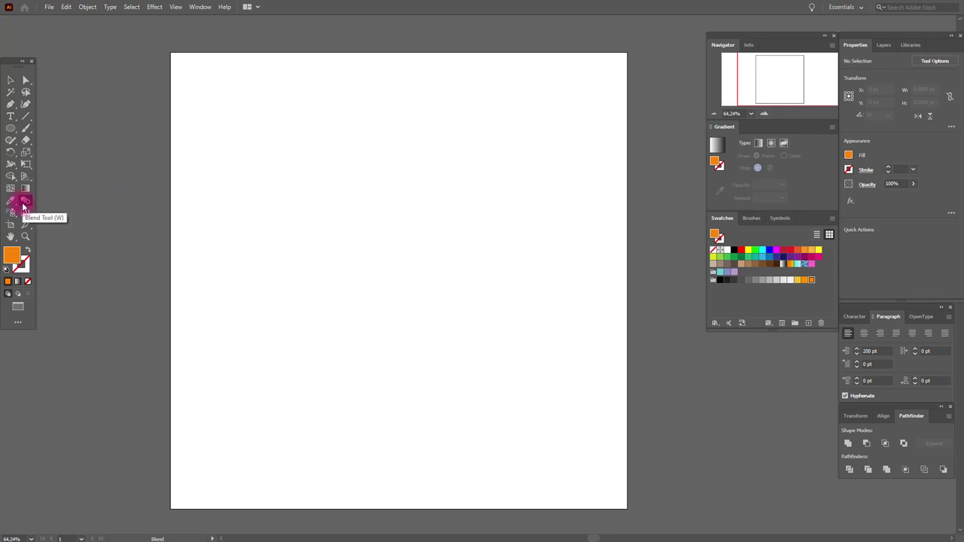
# Step: Draw an orange circle, Alt-drag a copy directly below it, and fill the copy pink
pyautogui.click(11, 128)
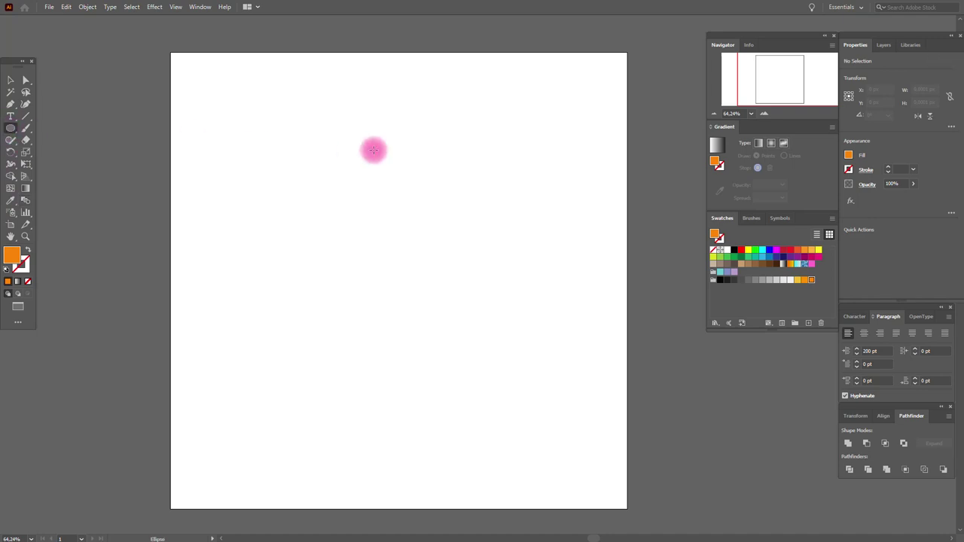
pyautogui.moveTo(342, 113); pyautogui.dragTo(431, 194)
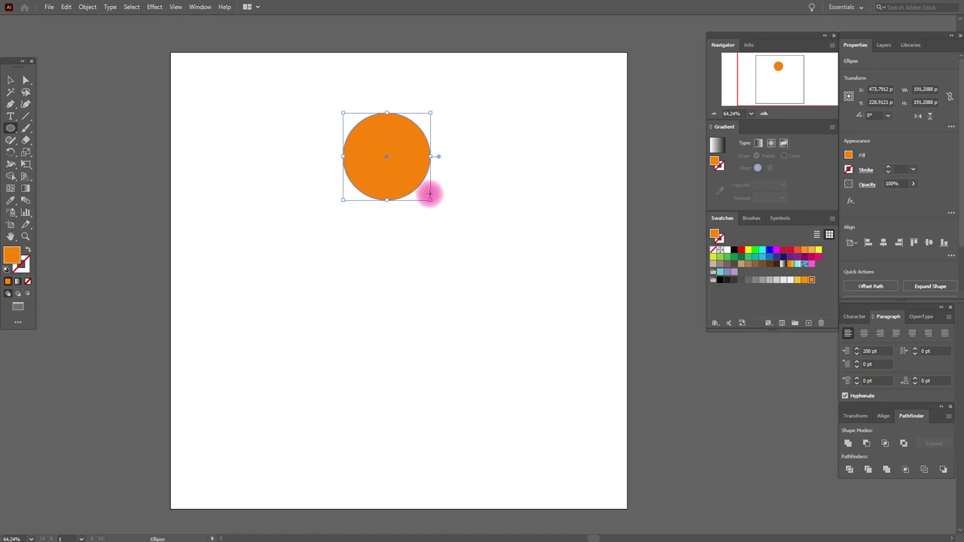
pyautogui.click(13, 82)
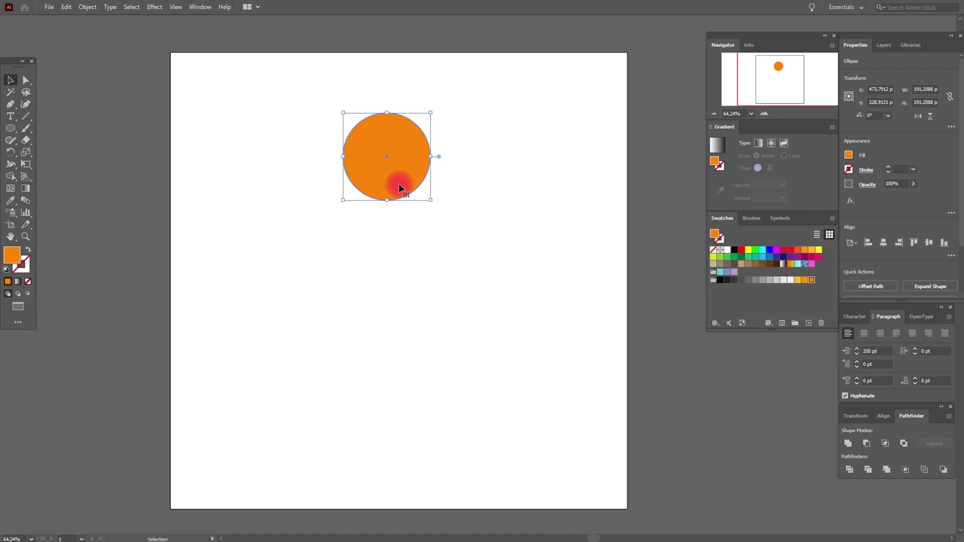
pyautogui.moveTo(401, 183); pyautogui.dragTo(401, 317)
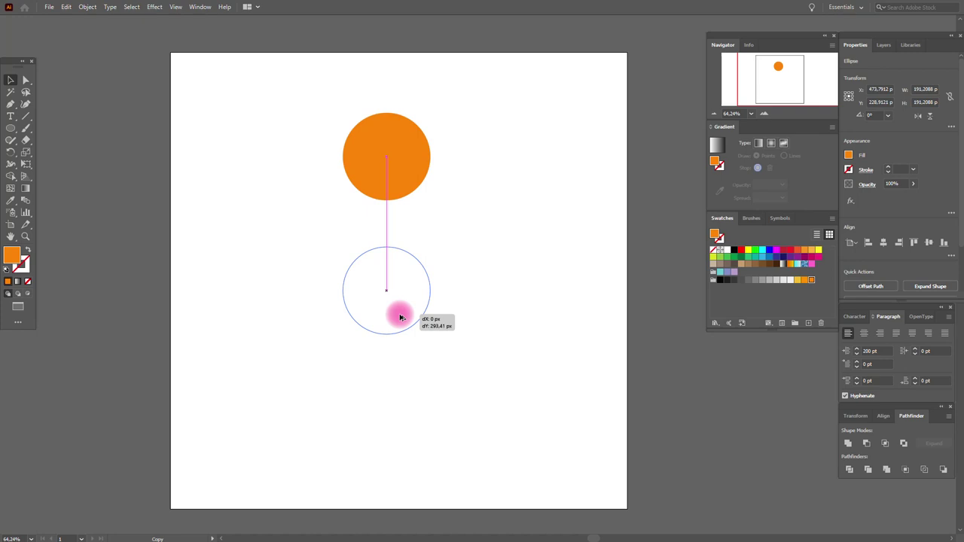
pyautogui.moveTo(400, 318); pyautogui.dragTo(400, 317)
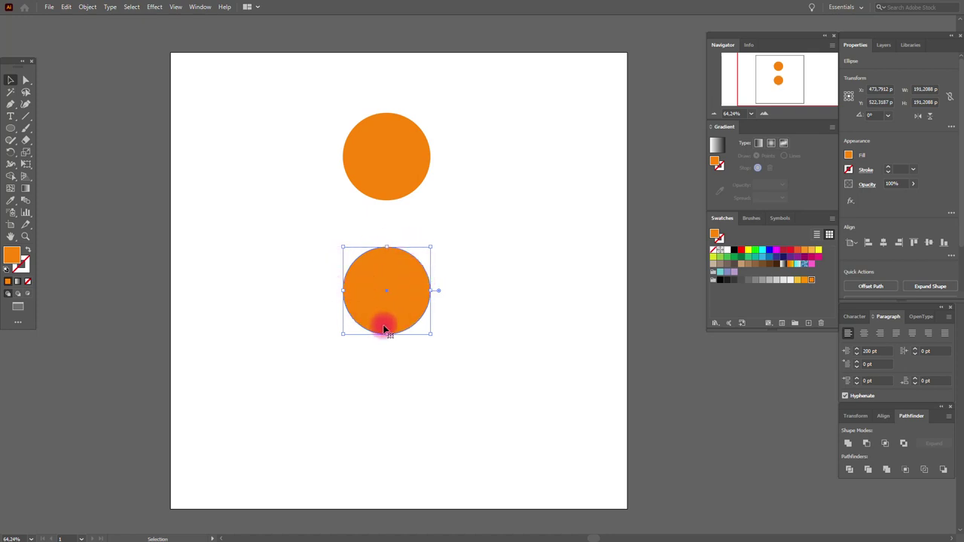
pyautogui.click(811, 265)
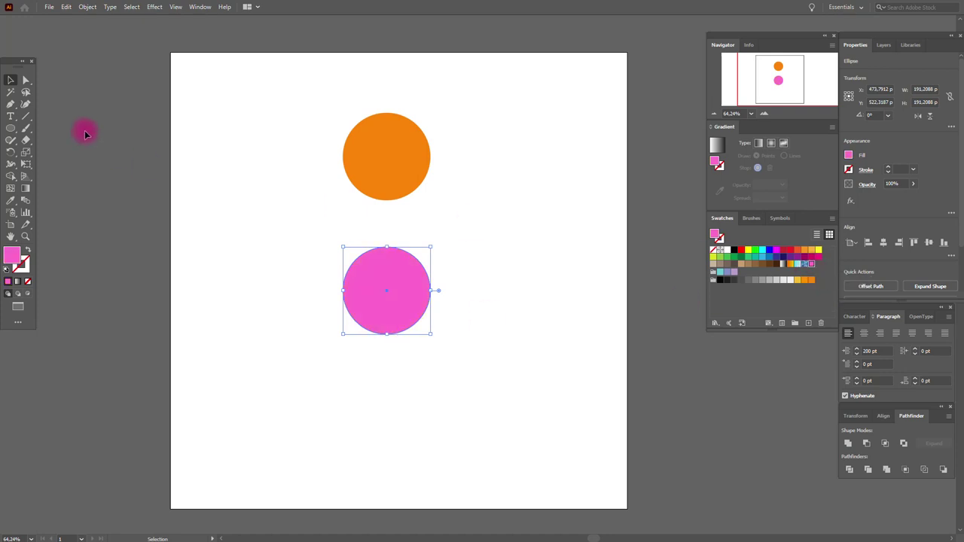
# Step: Select both circles and blend from the orange circle to the pink one
pyautogui.moveTo(334, 97); pyautogui.dragTo(464, 330)
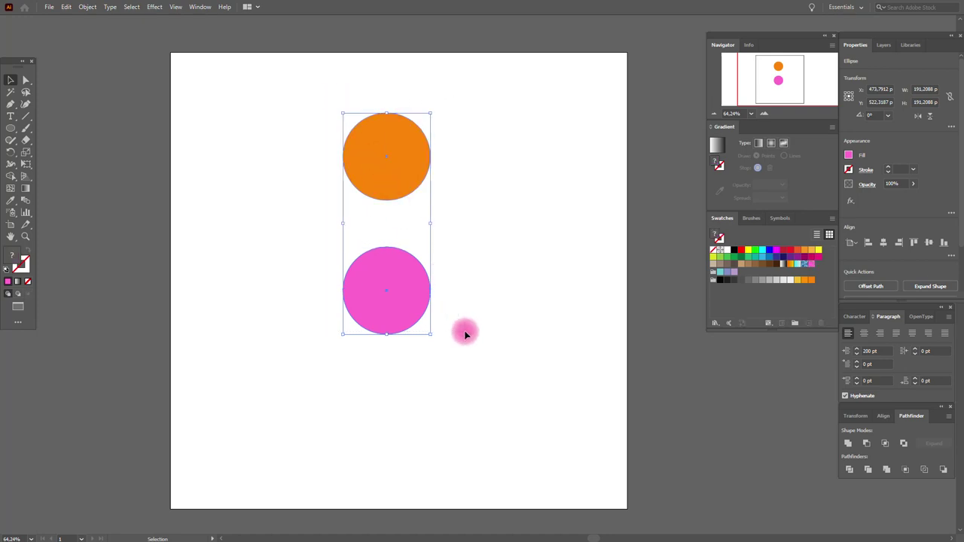
pyautogui.click(25, 200)
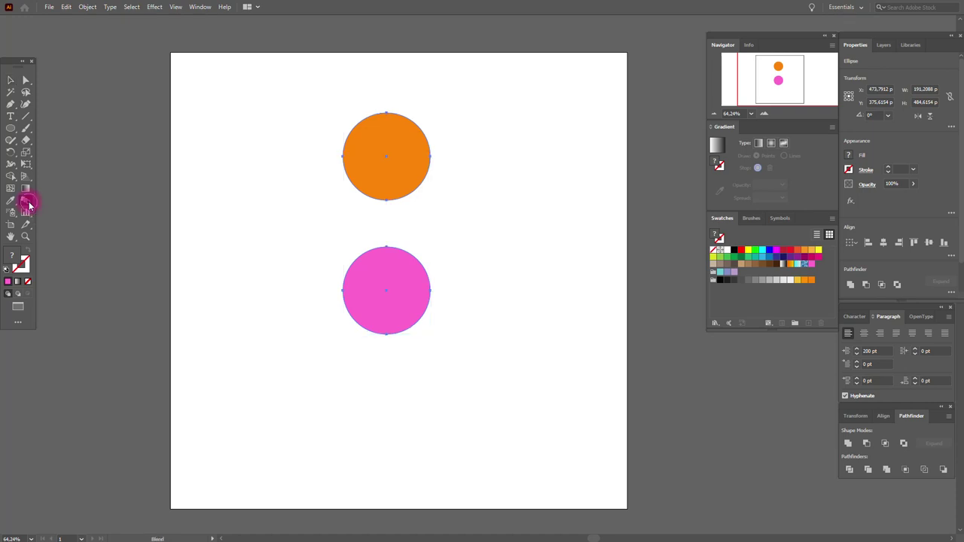
pyautogui.click(383, 183)
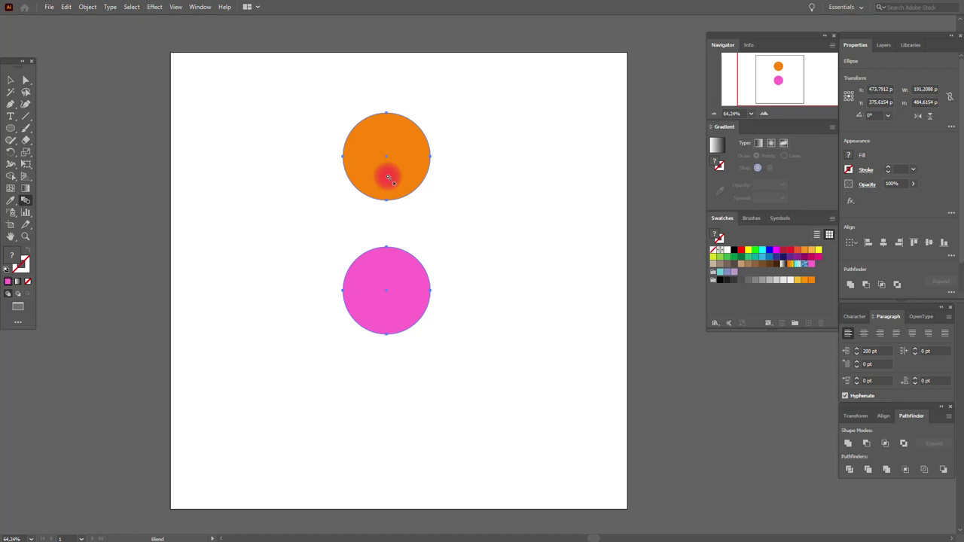
pyautogui.click(385, 266)
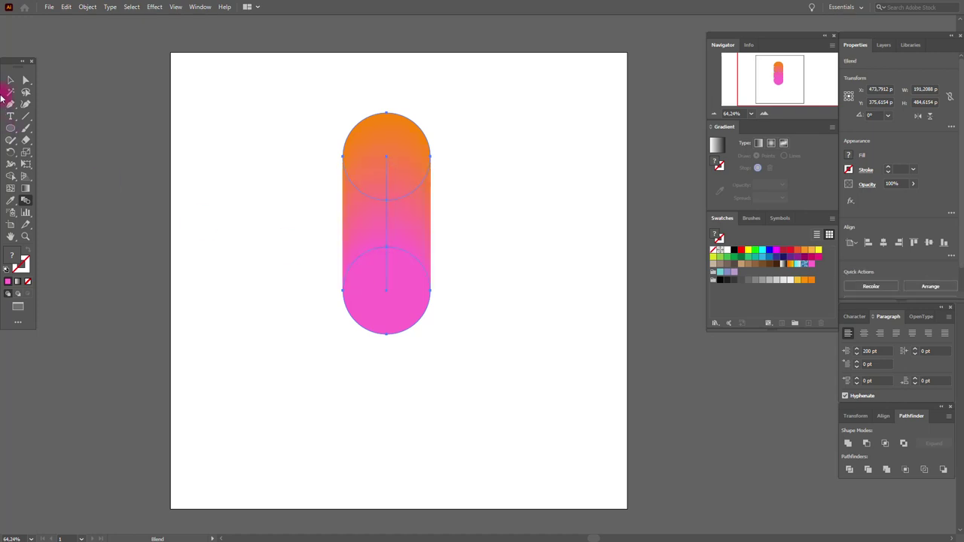
# Step: Reselect the blended capsule and rotate it toward horizontal
pyautogui.click(10, 80)
pyautogui.click(228, 115)
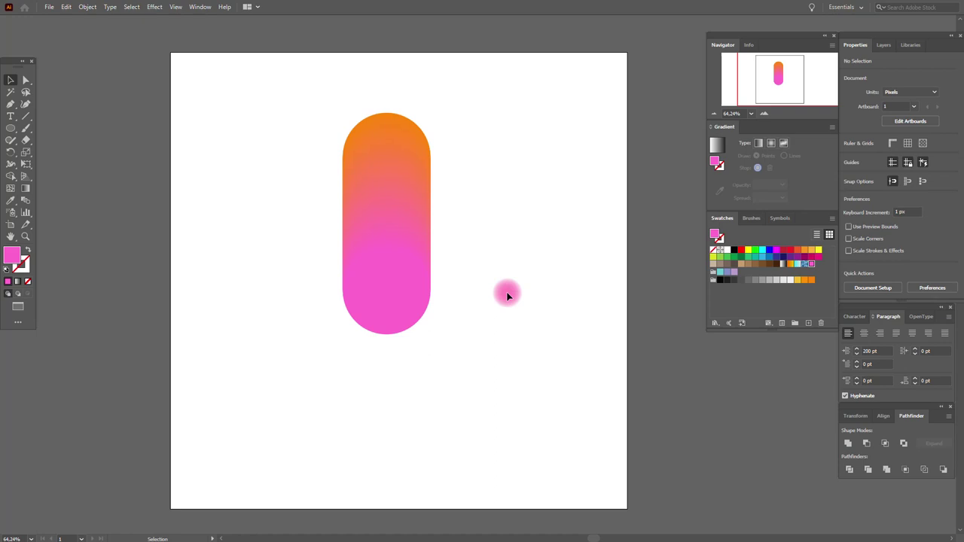
pyautogui.click(422, 224)
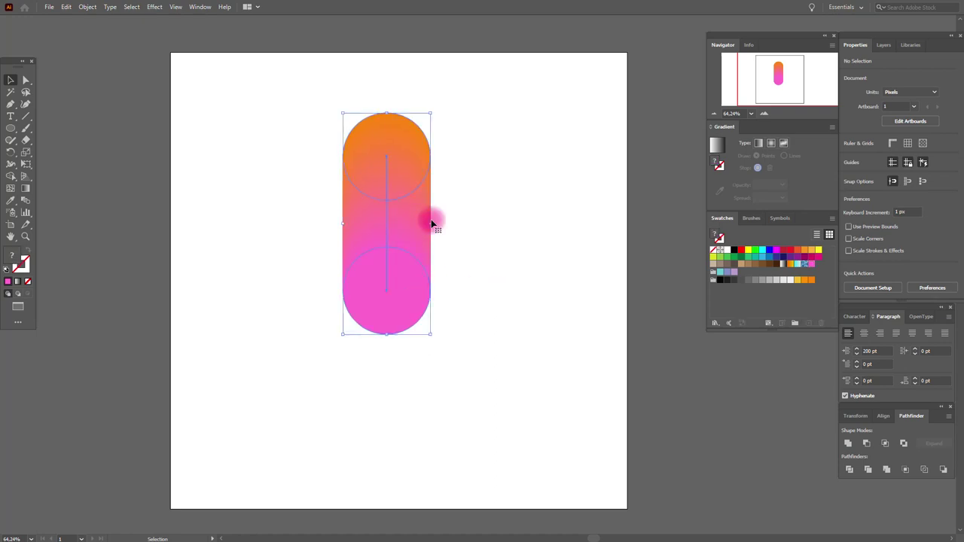
pyautogui.moveTo(430, 217); pyautogui.dragTo(394, 311)
# Step: Move the horizontal capsule higher on the artboard
pyautogui.click(525, 293)
pyautogui.moveTo(434, 259); pyautogui.dragTo(430, 214)
pyautogui.click(452, 274)
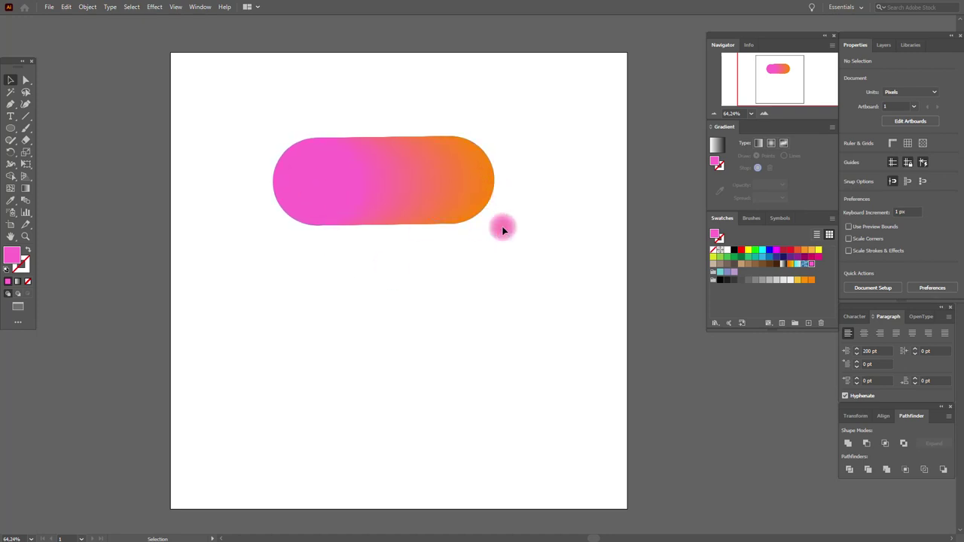
# Step: Recolour the blend's left circle green and its right circle cyan
pyautogui.click(25, 80)
pyautogui.click(298, 179)
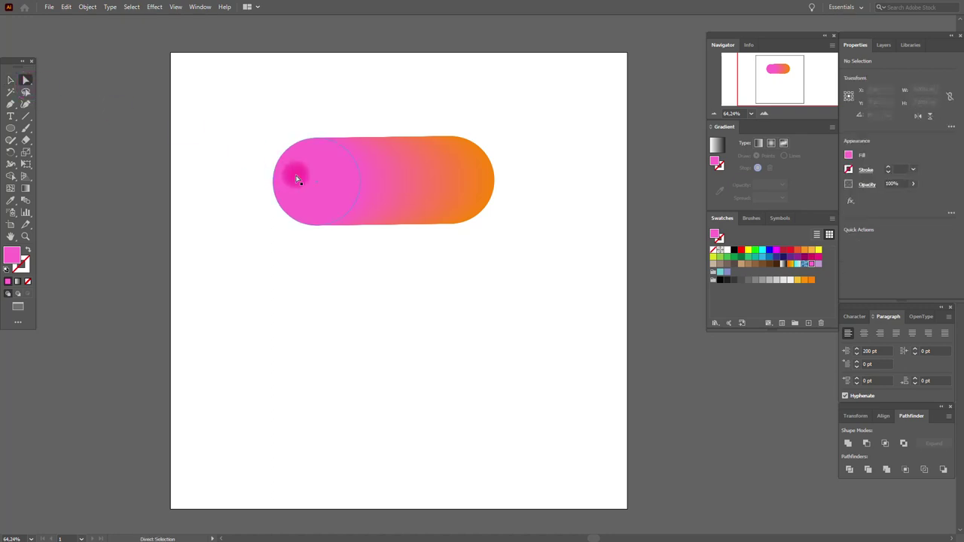
pyautogui.click(757, 252)
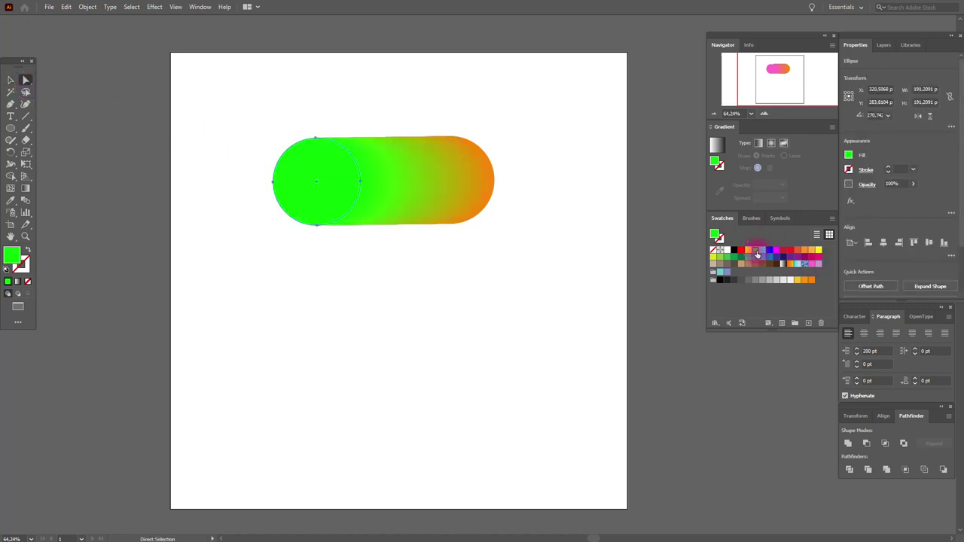
pyautogui.click(477, 190)
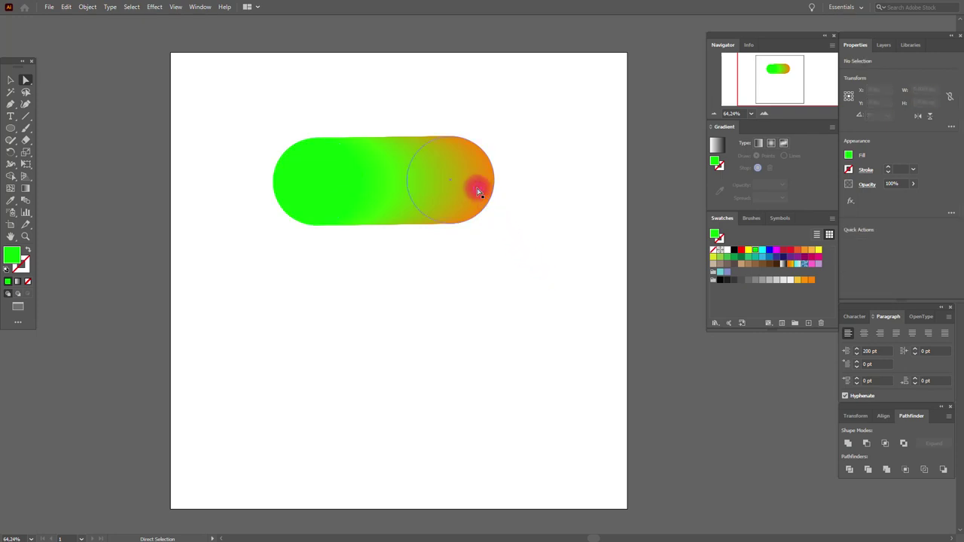
pyautogui.click(762, 250)
pyautogui.click(581, 256)
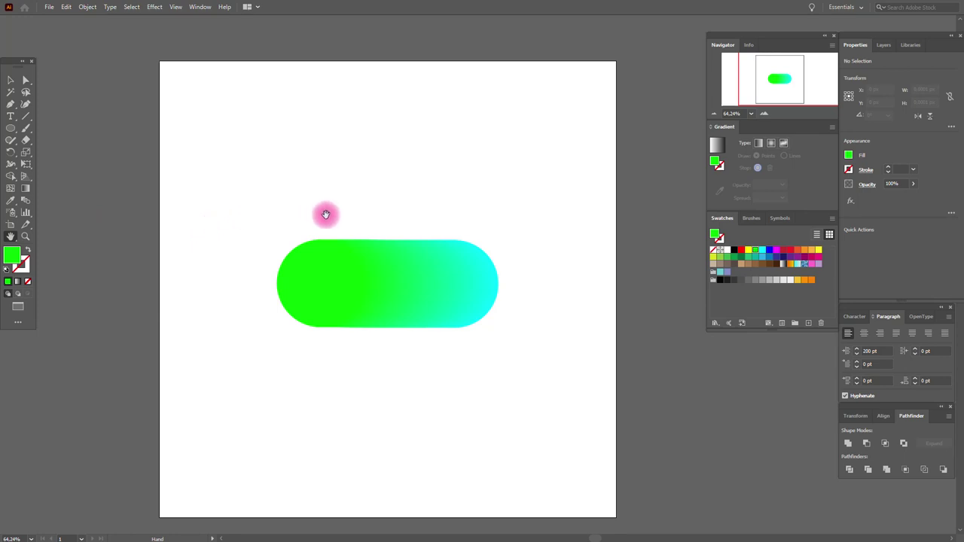
# Step: Pan the artboard, zoom to 100%, then zoom in further on the capsule
pyautogui.moveTo(332, 228); pyautogui.dragTo(432, 170)
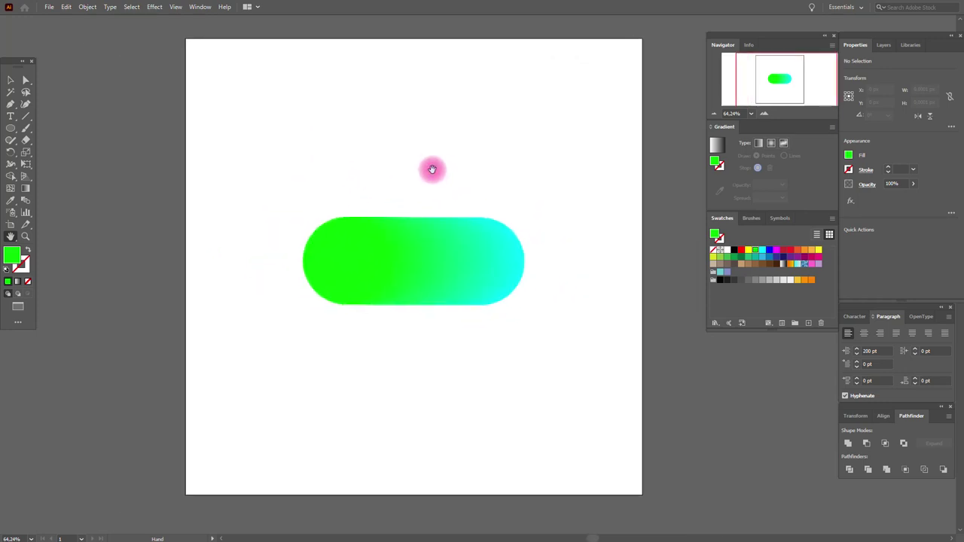
pyautogui.click(26, 237)
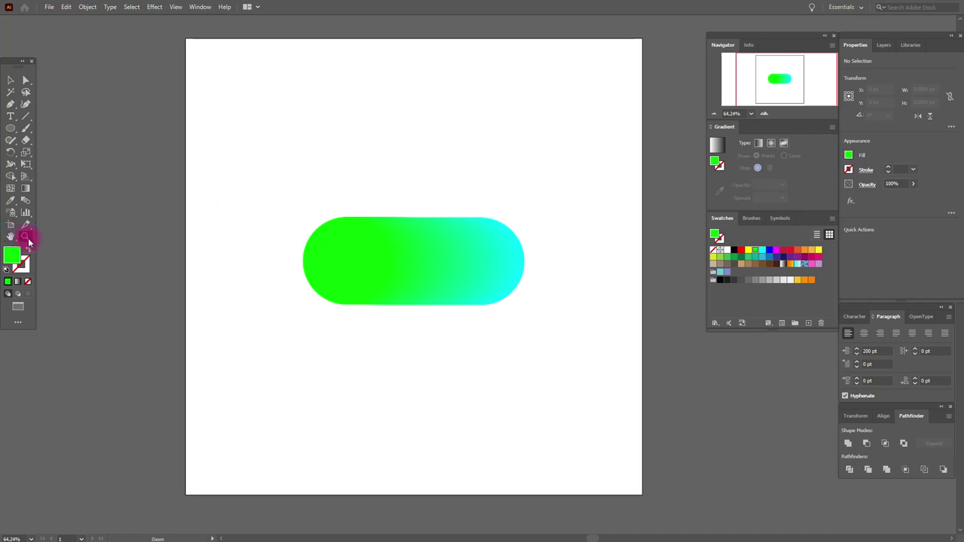
pyautogui.hotkey('ctrl', '1')
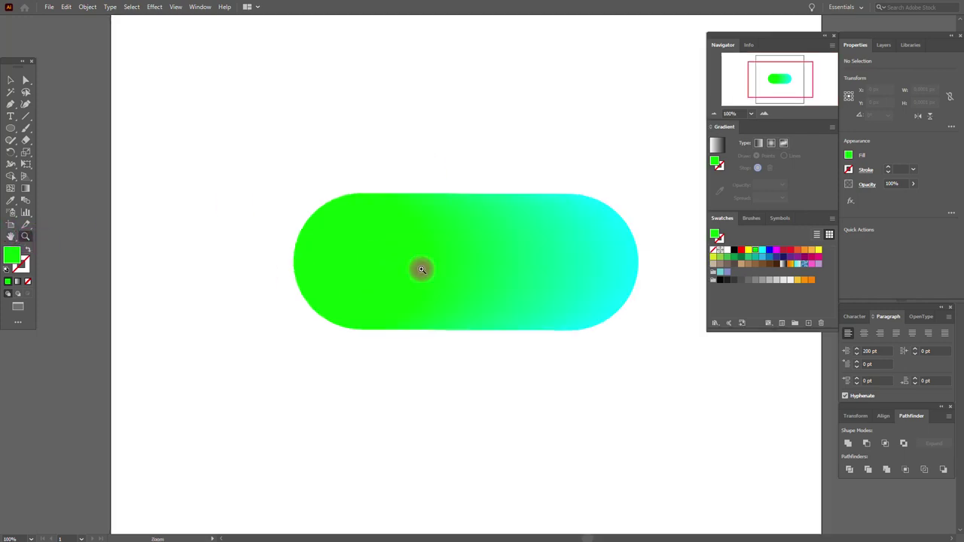
pyautogui.click(530, 262)
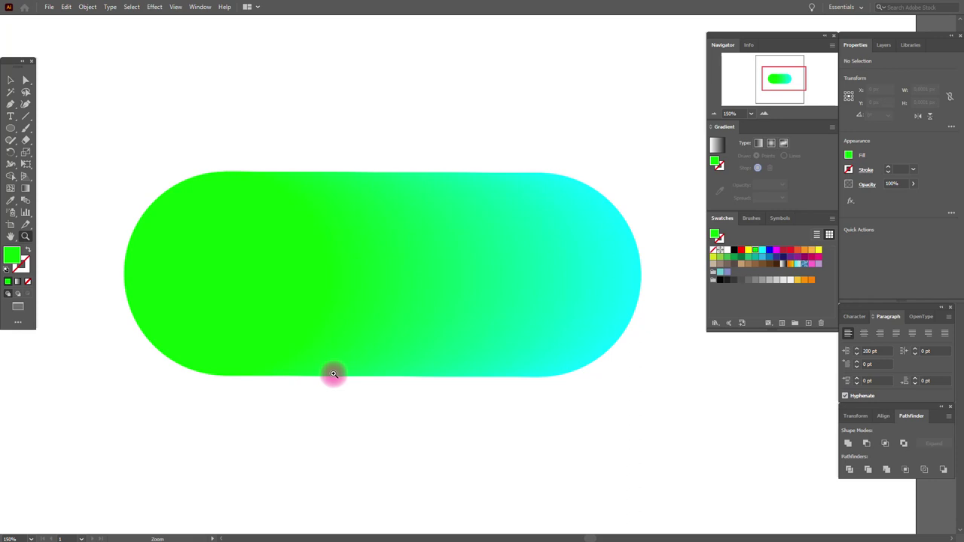
# Step: Preview the capsule in Full Screen Mode, exit with F, and re-centre it in the view
pyautogui.click(26, 314)
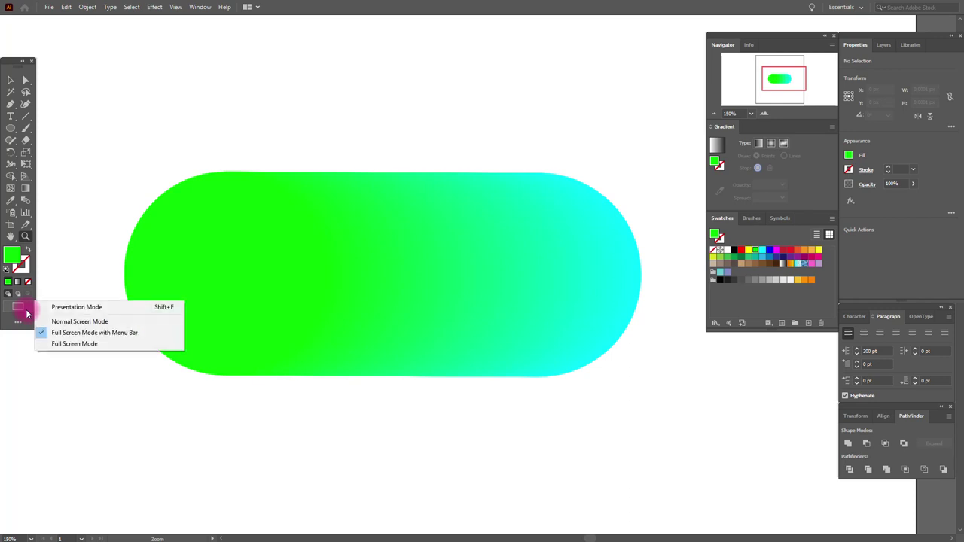
pyautogui.click(84, 344)
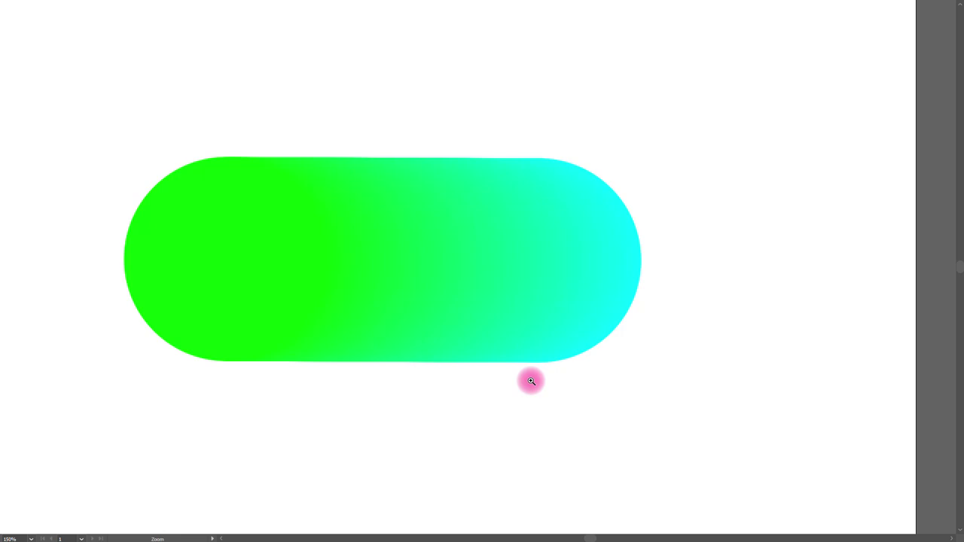
pyautogui.press('f')
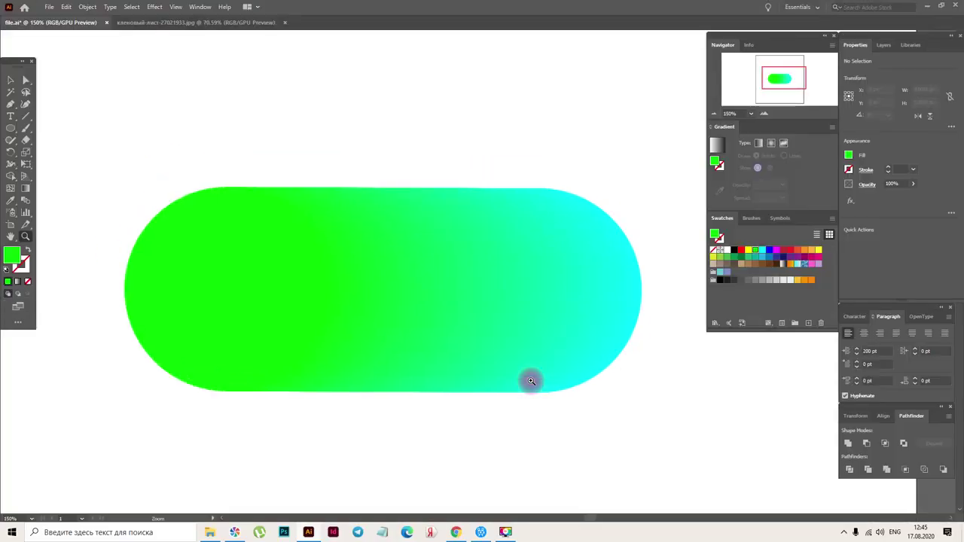
pyautogui.click(10, 237)
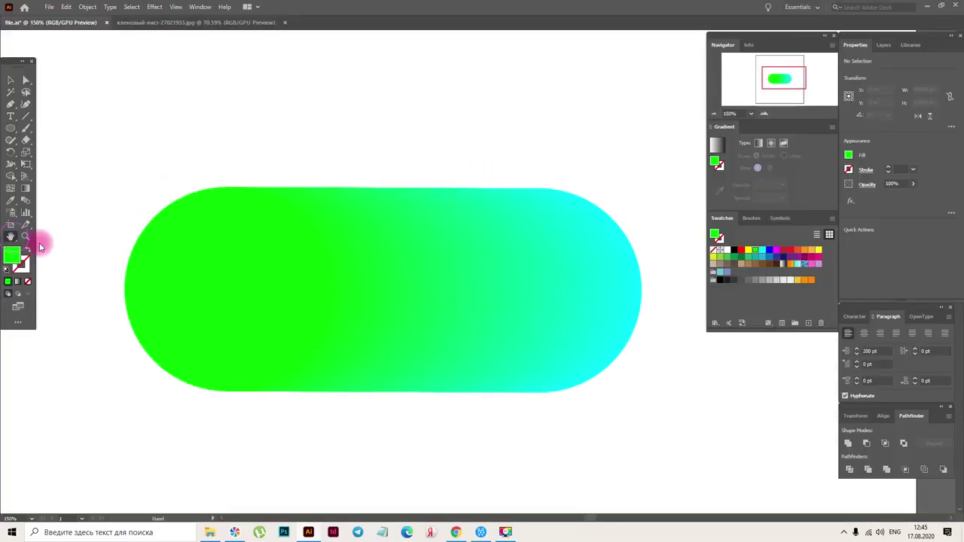
pyautogui.moveTo(207, 251); pyautogui.dragTo(166, 242)
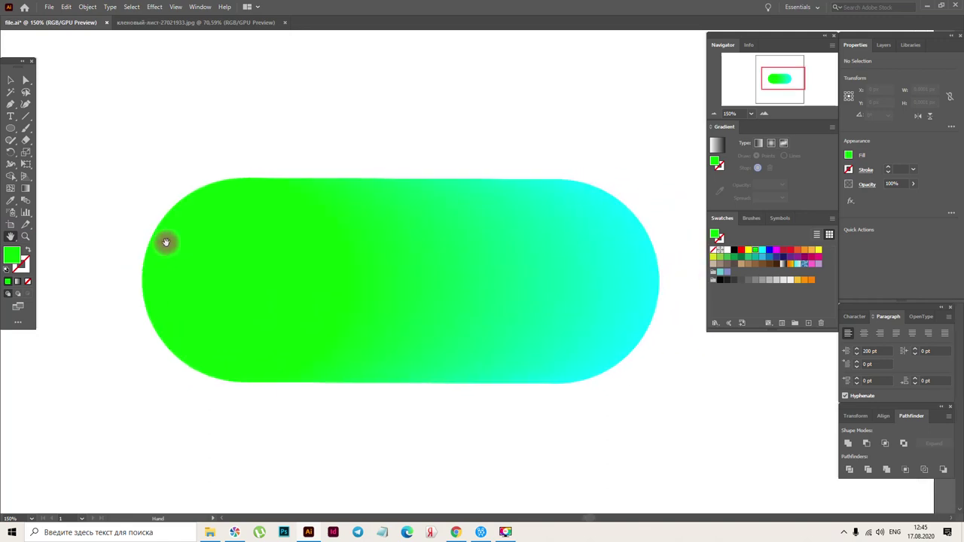